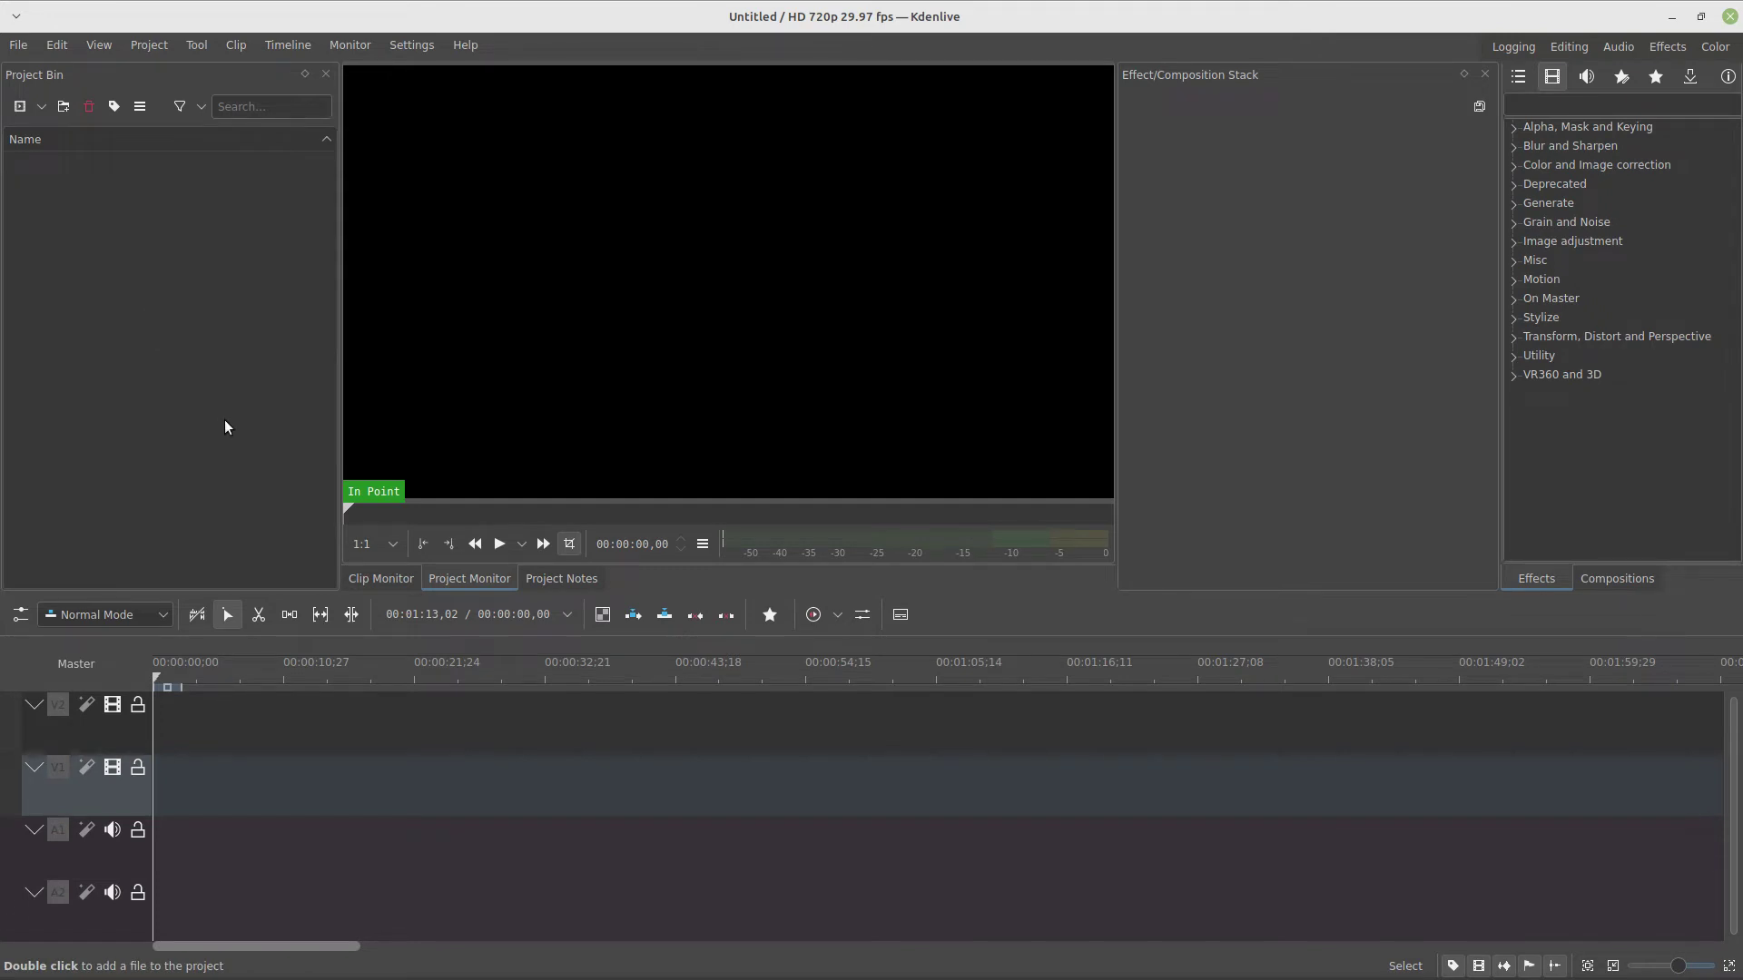
- Create a title clip and enter the text MAKINARS
{"action": "right_click", "coordinate": [173, 383]}
{"action": "left_click", "coordinate": [258, 492]}
{"action": "left_click", "coordinate": [717, 400]}
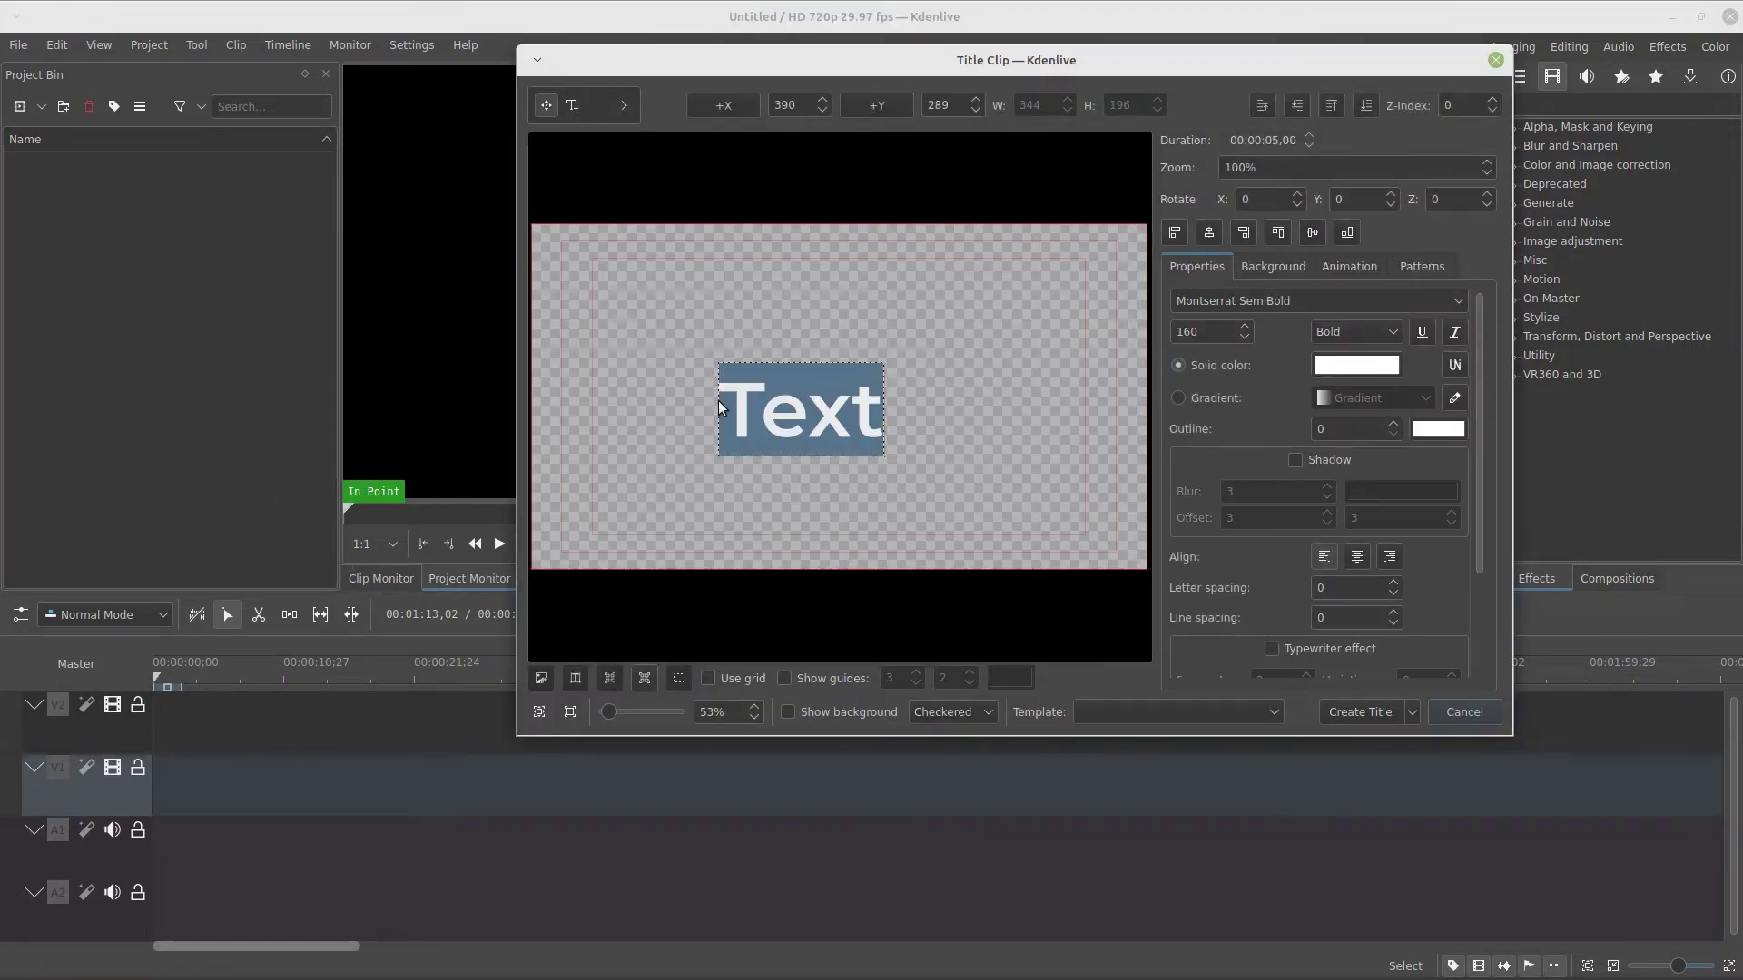
{"action": "type", "text": "MAKINARS"}
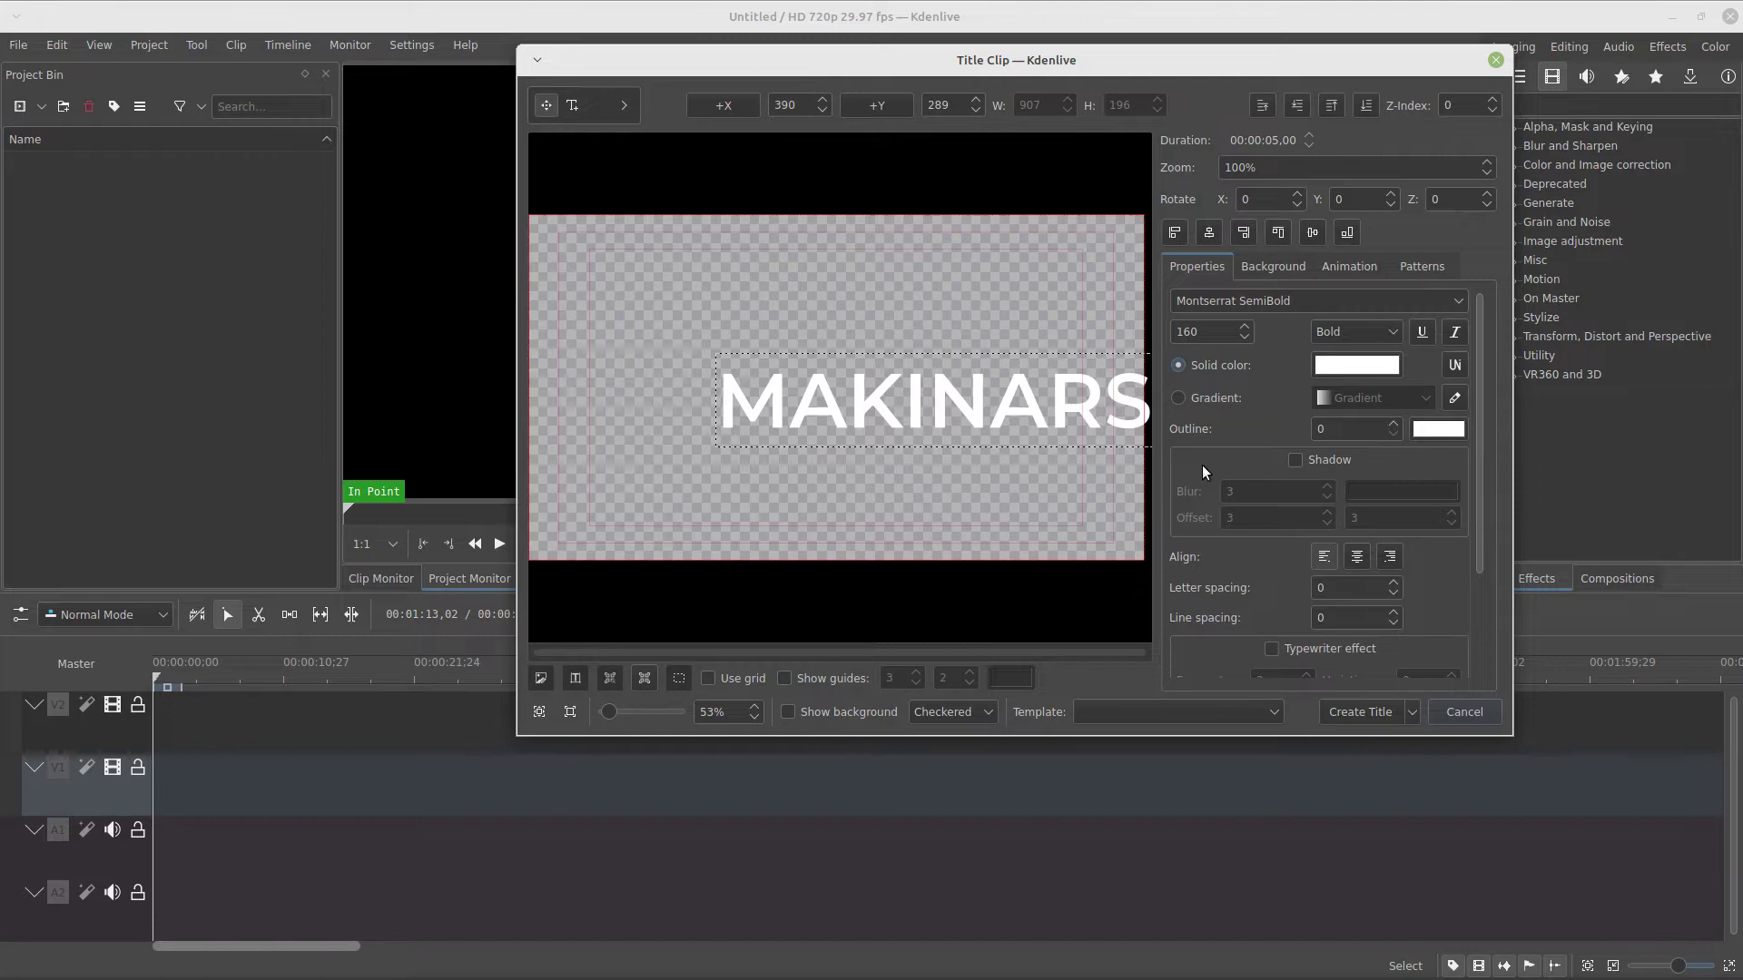
- Set the title's letter spacing to -10 and font size to 180, centre it both ways in the frame and create the title
{"action": "left_click", "coordinate": [1336, 583]}
{"action": "type", "text": "-10"}
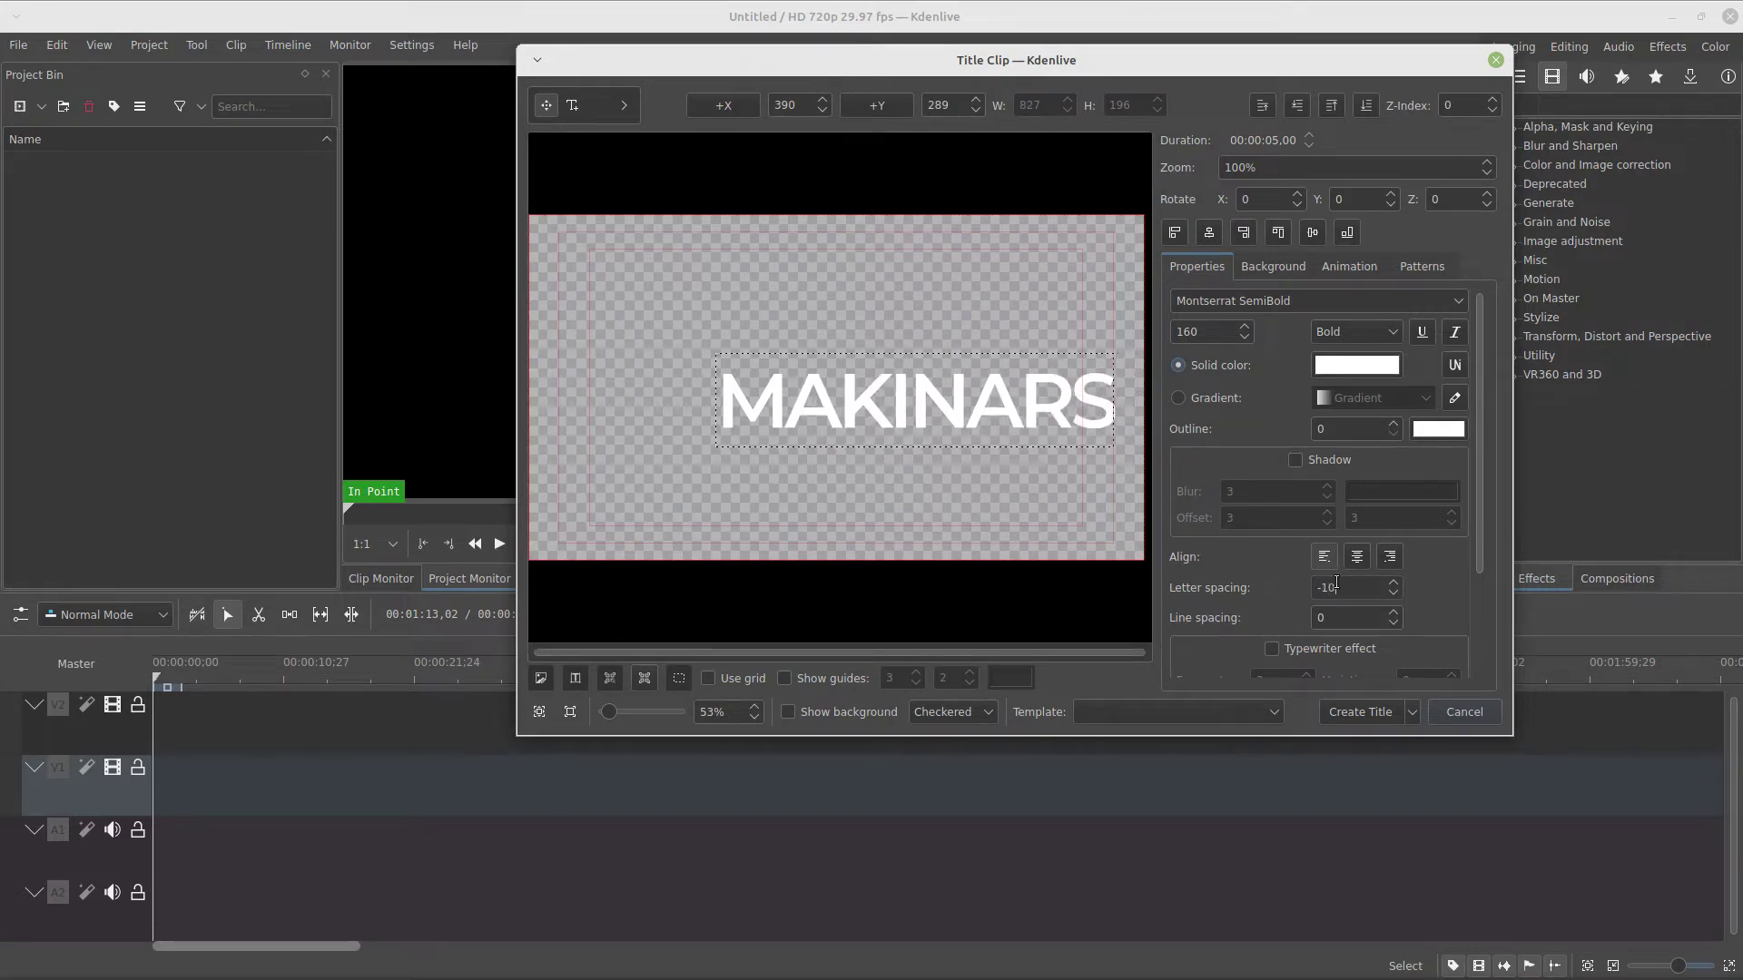
{"action": "left_click_drag", "start_coordinate": [1201, 330], "coordinate": [1140, 324]}
{"action": "type", "text": "180"}
{"action": "left_click", "coordinate": [1216, 234]}
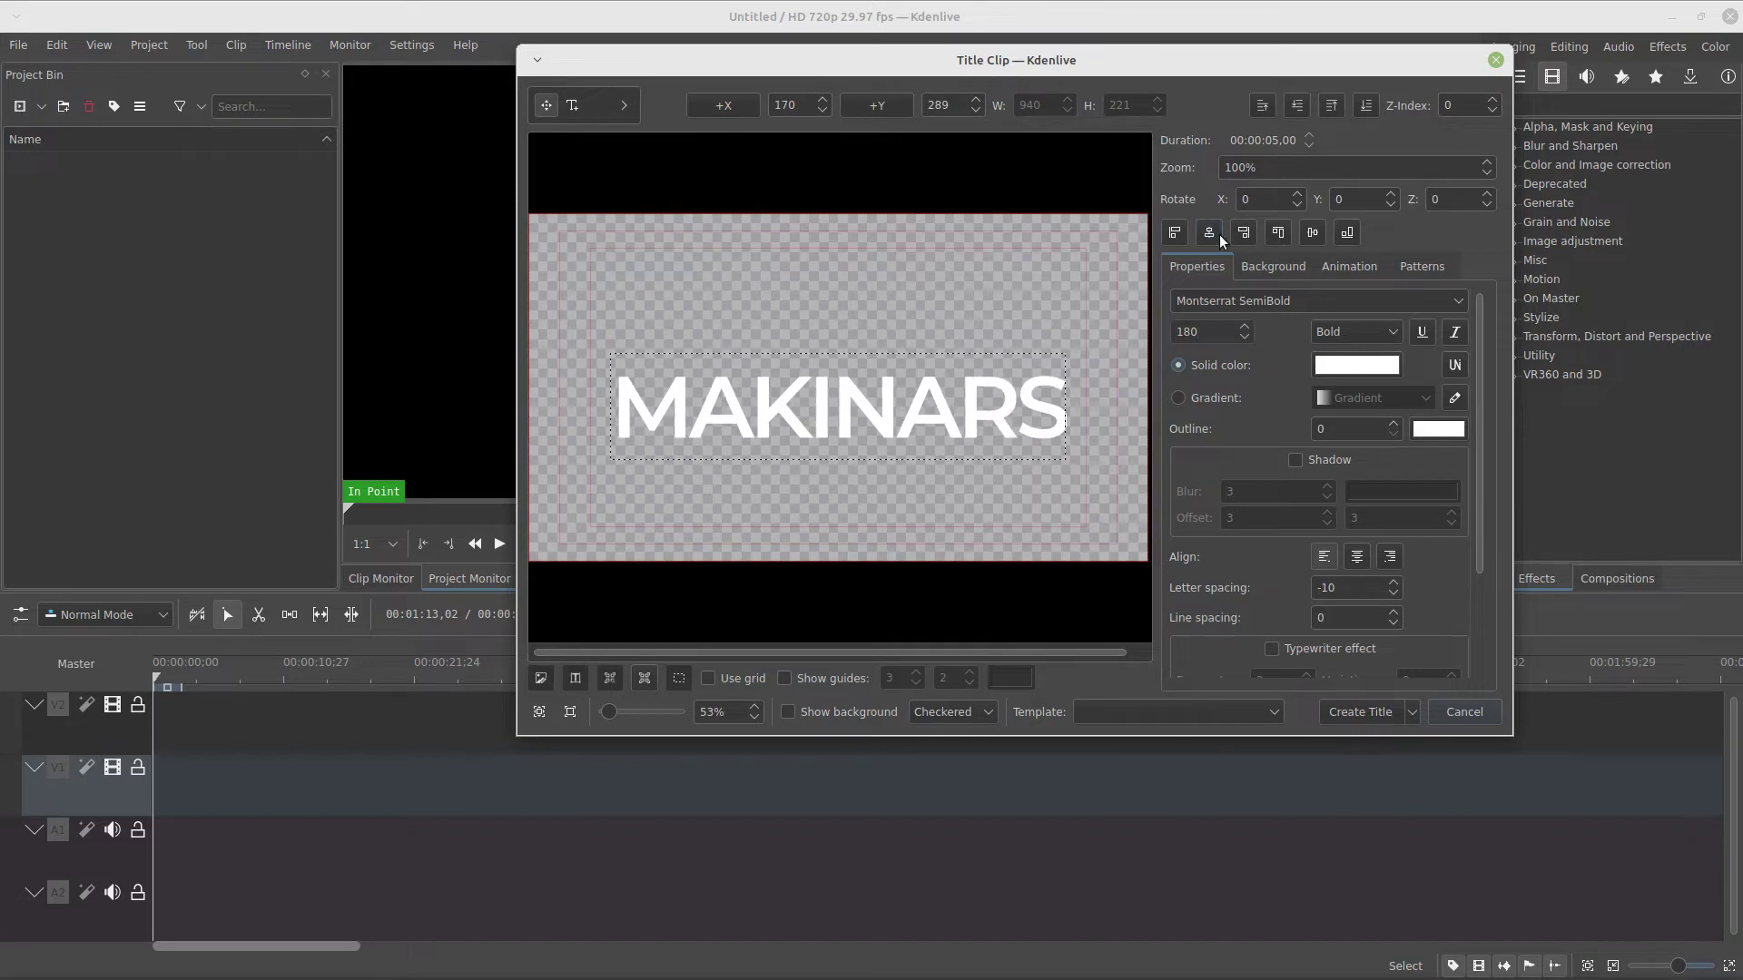
{"action": "left_click", "coordinate": [1312, 235]}
{"action": "left_click", "coordinate": [1345, 709]}
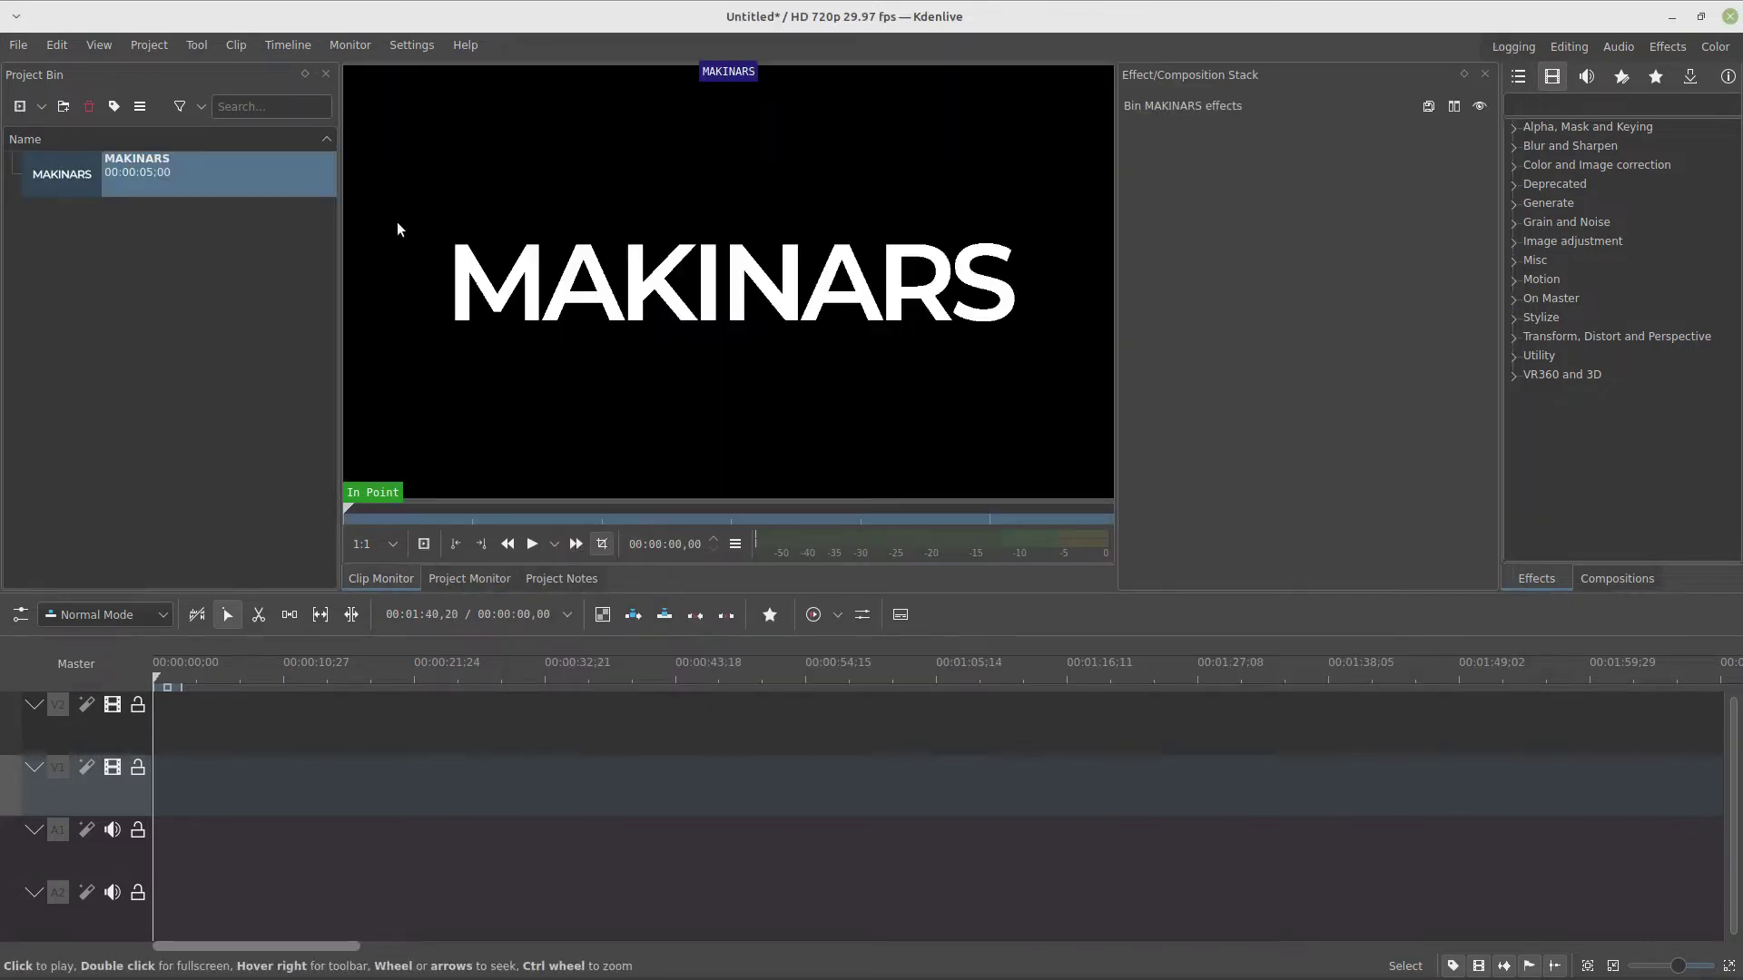
- Place the MAKINARS title at the start of track V1 and apply the Spot Remover effect to it
{"action": "left_click_drag", "start_coordinate": [61, 174], "coordinate": [186, 785]}
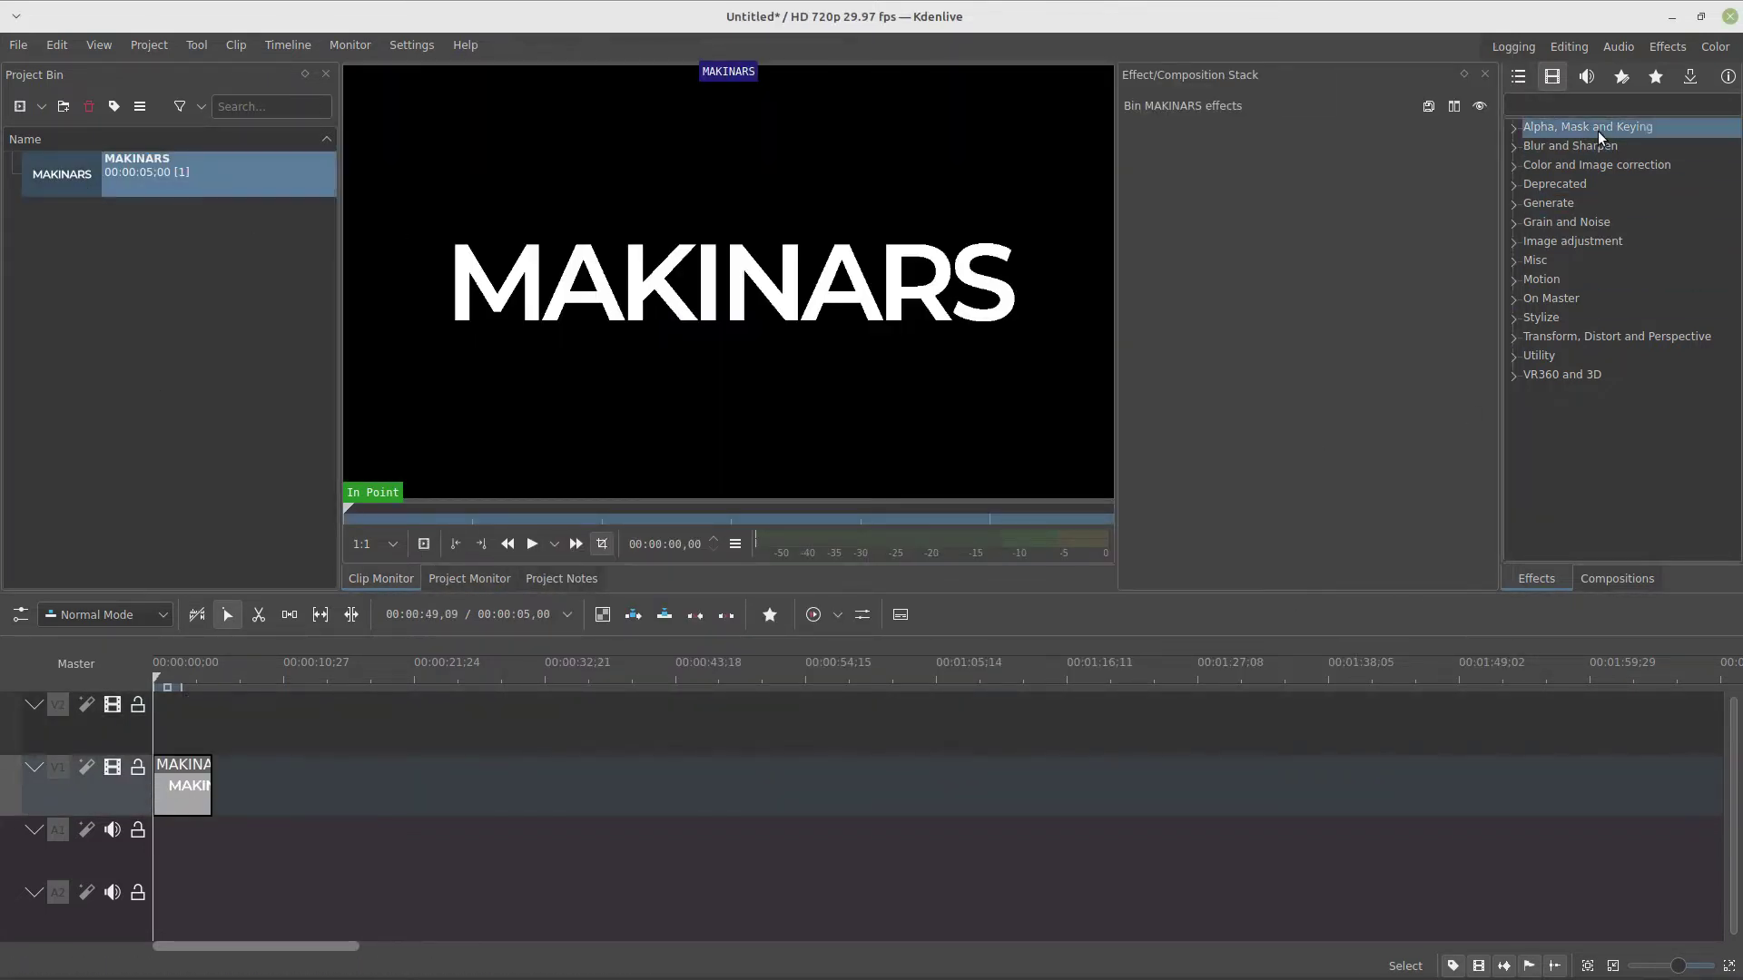
{"action": "left_click", "coordinate": [1514, 128]}
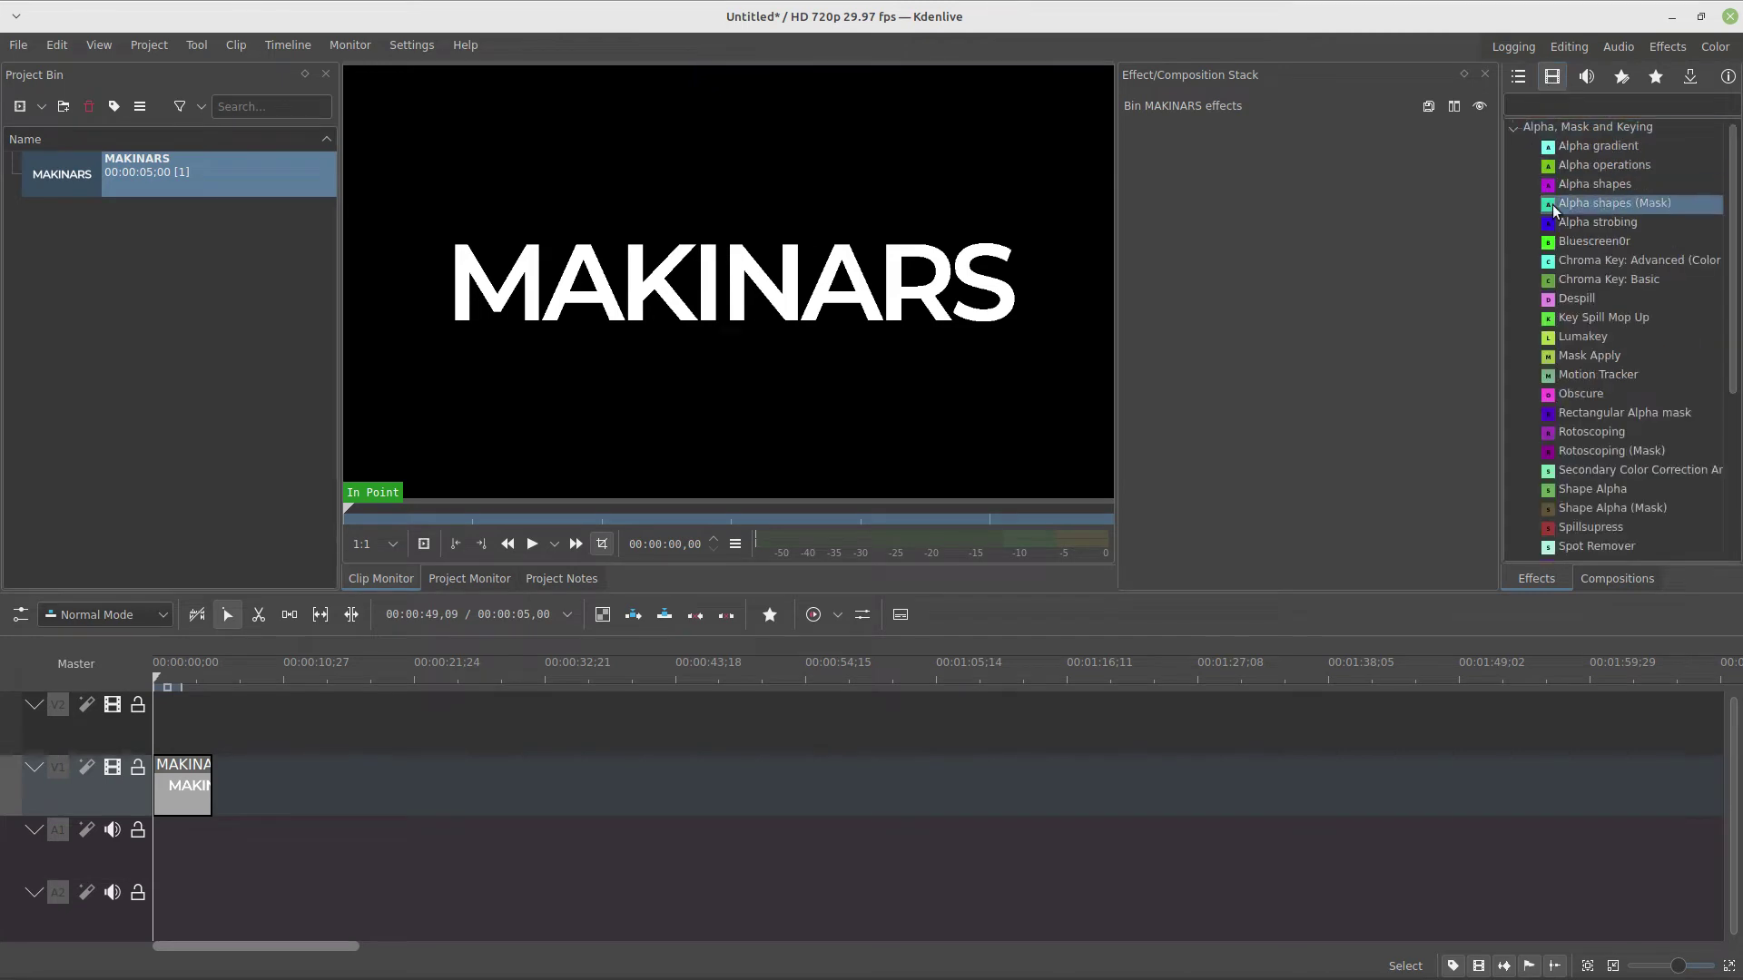
{"action": "scroll", "coordinate": [1593, 475], "scroll_direction": "down", "scroll_amount": 1}
{"action": "left_click_drag", "start_coordinate": [1596, 488], "coordinate": [192, 792]}
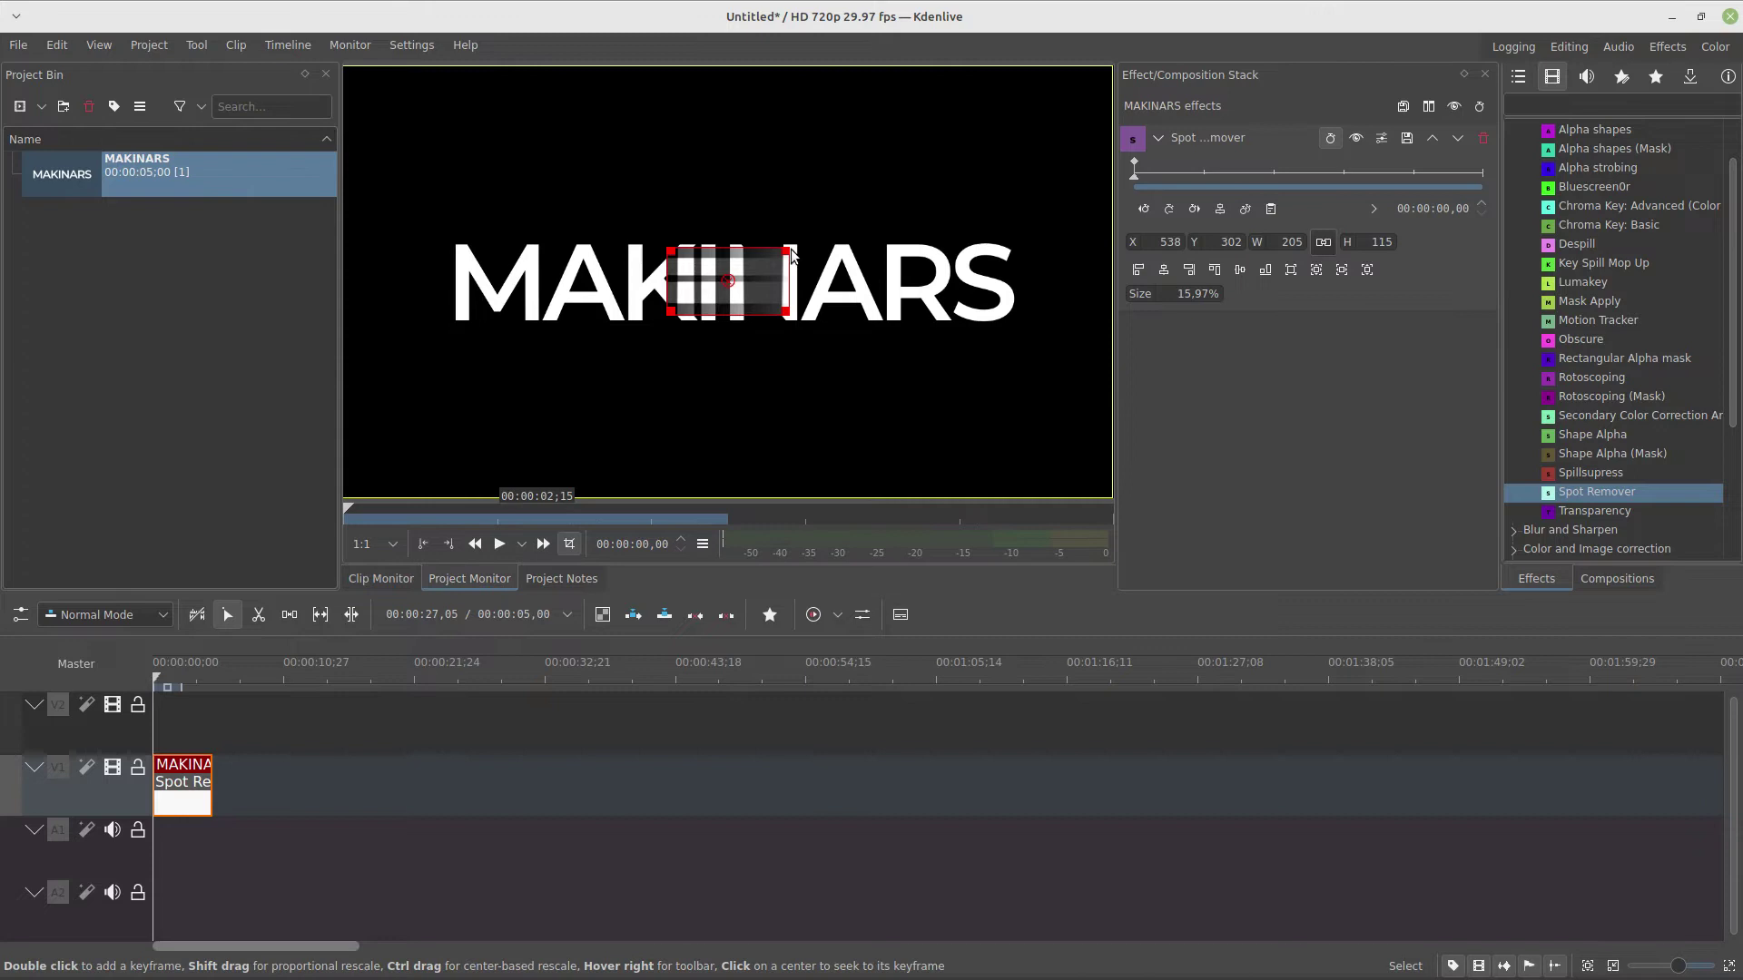
- Resize and move the Spot Remover area to cover the whole title, about 989 by 299 at X 138, Y 202
{"action": "left_click_drag", "start_coordinate": [787, 252], "coordinate": [858, 217]}
{"action": "left_click_drag", "start_coordinate": [673, 313], "coordinate": [608, 384]}
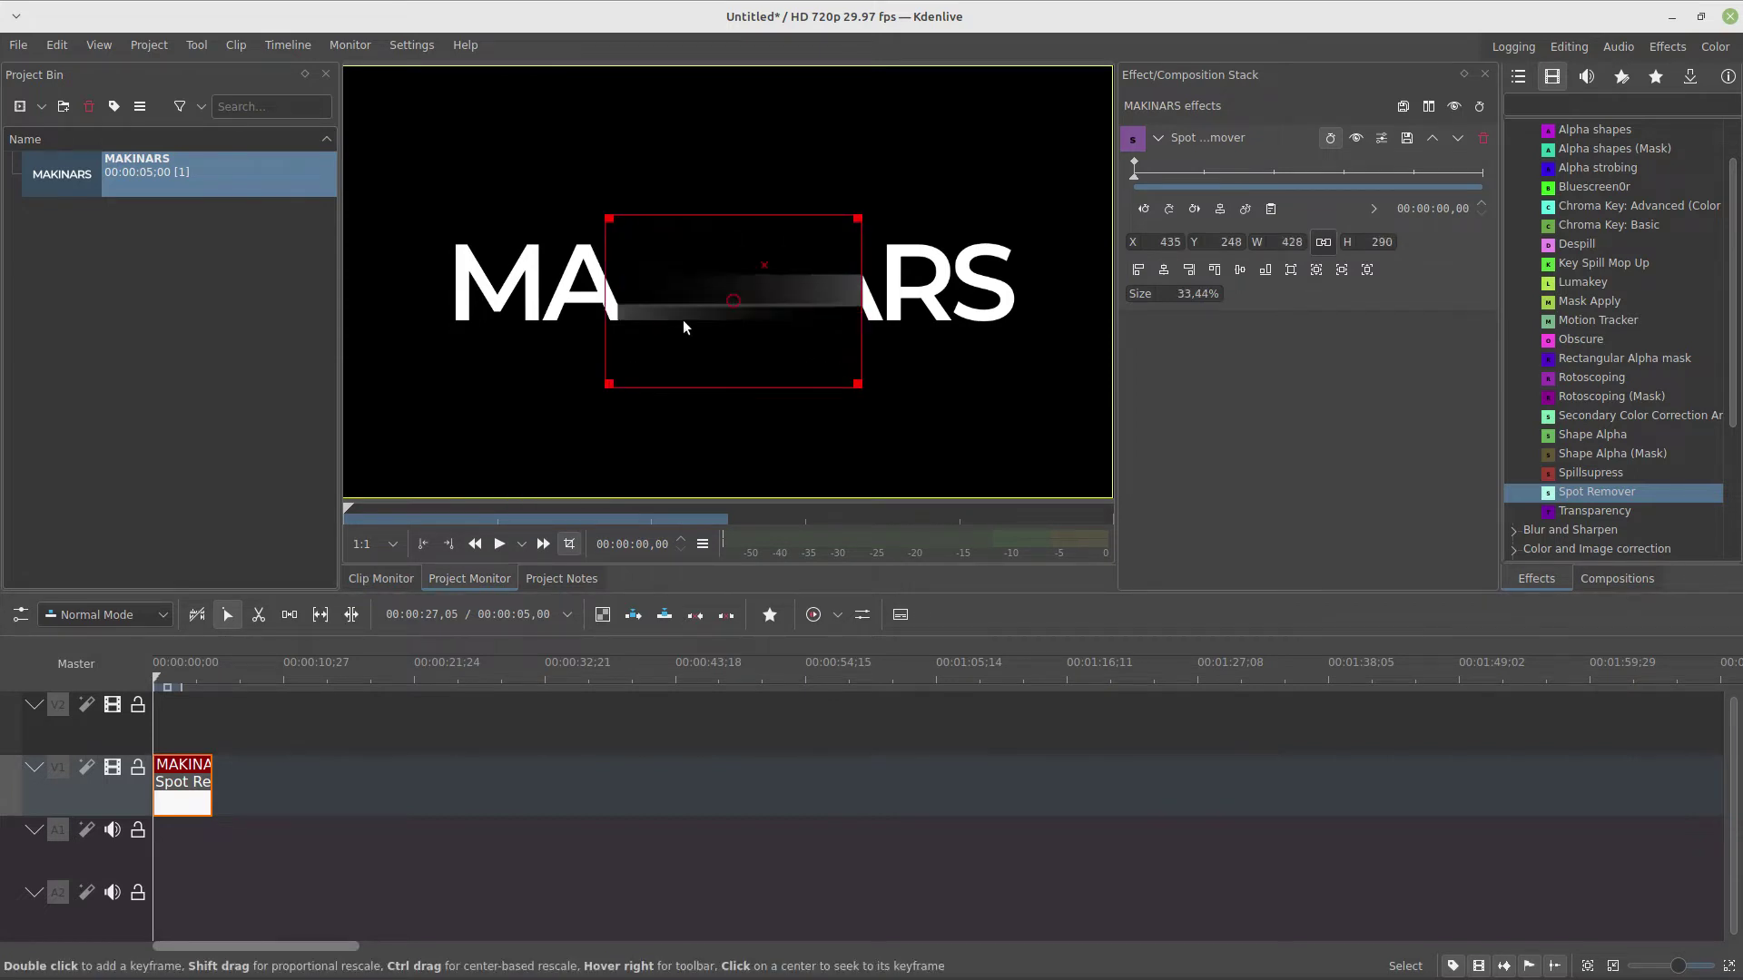
{"action": "left_click_drag", "start_coordinate": [685, 327], "coordinate": [991, 289]}
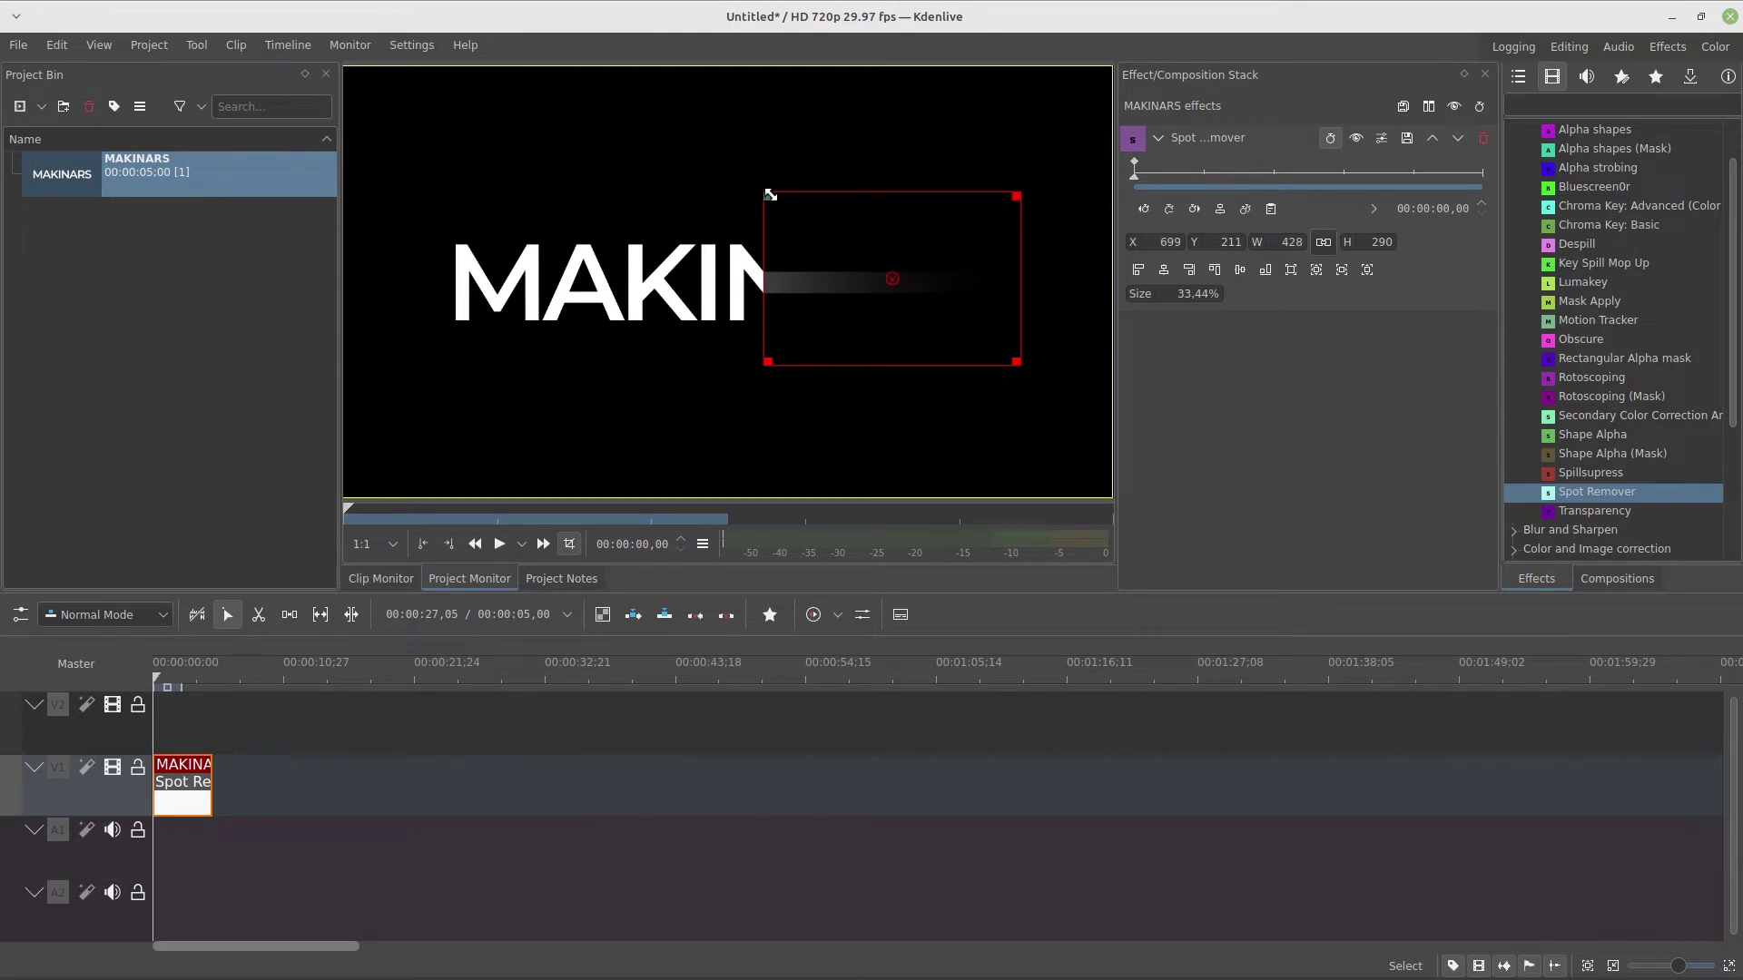
{"action": "left_click_drag", "start_coordinate": [769, 194], "coordinate": [430, 187]}
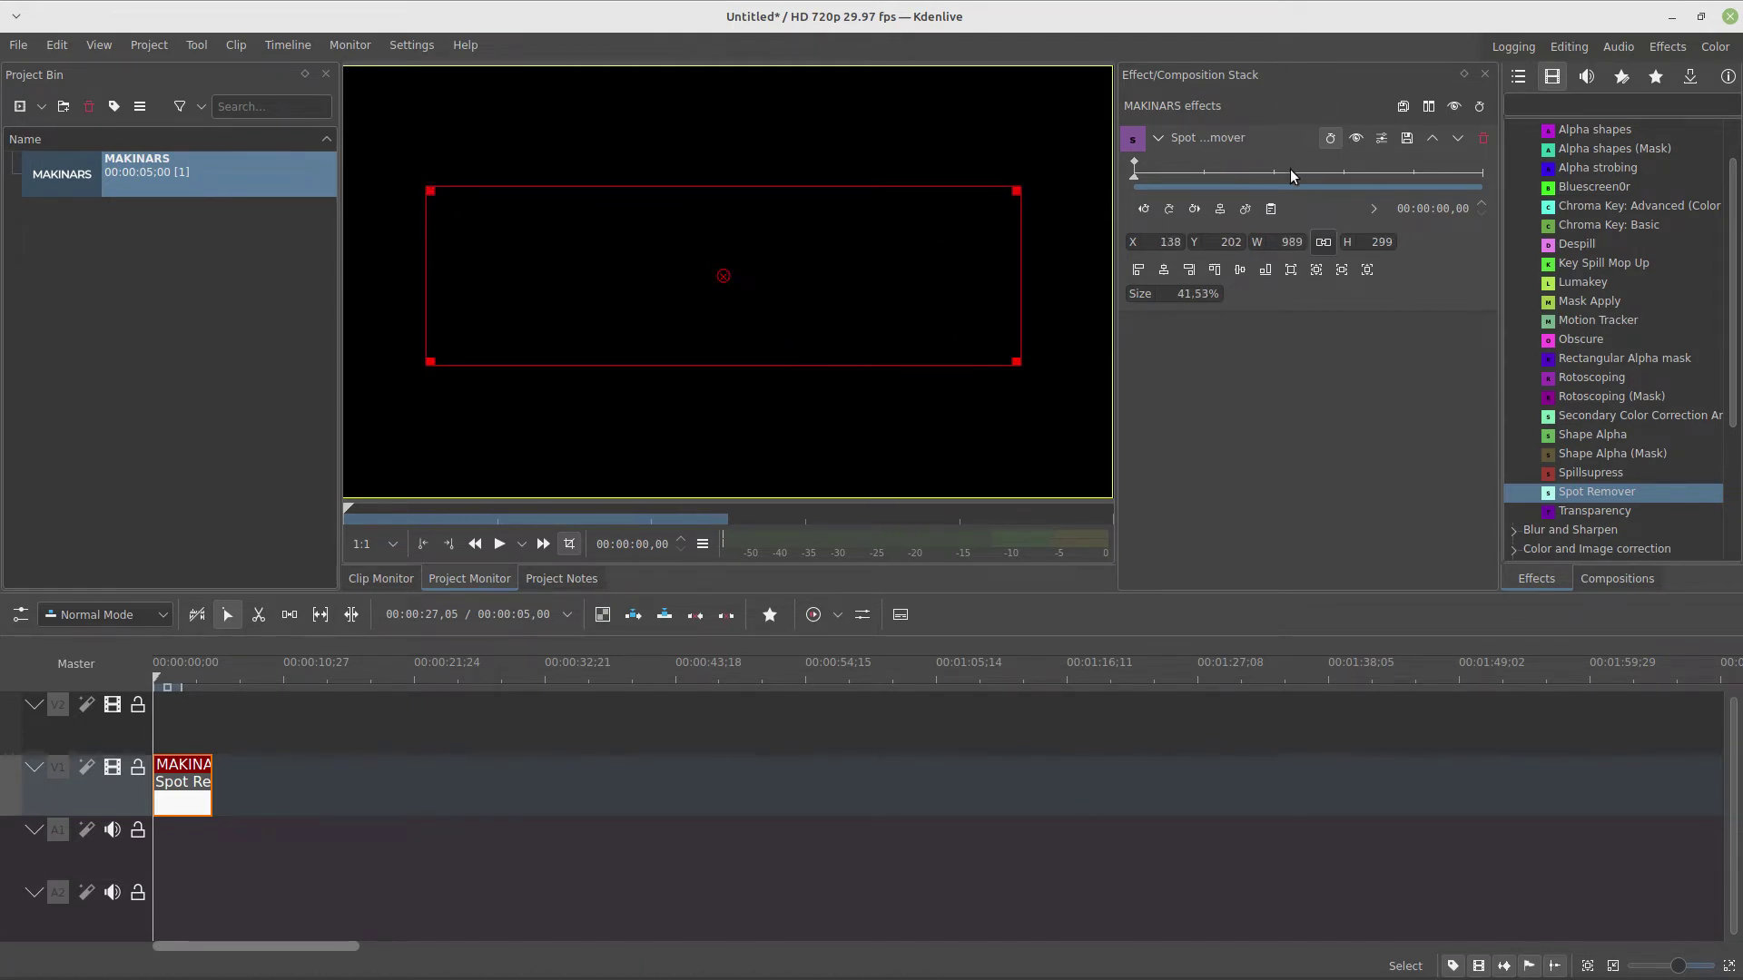
- Add a Spot Remover keyframe at 00:00:03,00 with X set to 1300, moving the area off the title
{"action": "left_click", "coordinate": [1313, 173]}
{"action": "left_click_drag", "start_coordinate": [1304, 174], "coordinate": [1347, 183]}
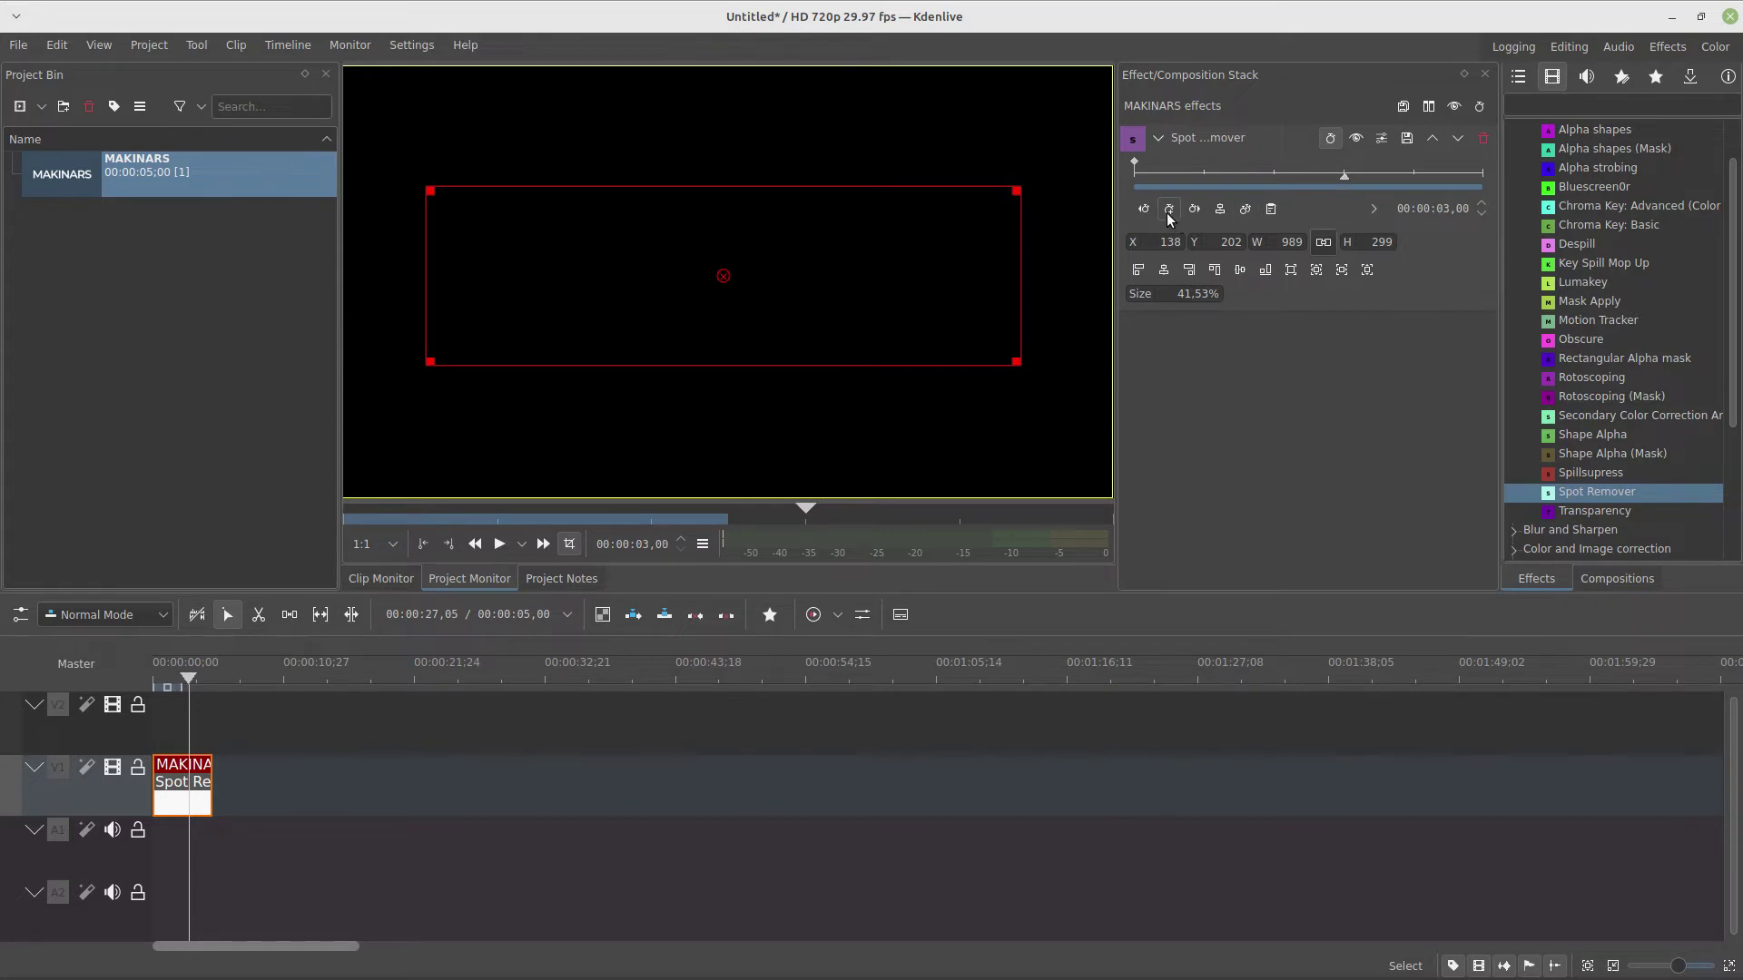
{"action": "left_click_drag", "start_coordinate": [1135, 242], "coordinate": [1732, 244]}
{"action": "left_click_drag", "start_coordinate": [1138, 242], "coordinate": [1268, 220]}
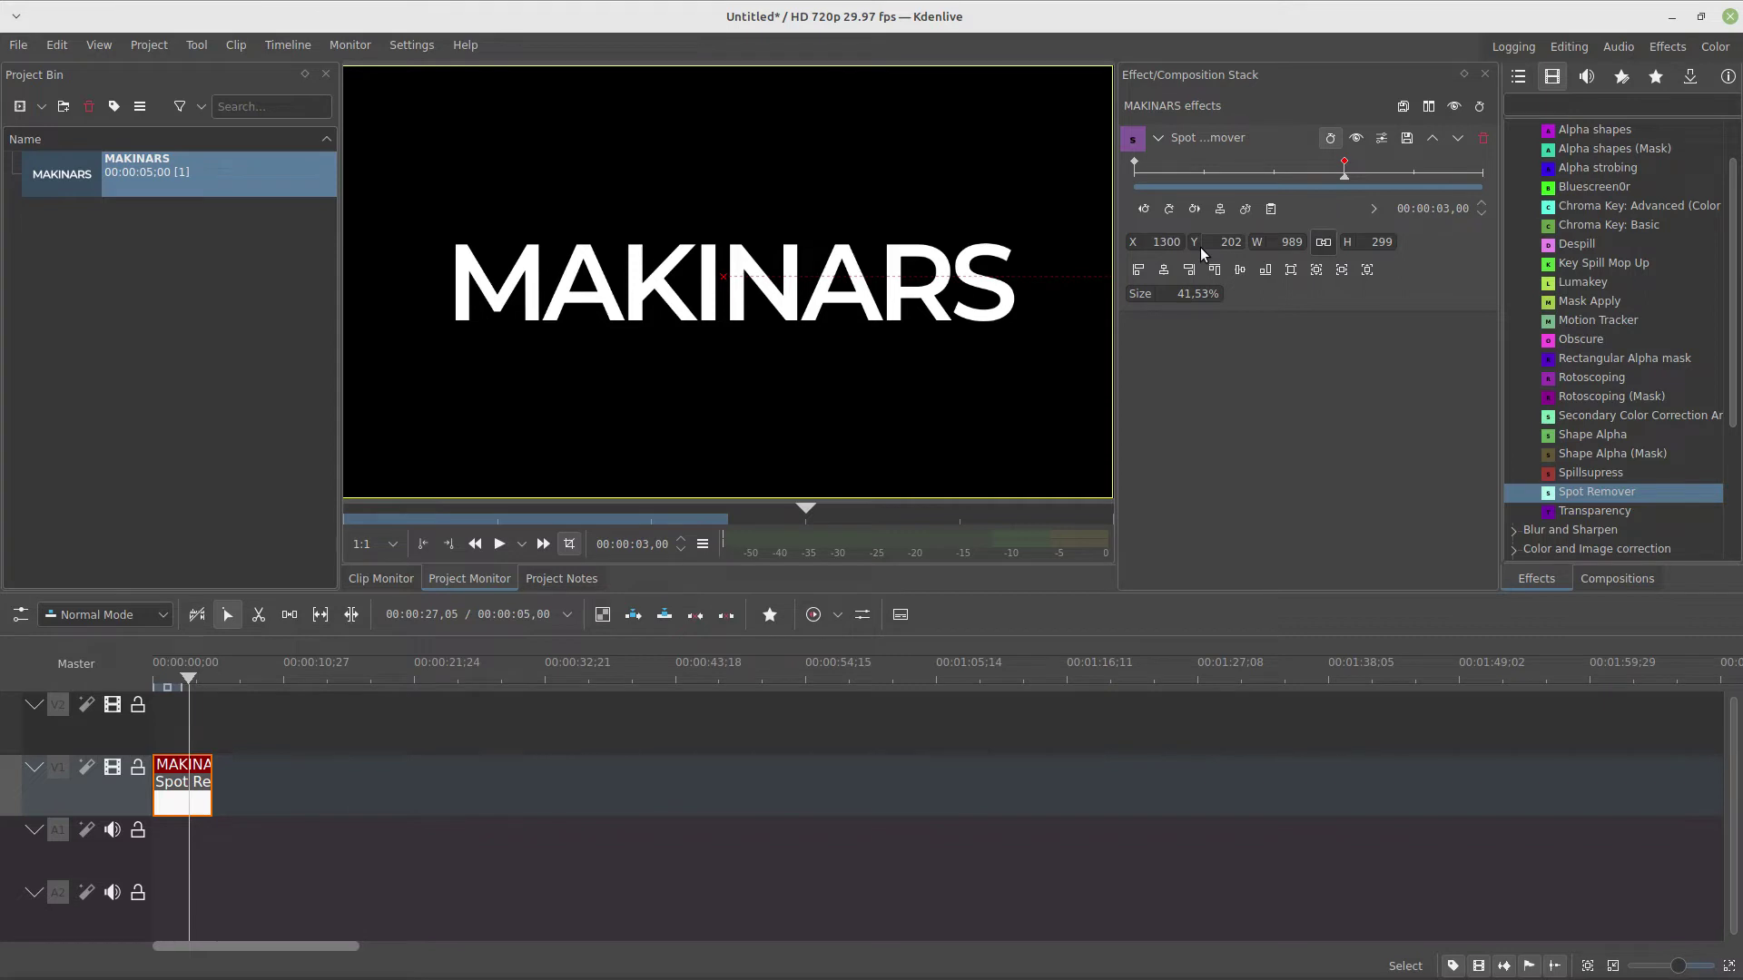
{"action": "left_click", "coordinate": [1162, 140]}
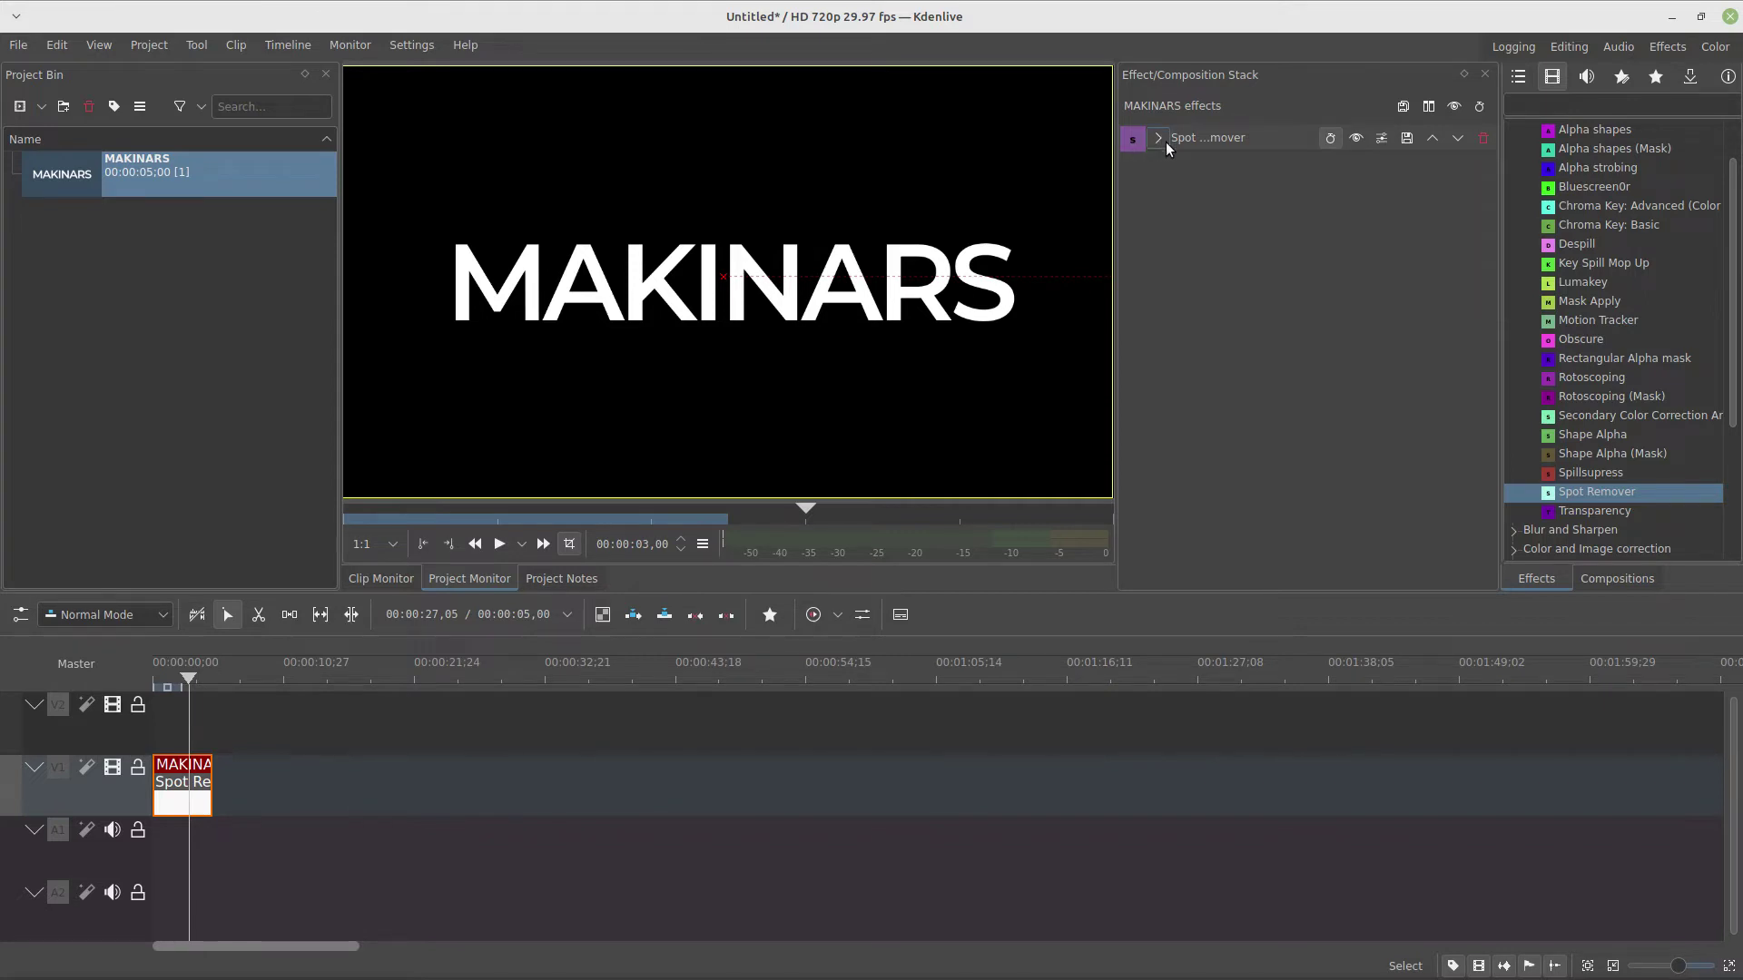
- Apply the Sobel effect to the title clip and preview it at about 2 seconds
{"action": "left_click", "coordinate": [1600, 111]}
{"action": "type", "text": "sobel"}
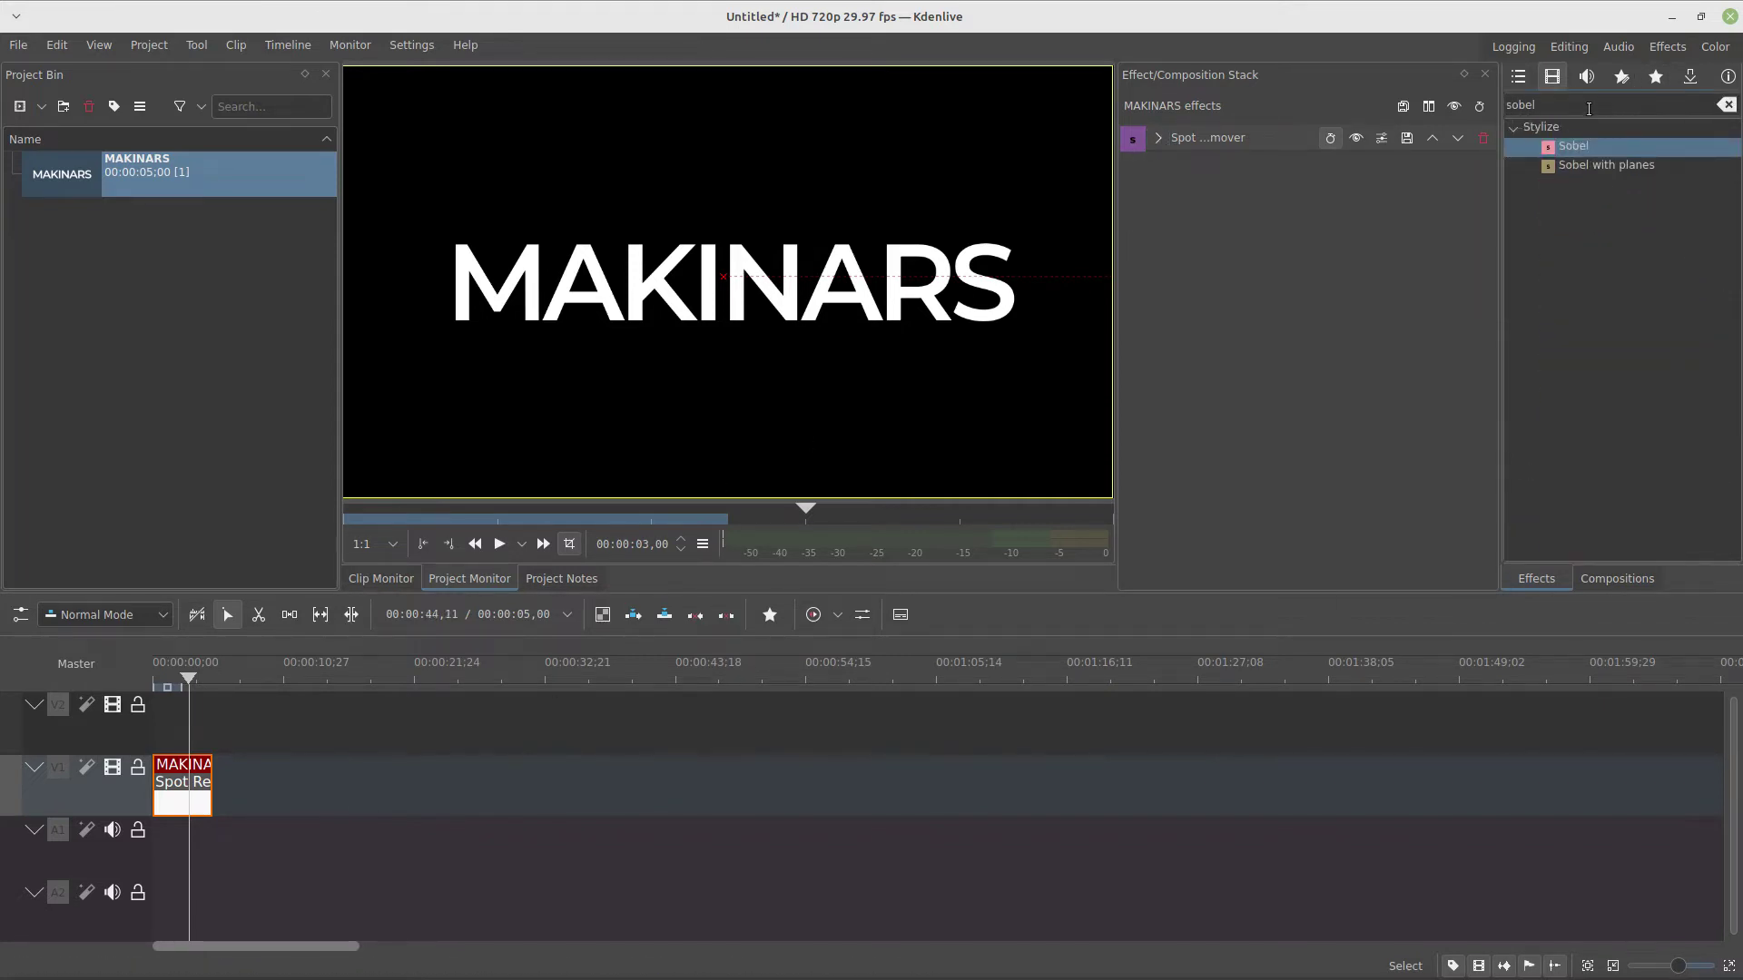
{"action": "left_click_drag", "start_coordinate": [1577, 144], "coordinate": [1340, 270]}
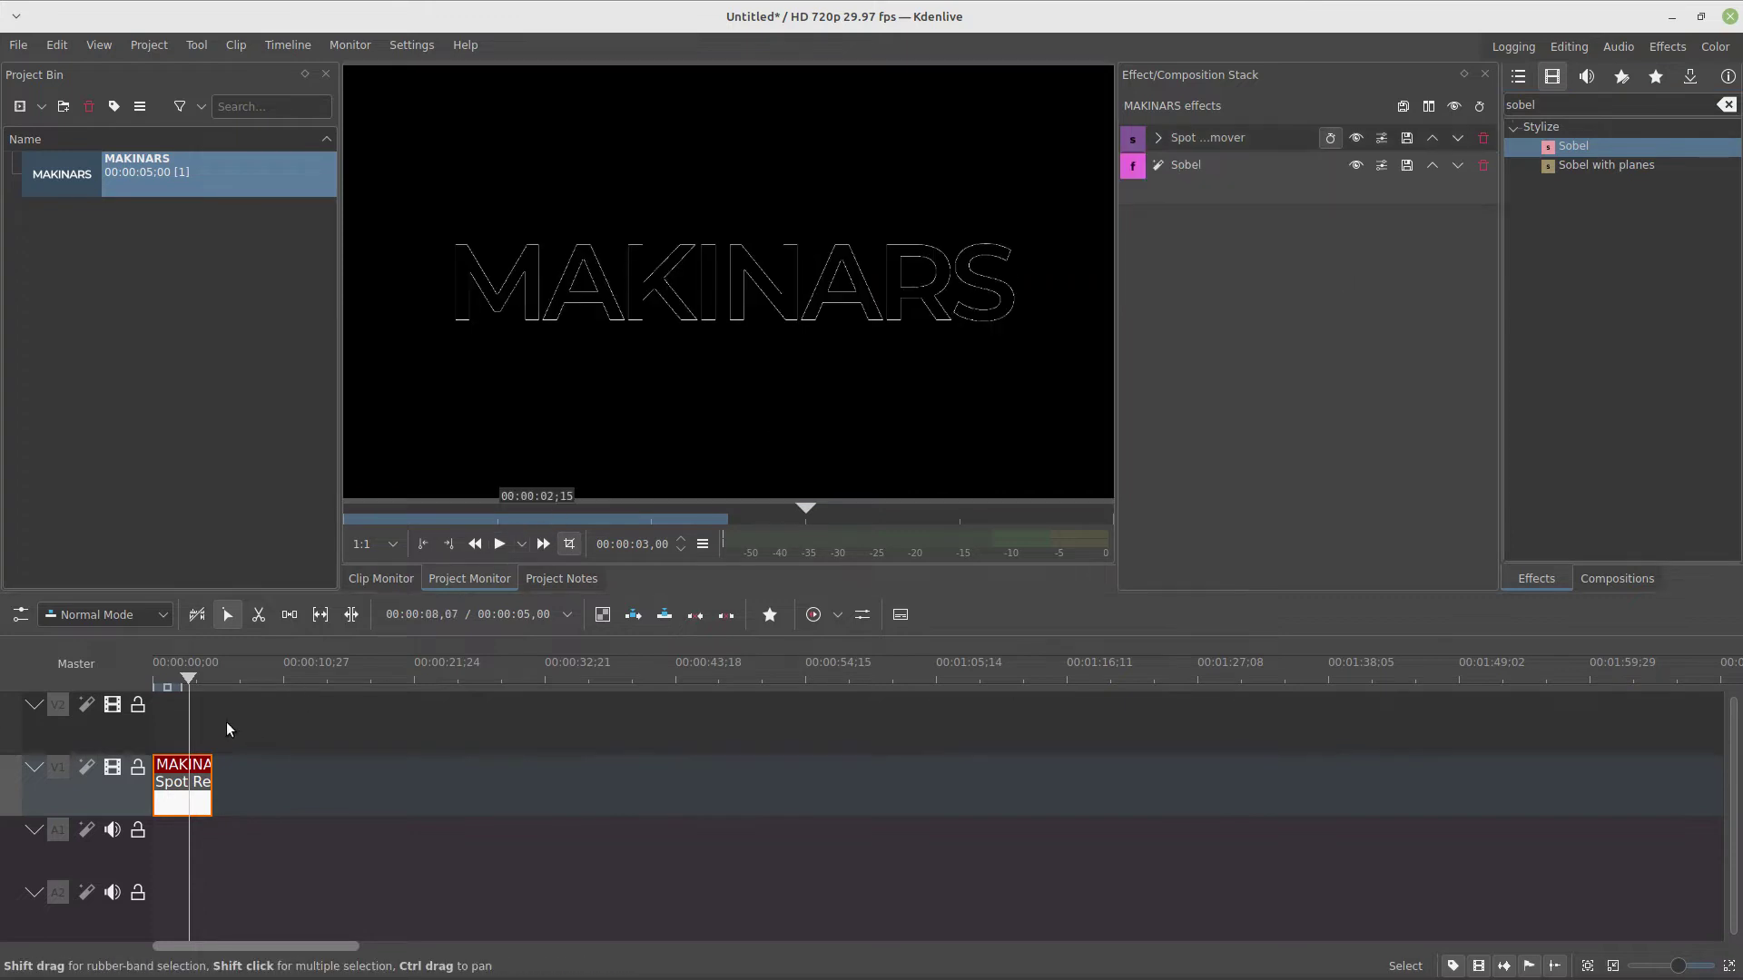
{"action": "mouse_move", "coordinate": [181, 722]}
{"action": "left_mouse_down"}
{"action": "mouse_move", "coordinate": [161, 723]}
{"action": "mouse_move", "coordinate": [179, 724]}
{"action": "left_mouse_up"}
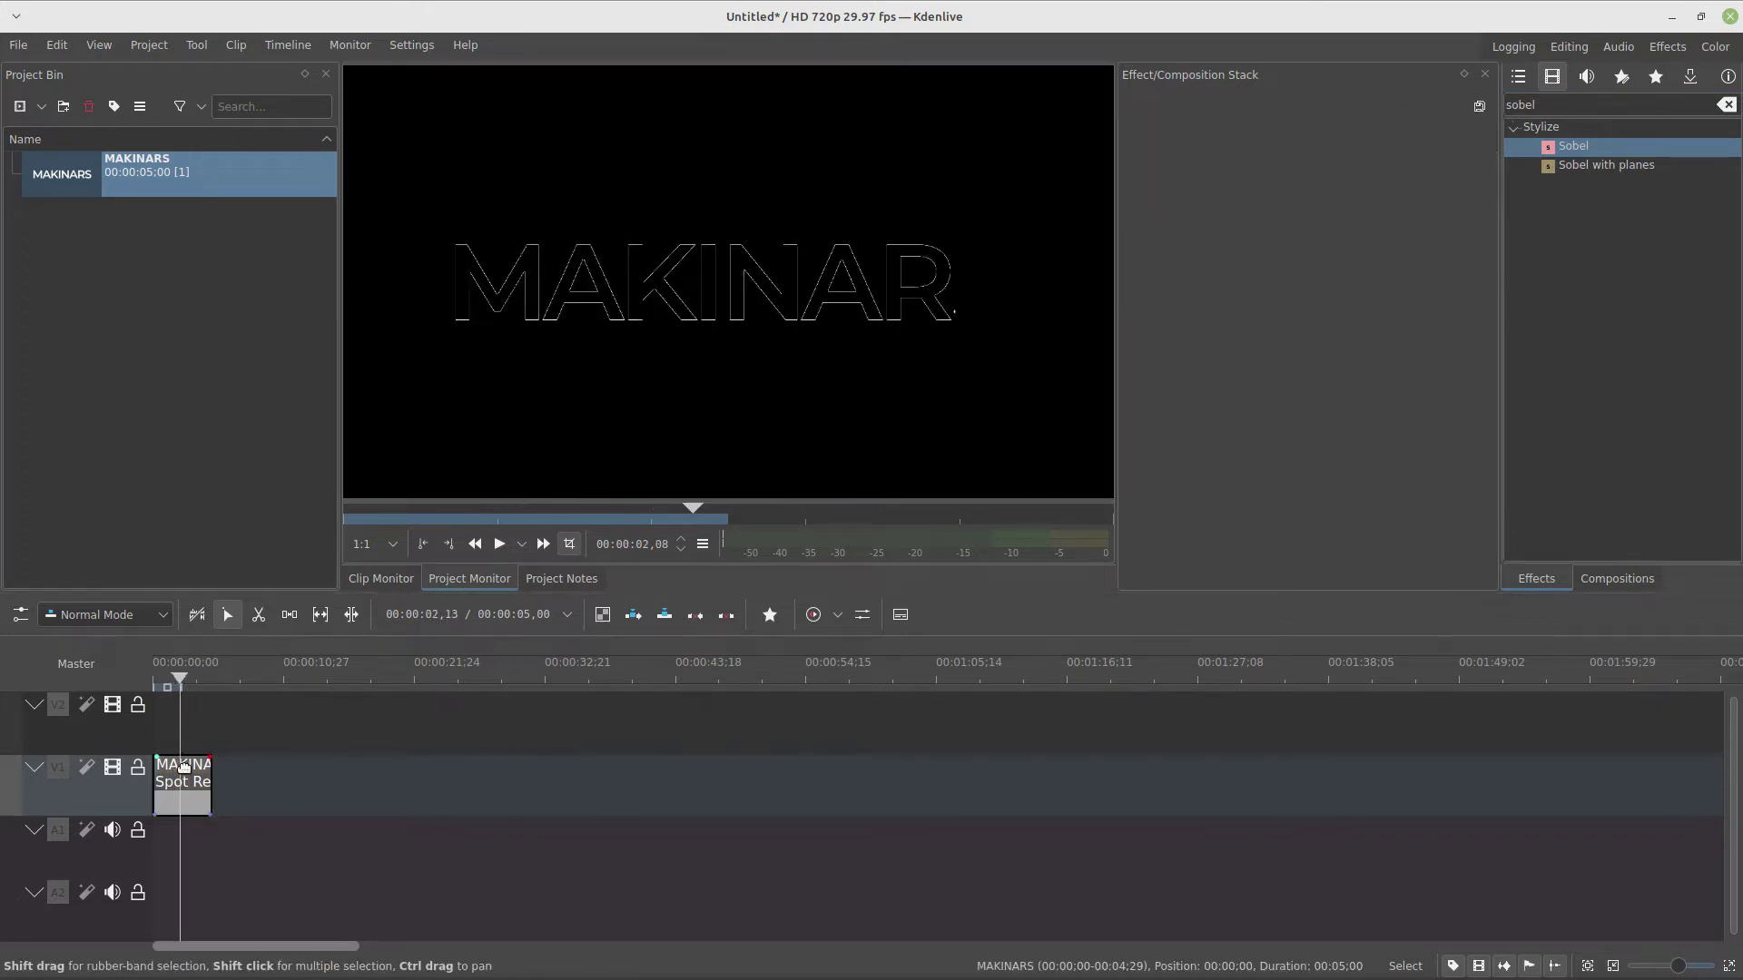
{"action": "left_click", "coordinate": [184, 767]}
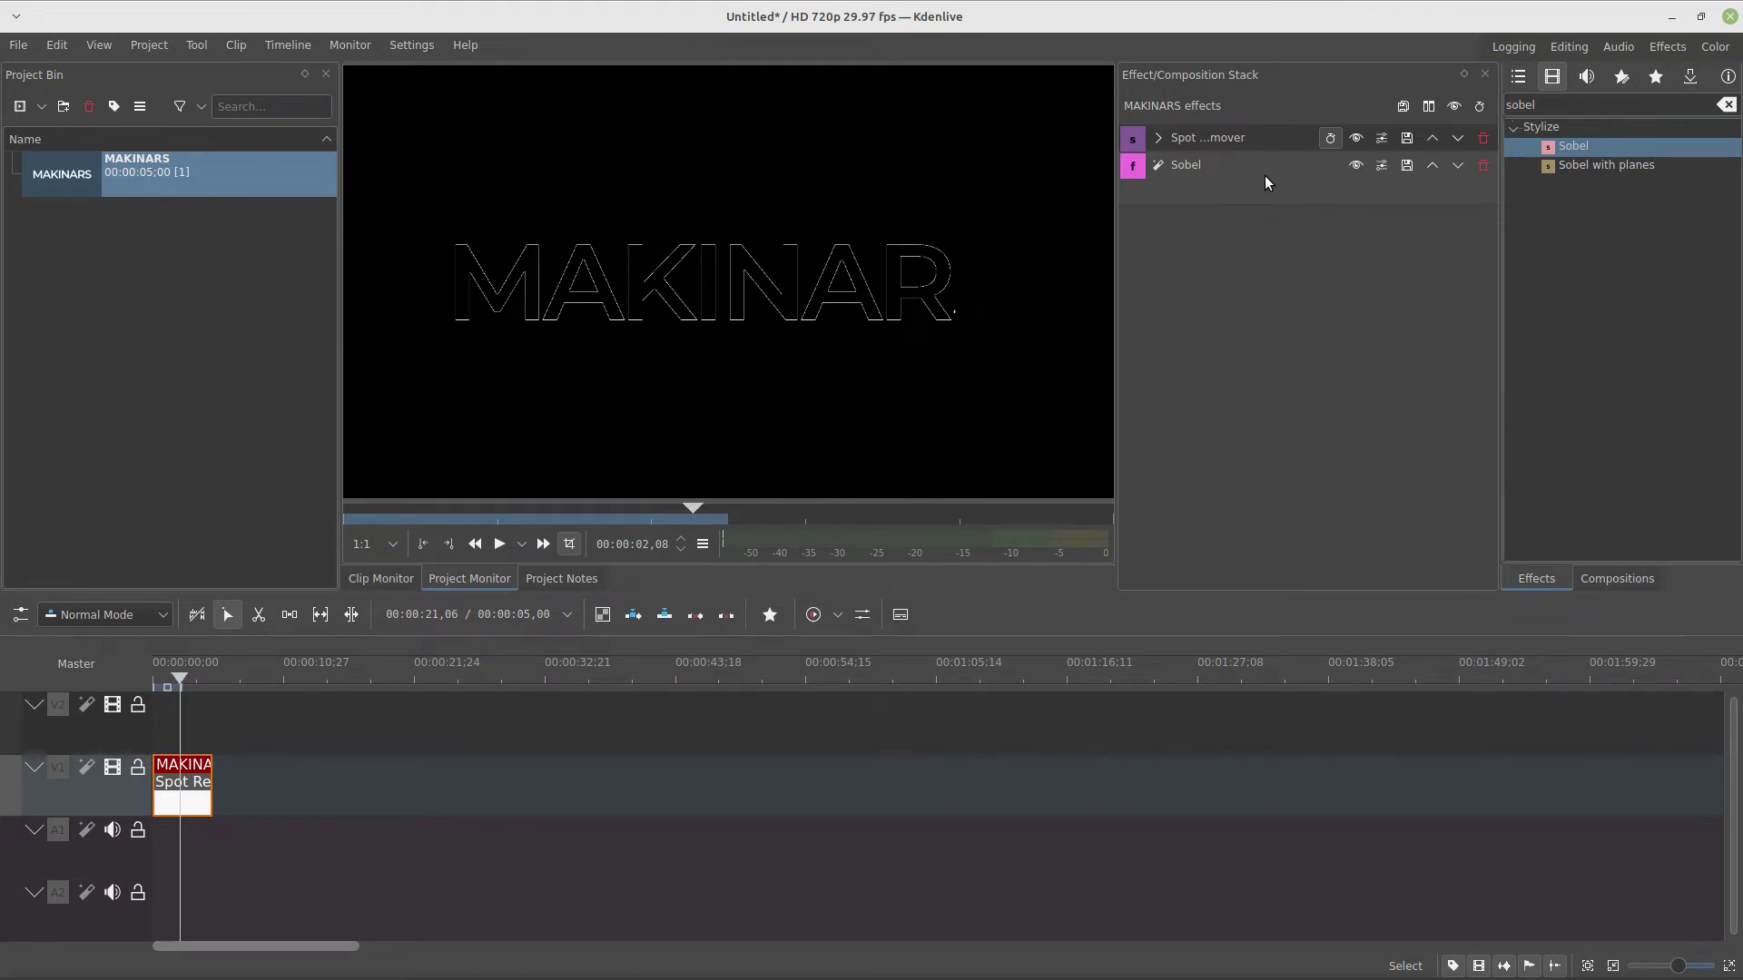
- Apply the Square Blur effect to the title clip with a kernel size of 5
{"action": "double_click", "coordinate": [1564, 107]}
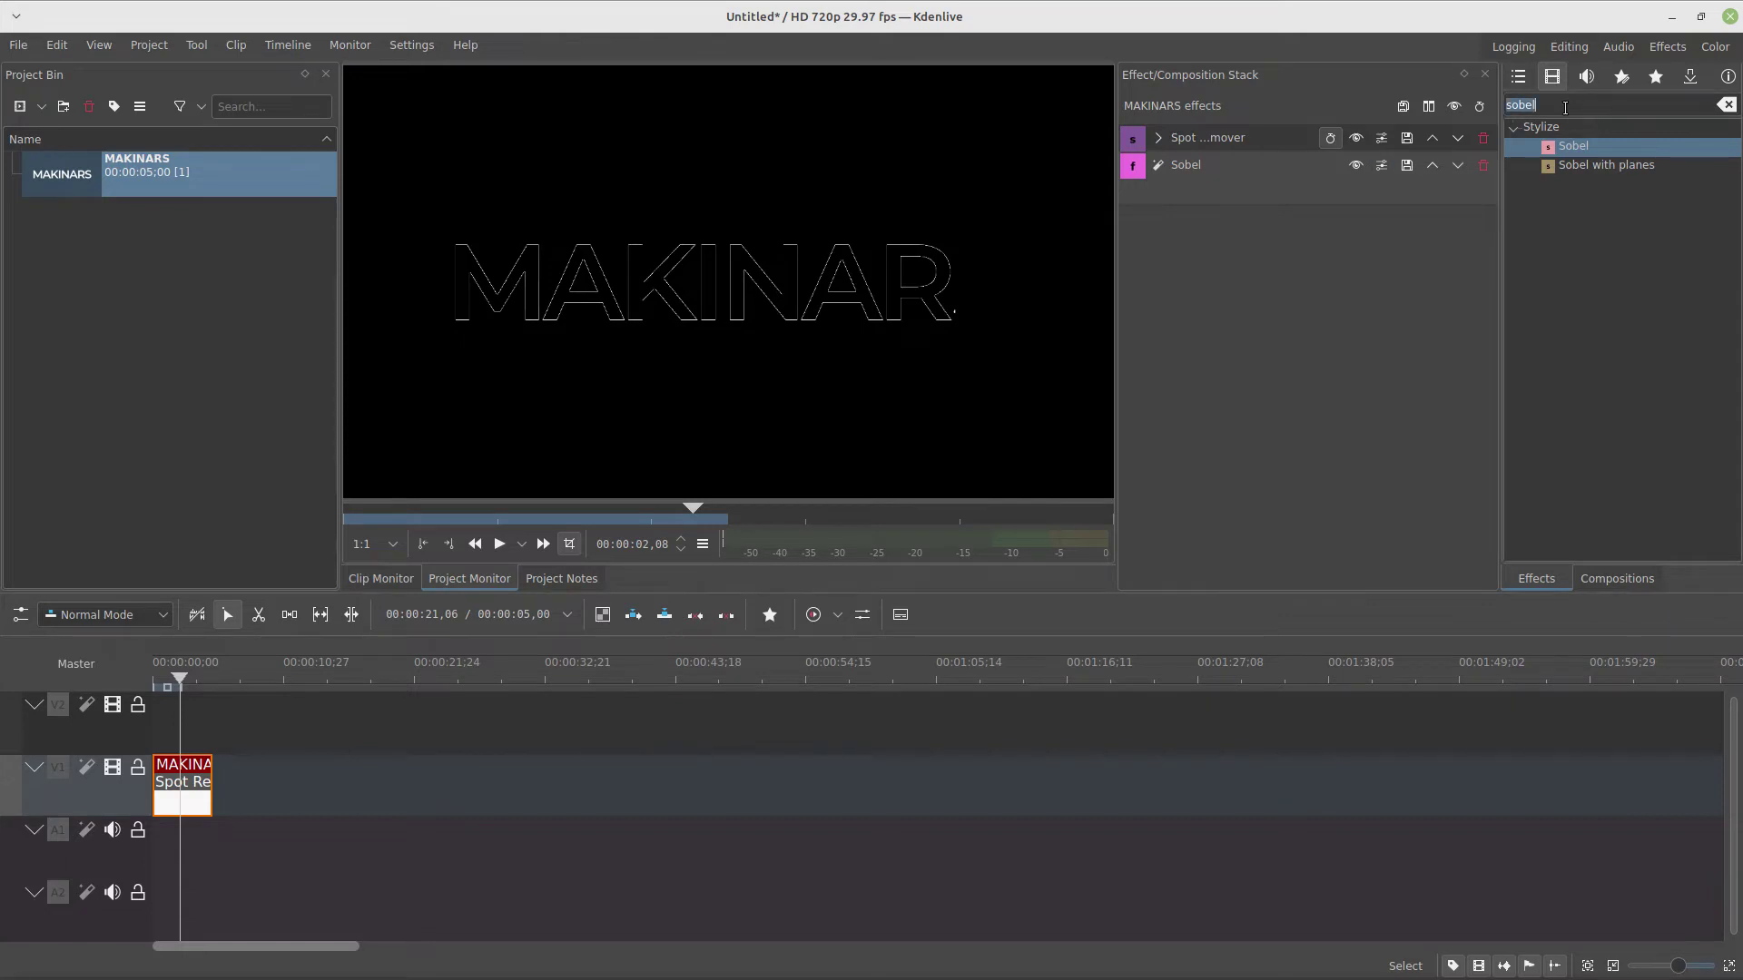
{"action": "type", "text": "squ"}
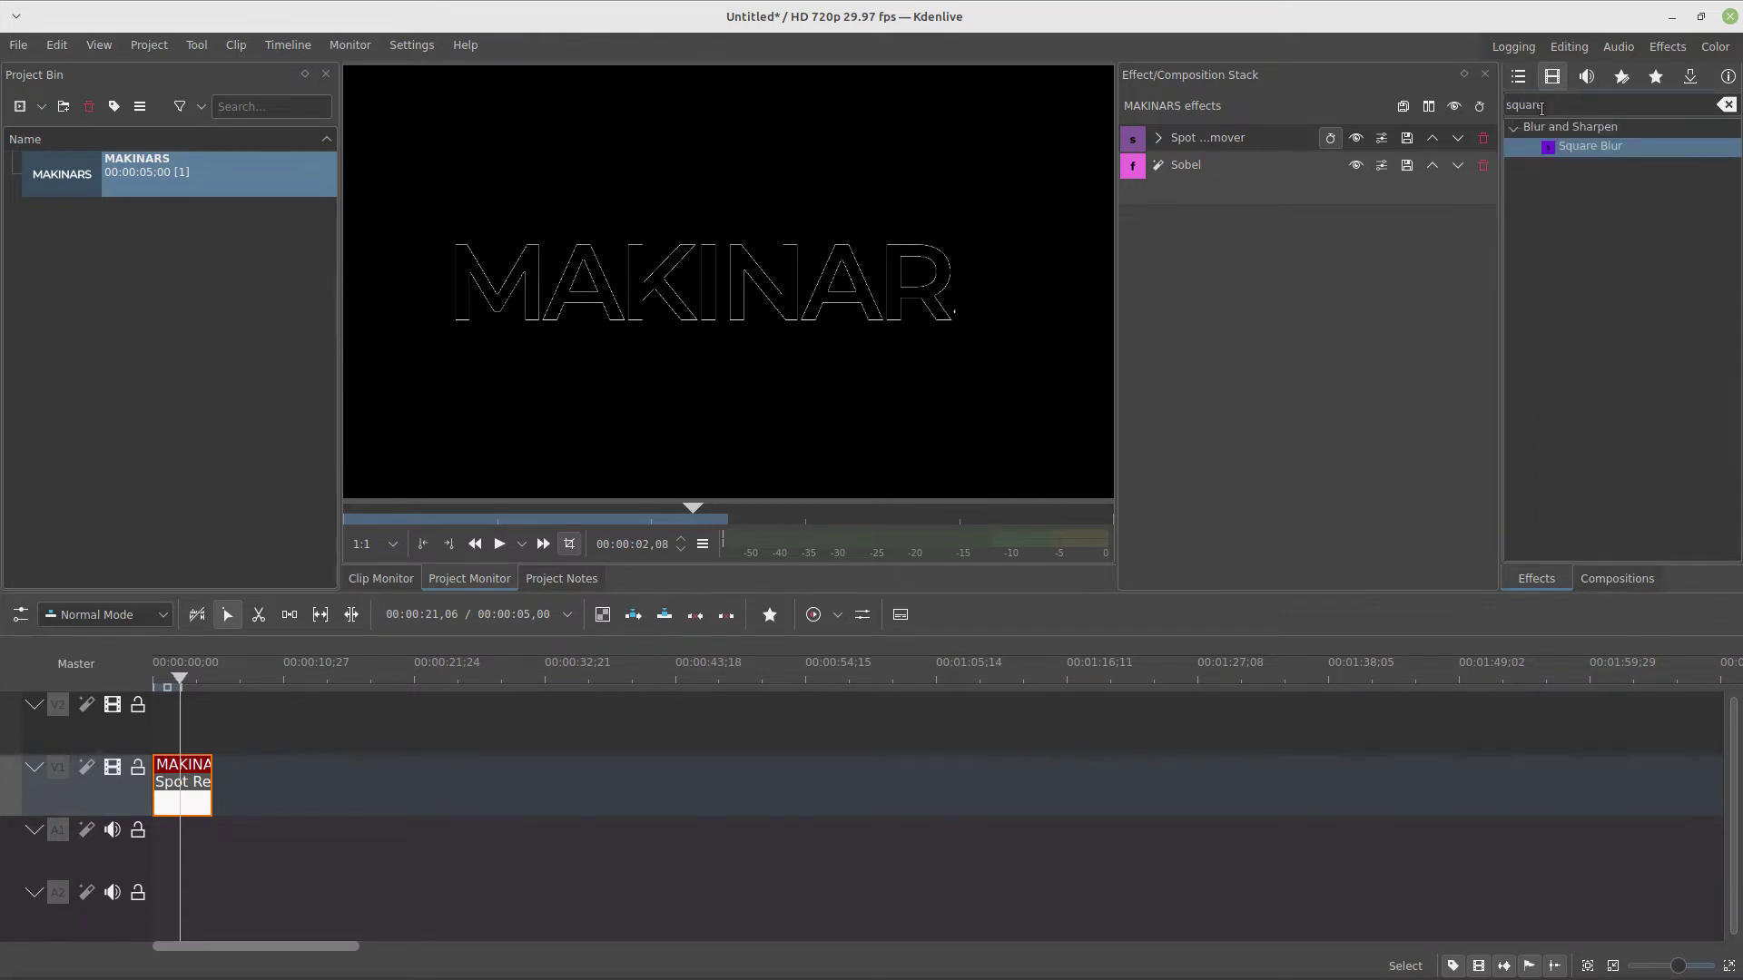
{"action": "type", "text": "are"}
{"action": "left_click_drag", "start_coordinate": [1570, 155], "coordinate": [1434, 245]}
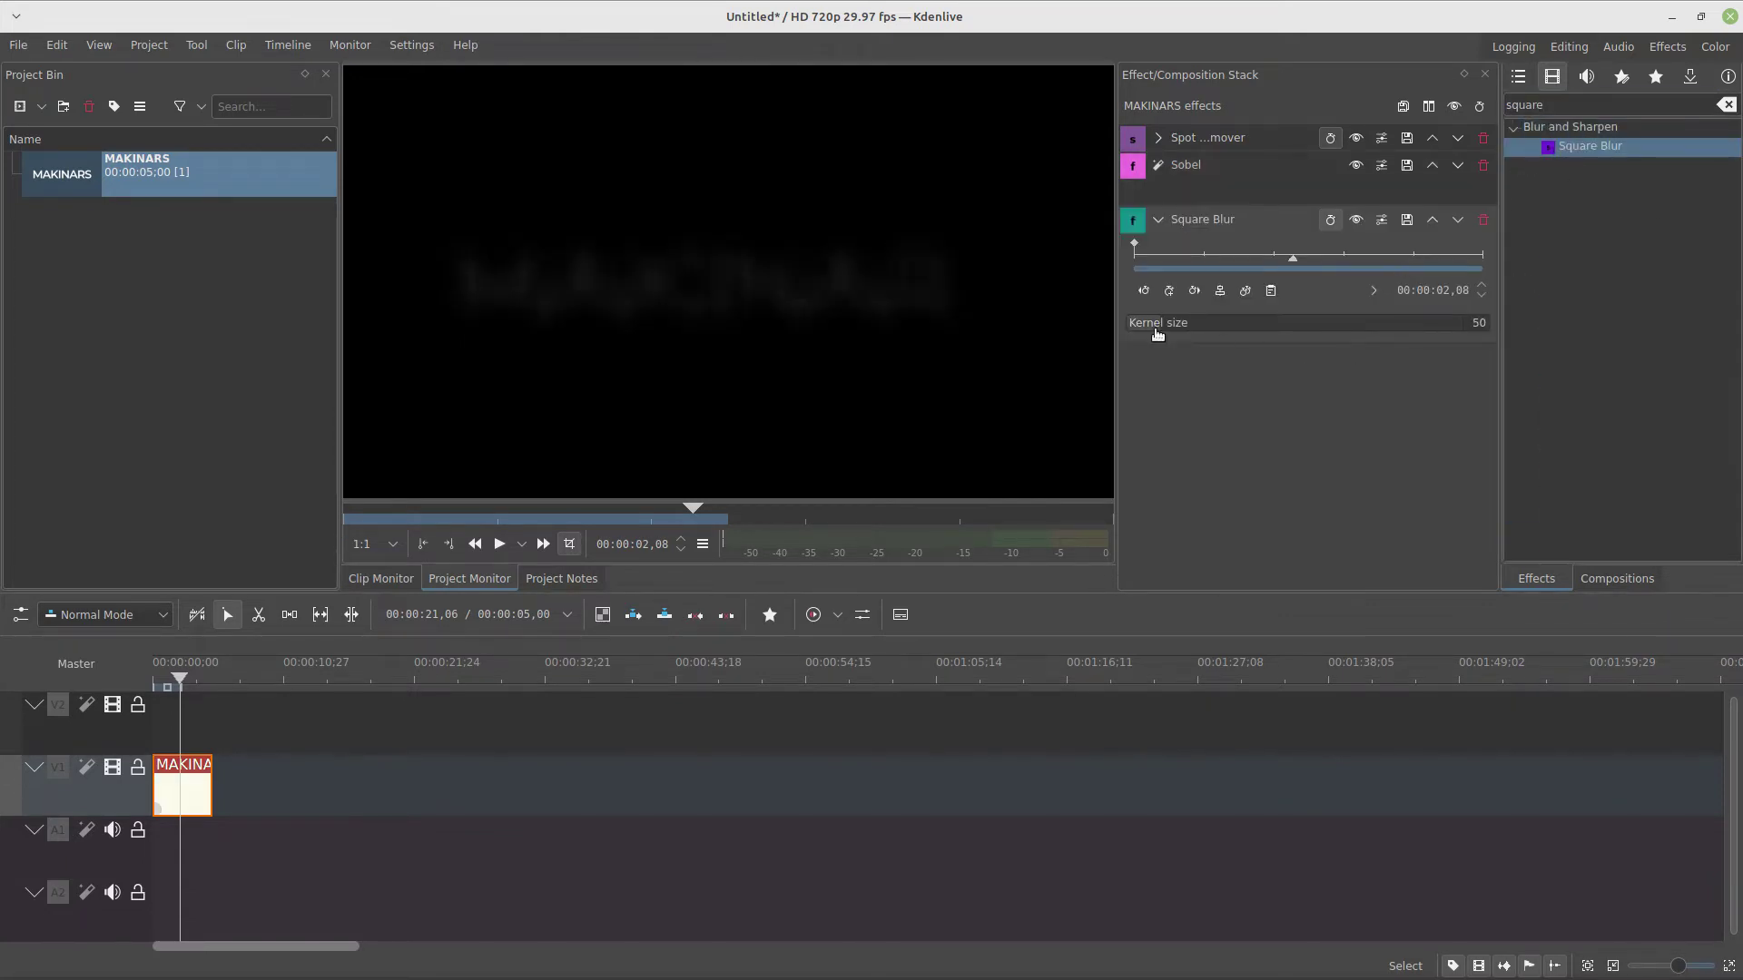
{"action": "left_click_drag", "start_coordinate": [1134, 330], "coordinate": [1123, 325]}
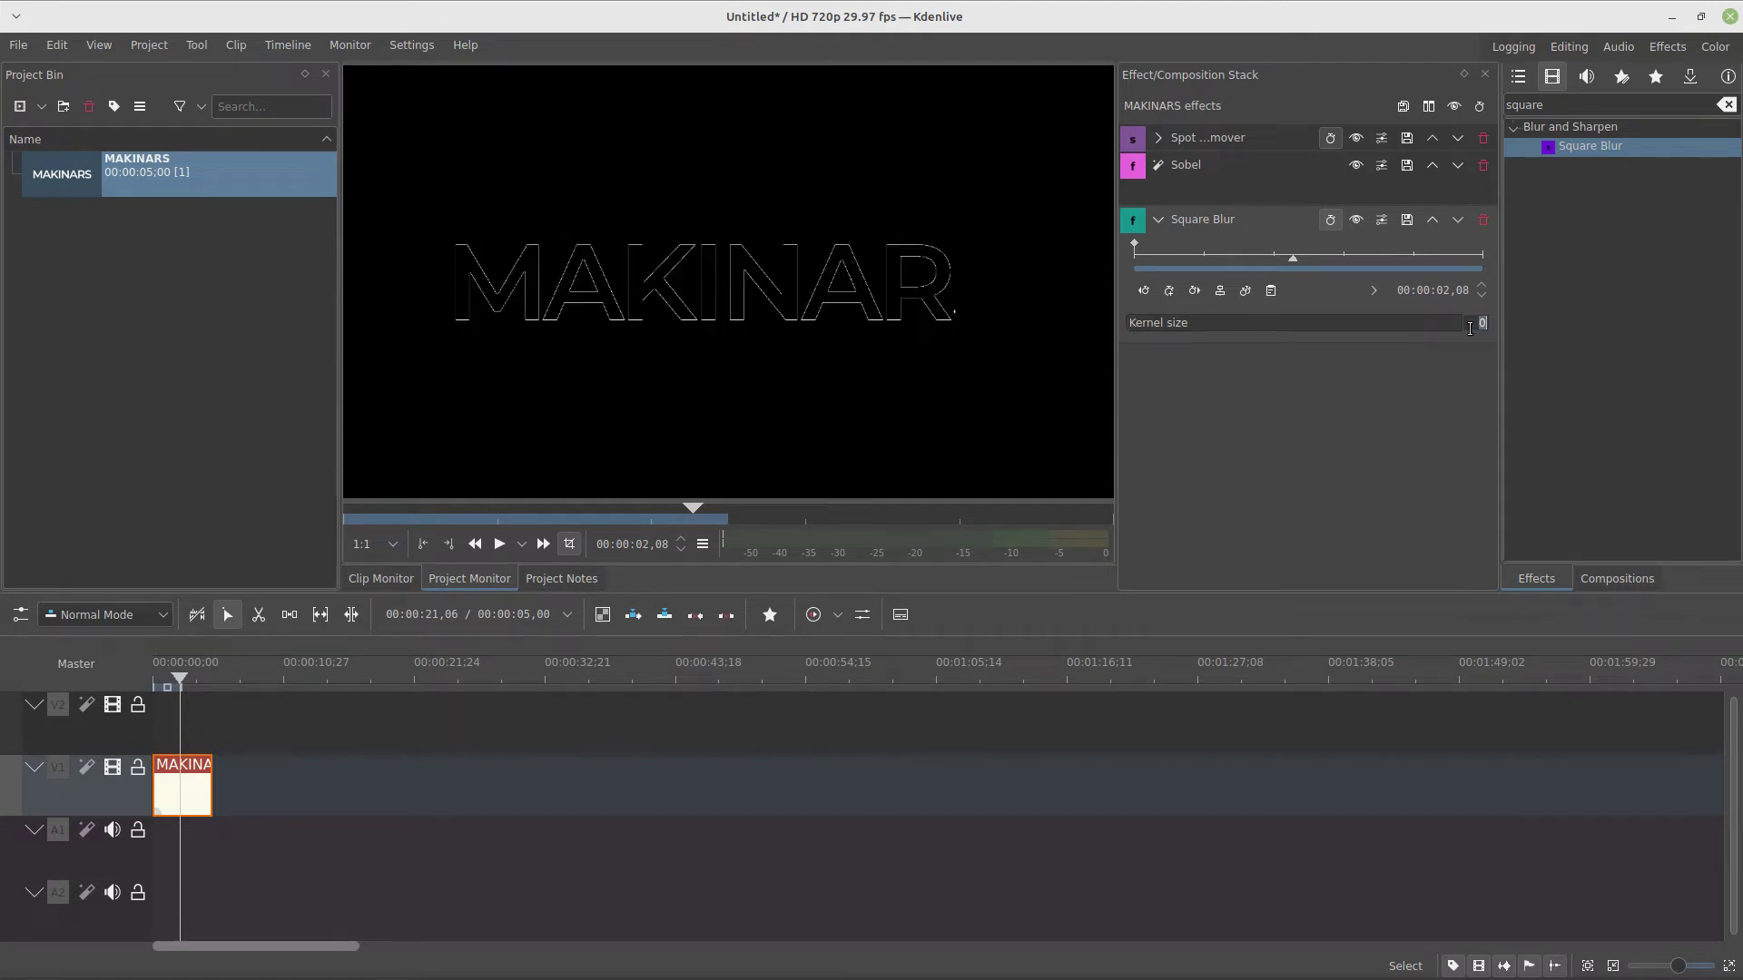
{"action": "key", "text": "Return"}
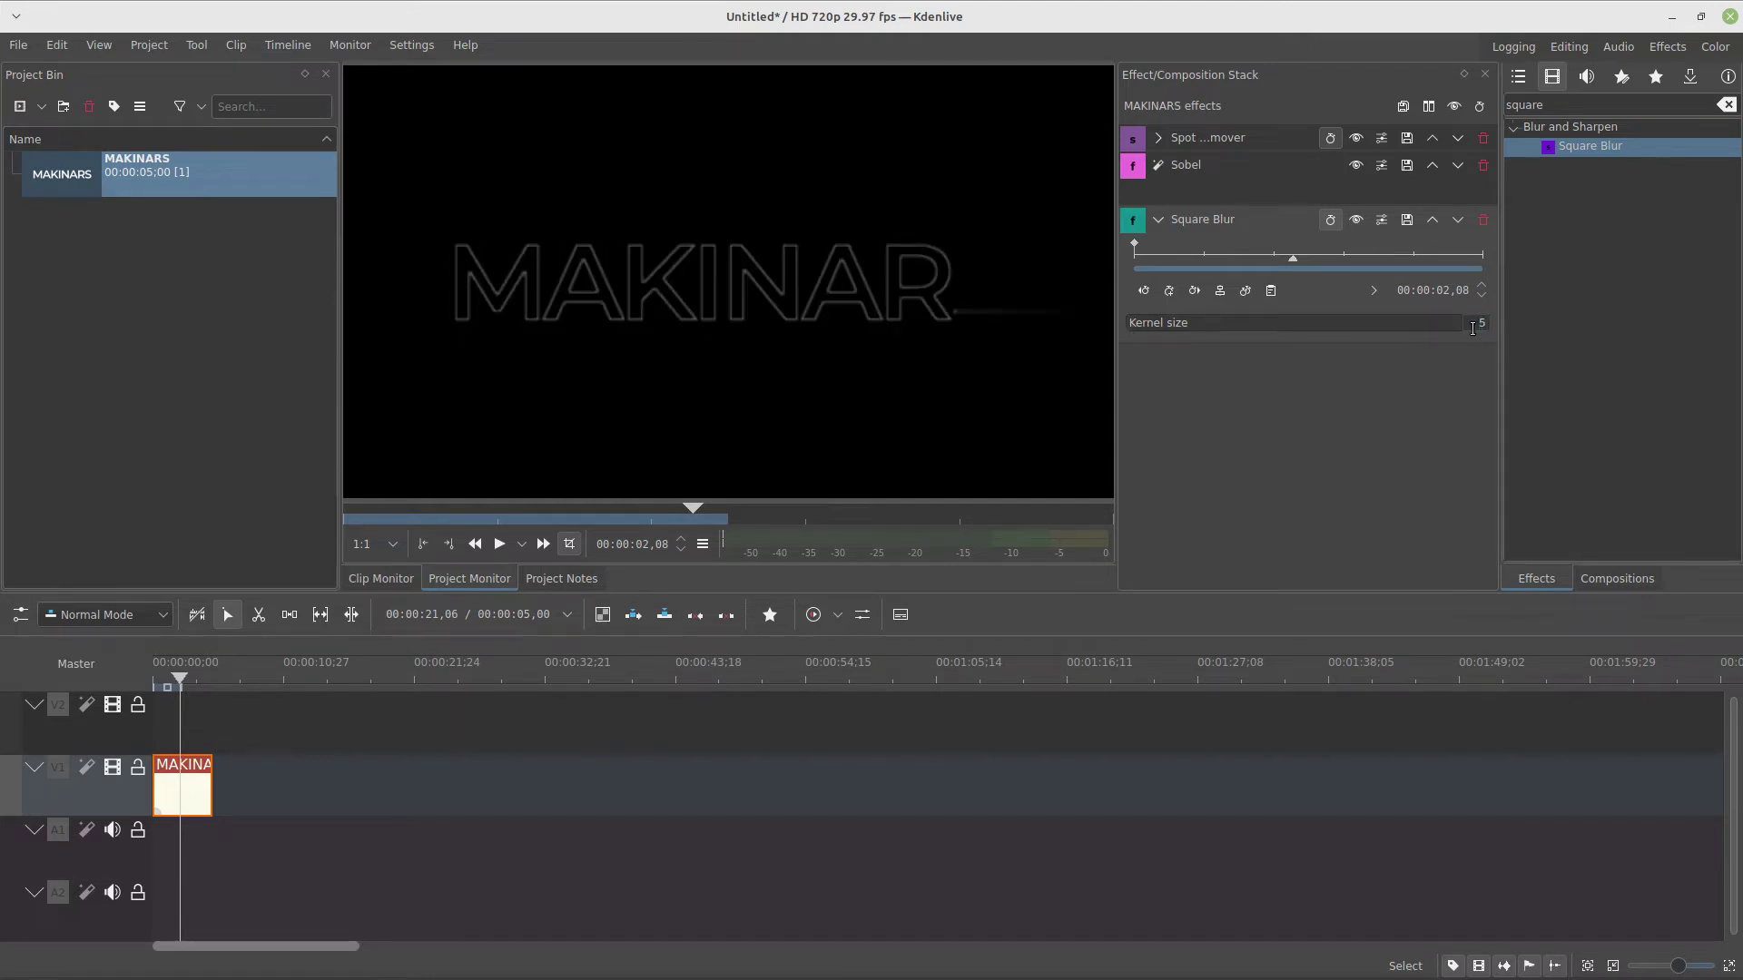
{"action": "left_click", "coordinate": [1149, 223]}
- Apply the RGB adjustment effect to the title with G and B at 1000 and the Multiply action
{"action": "double_click", "coordinate": [1583, 107]}
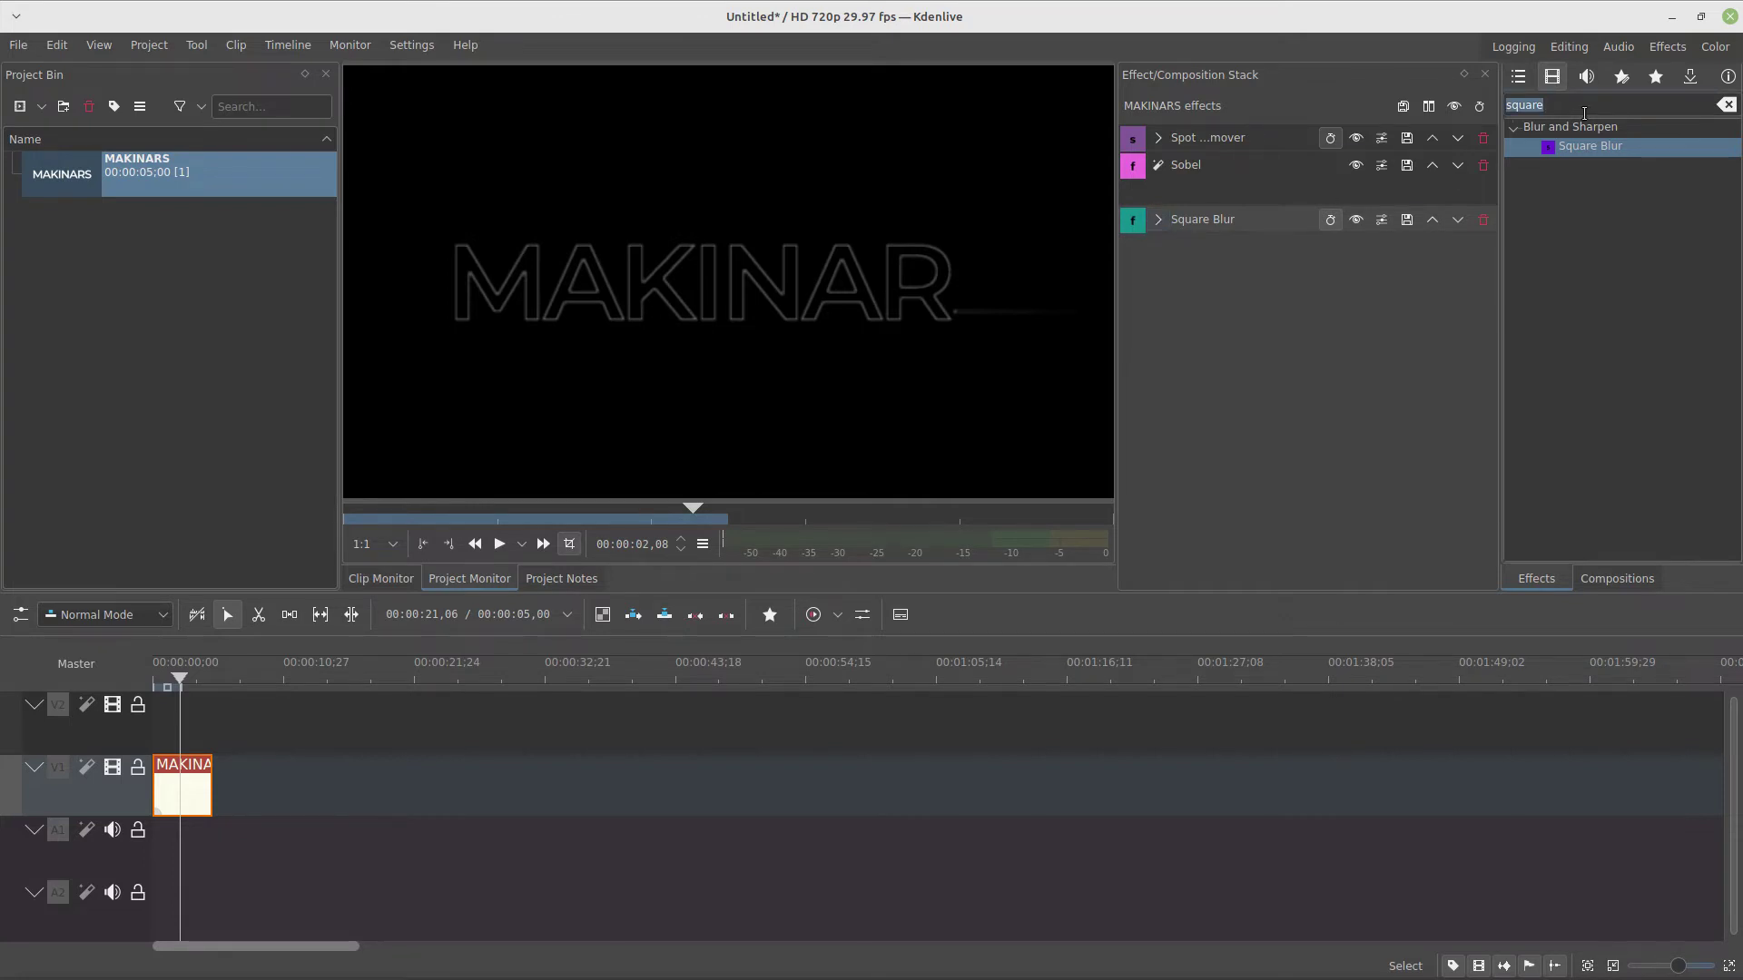
{"action": "type", "text": "rgb ad"}
{"action": "left_click_drag", "start_coordinate": [1577, 149], "coordinate": [1490, 407]}
{"action": "left_click", "coordinate": [1420, 434]}
{"action": "left_click", "coordinate": [1348, 494]}
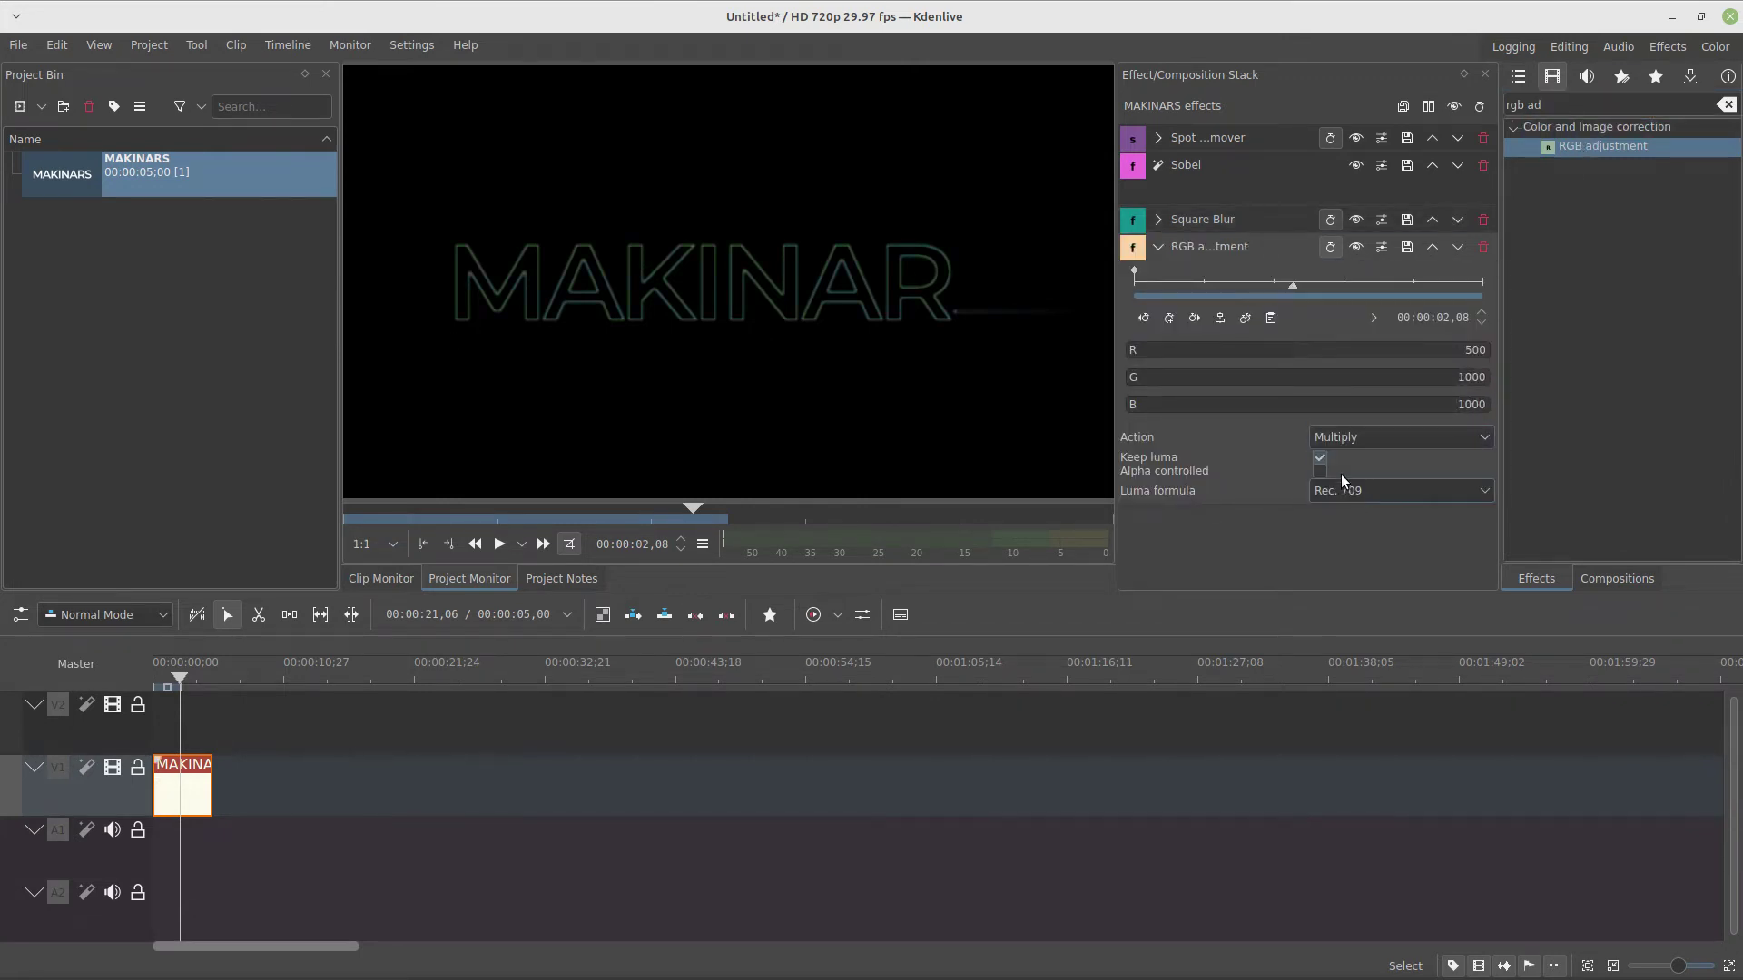
{"action": "left_click", "coordinate": [1158, 246]}
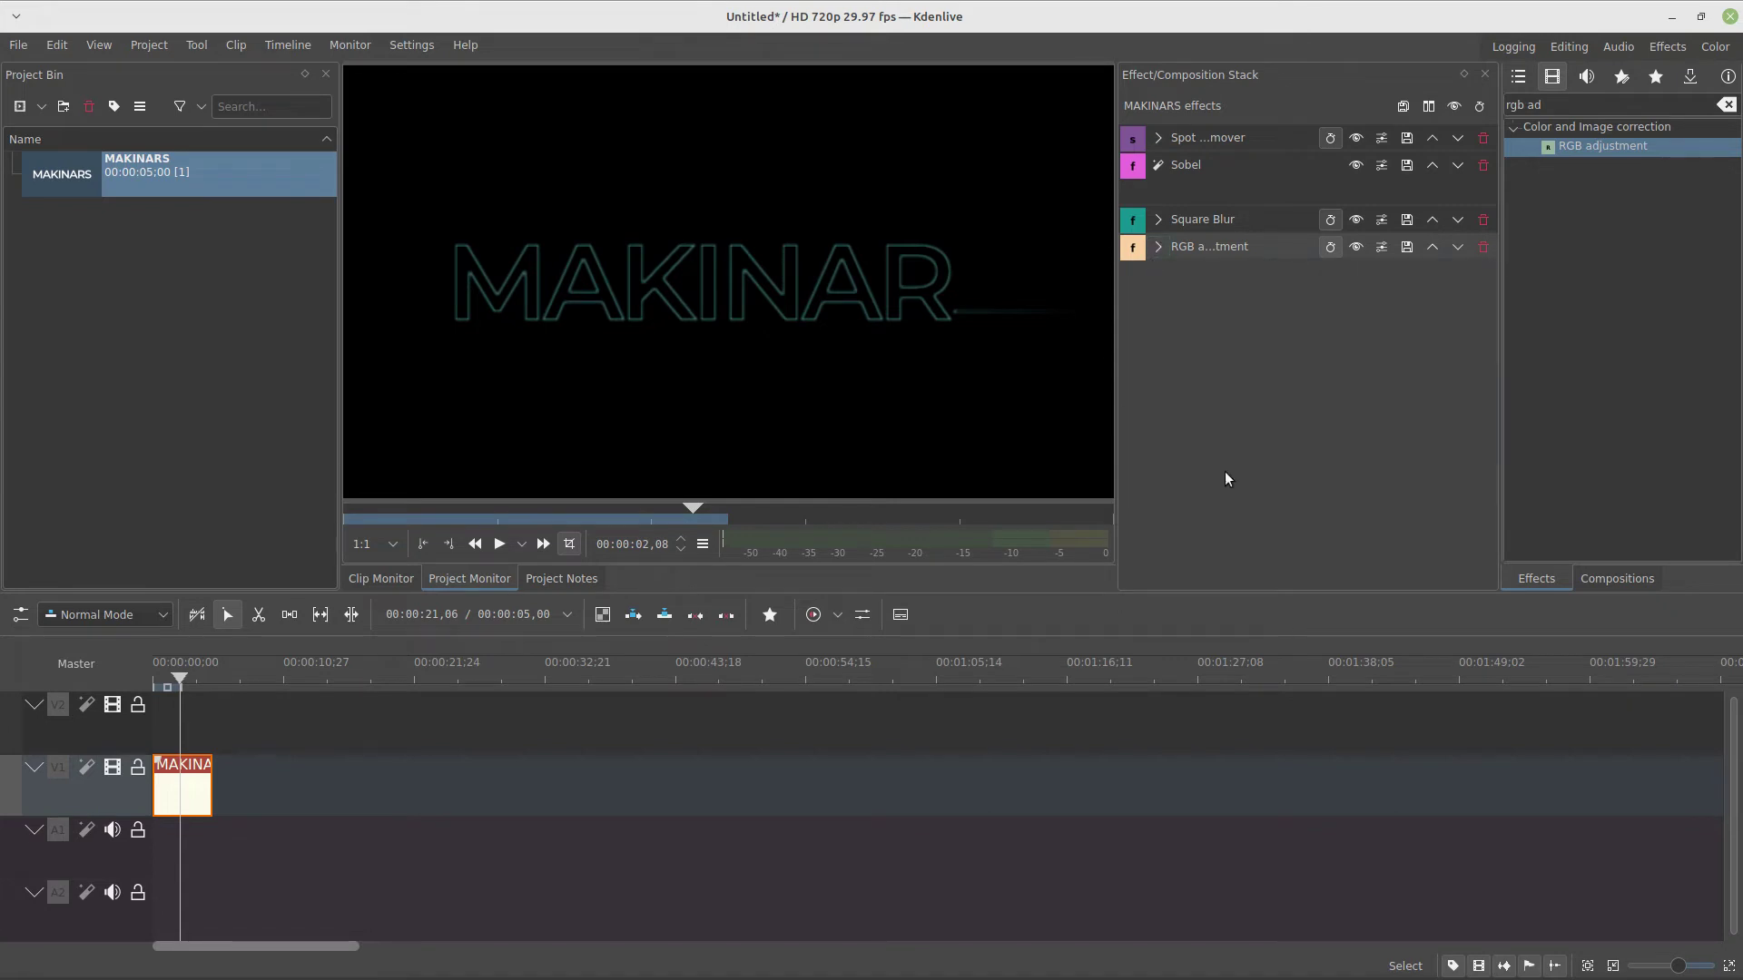
{"action": "left_click", "coordinate": [1158, 246]}
{"action": "left_click", "coordinate": [1158, 246]}
- Apply the Vibrance effect to the title clip with an intensity of 2
{"action": "key", "text": "ctrl+a"}
{"action": "type", "text": "vib"}
{"action": "left_click_drag", "start_coordinate": [1572, 148], "coordinate": [1352, 318]}
{"action": "left_click", "coordinate": [1470, 299]}
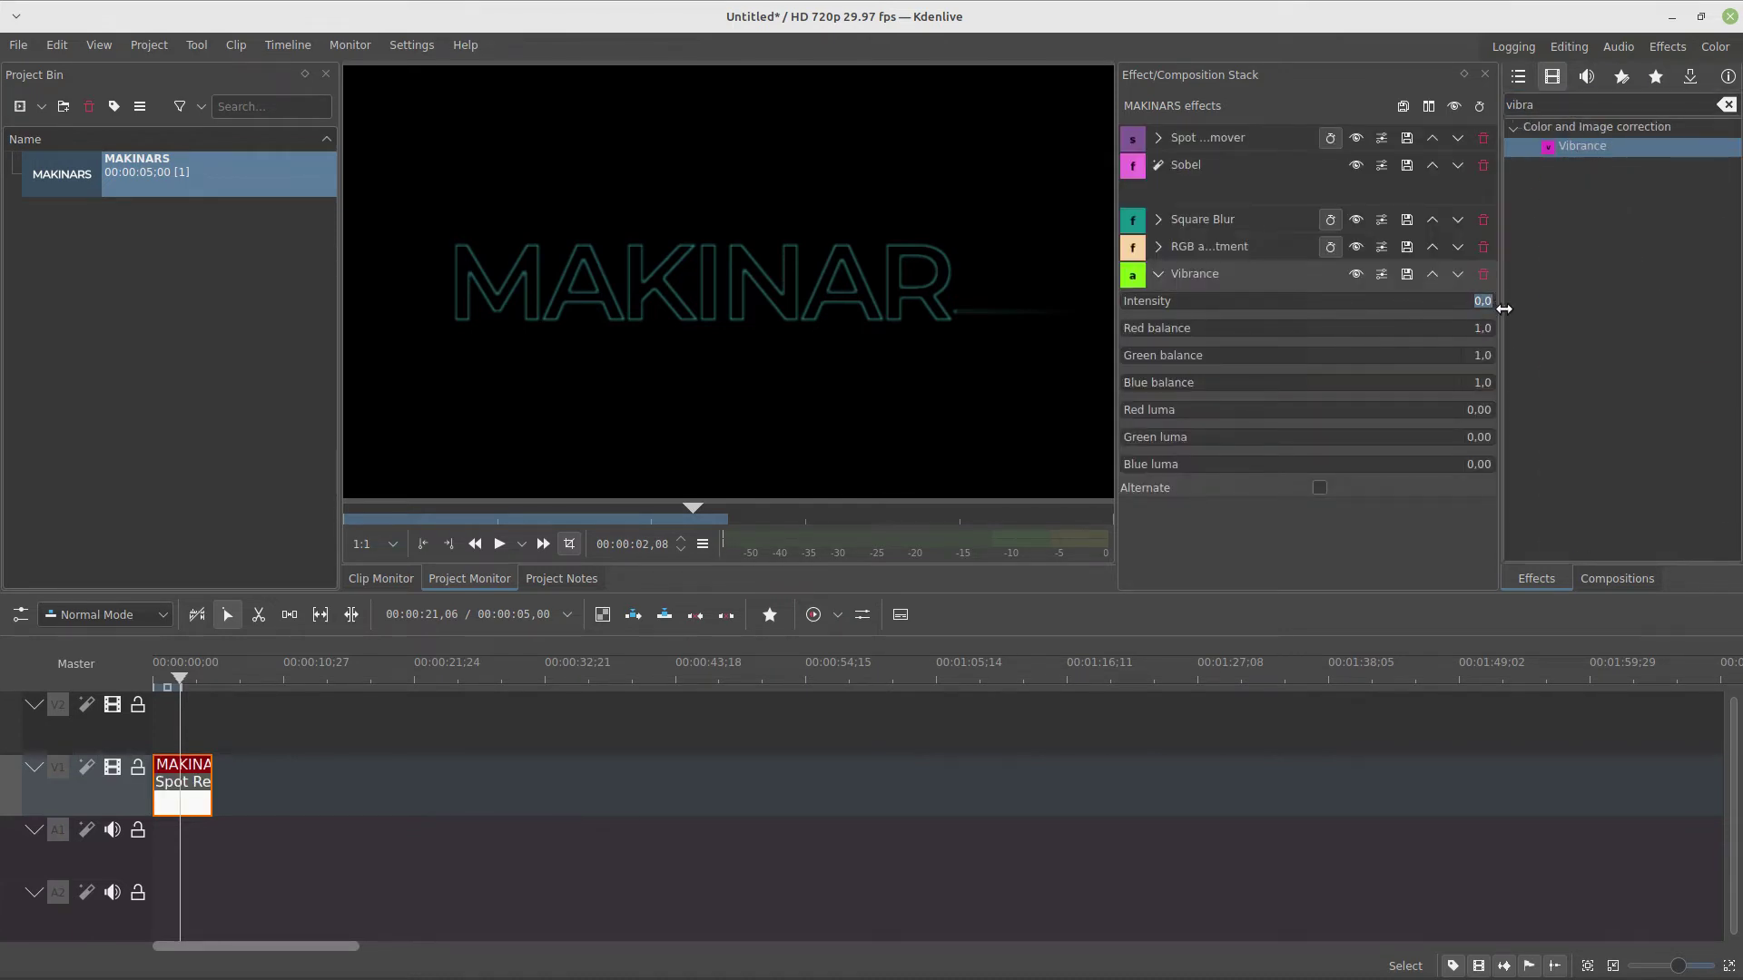
{"action": "type", "text": "2"}
{"action": "key", "text": "Return"}
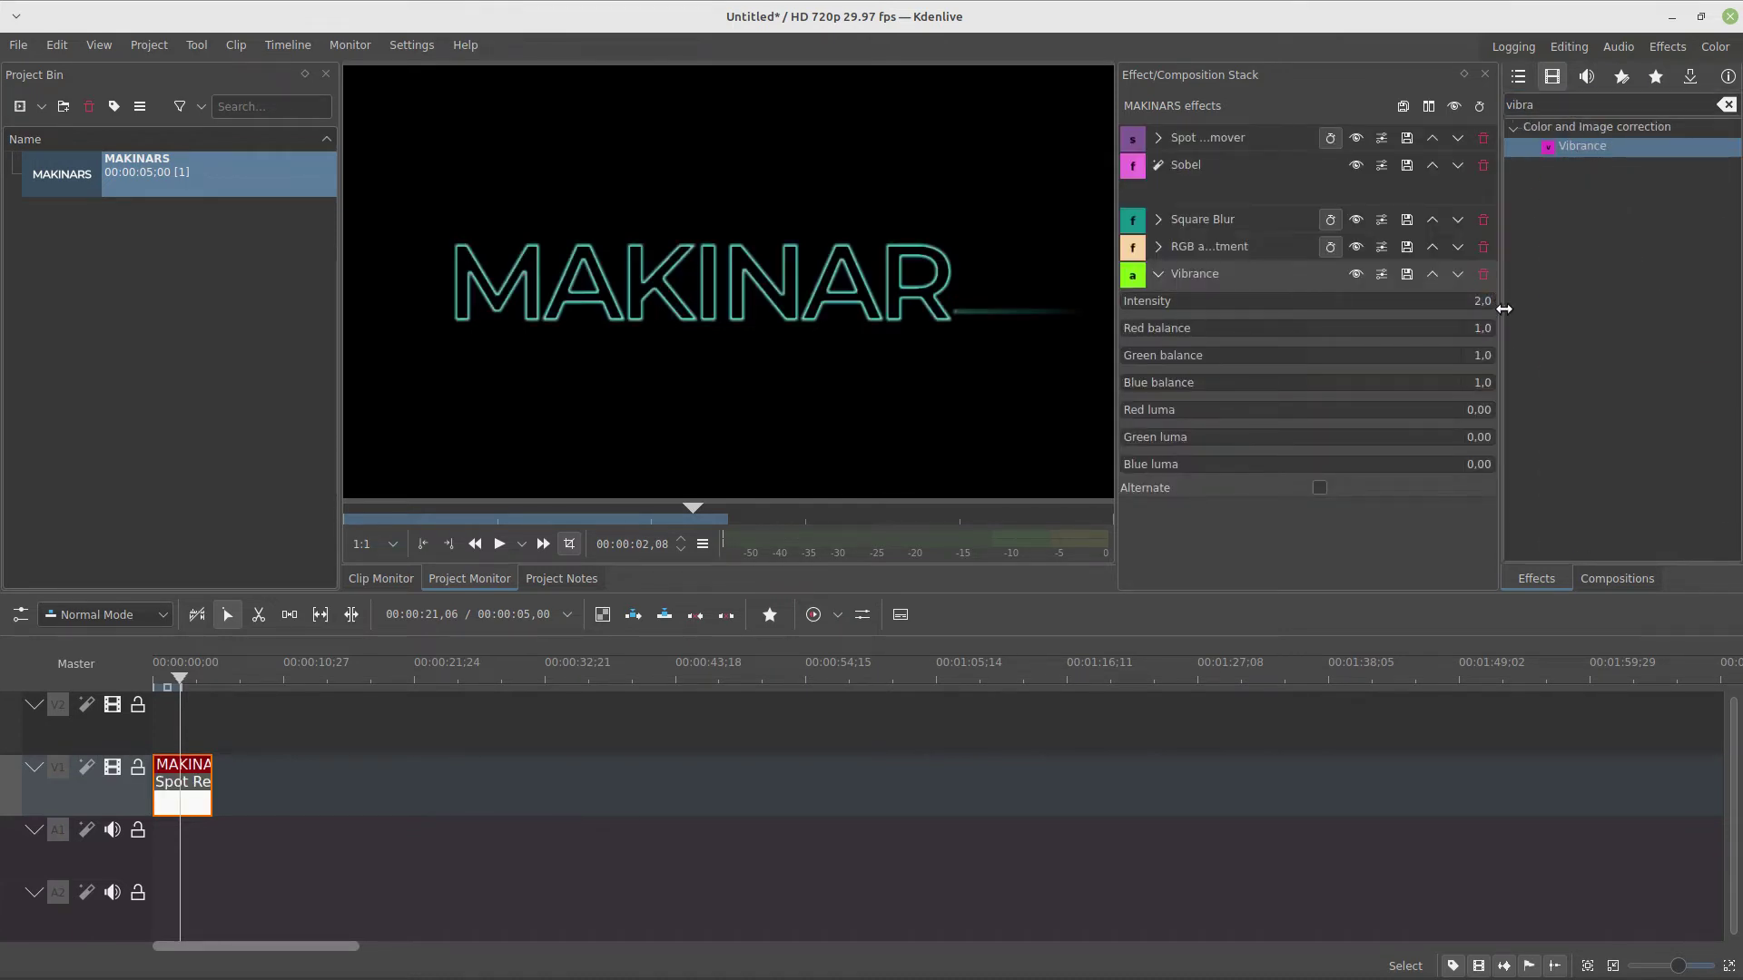
{"action": "left_click", "coordinate": [1159, 274]}
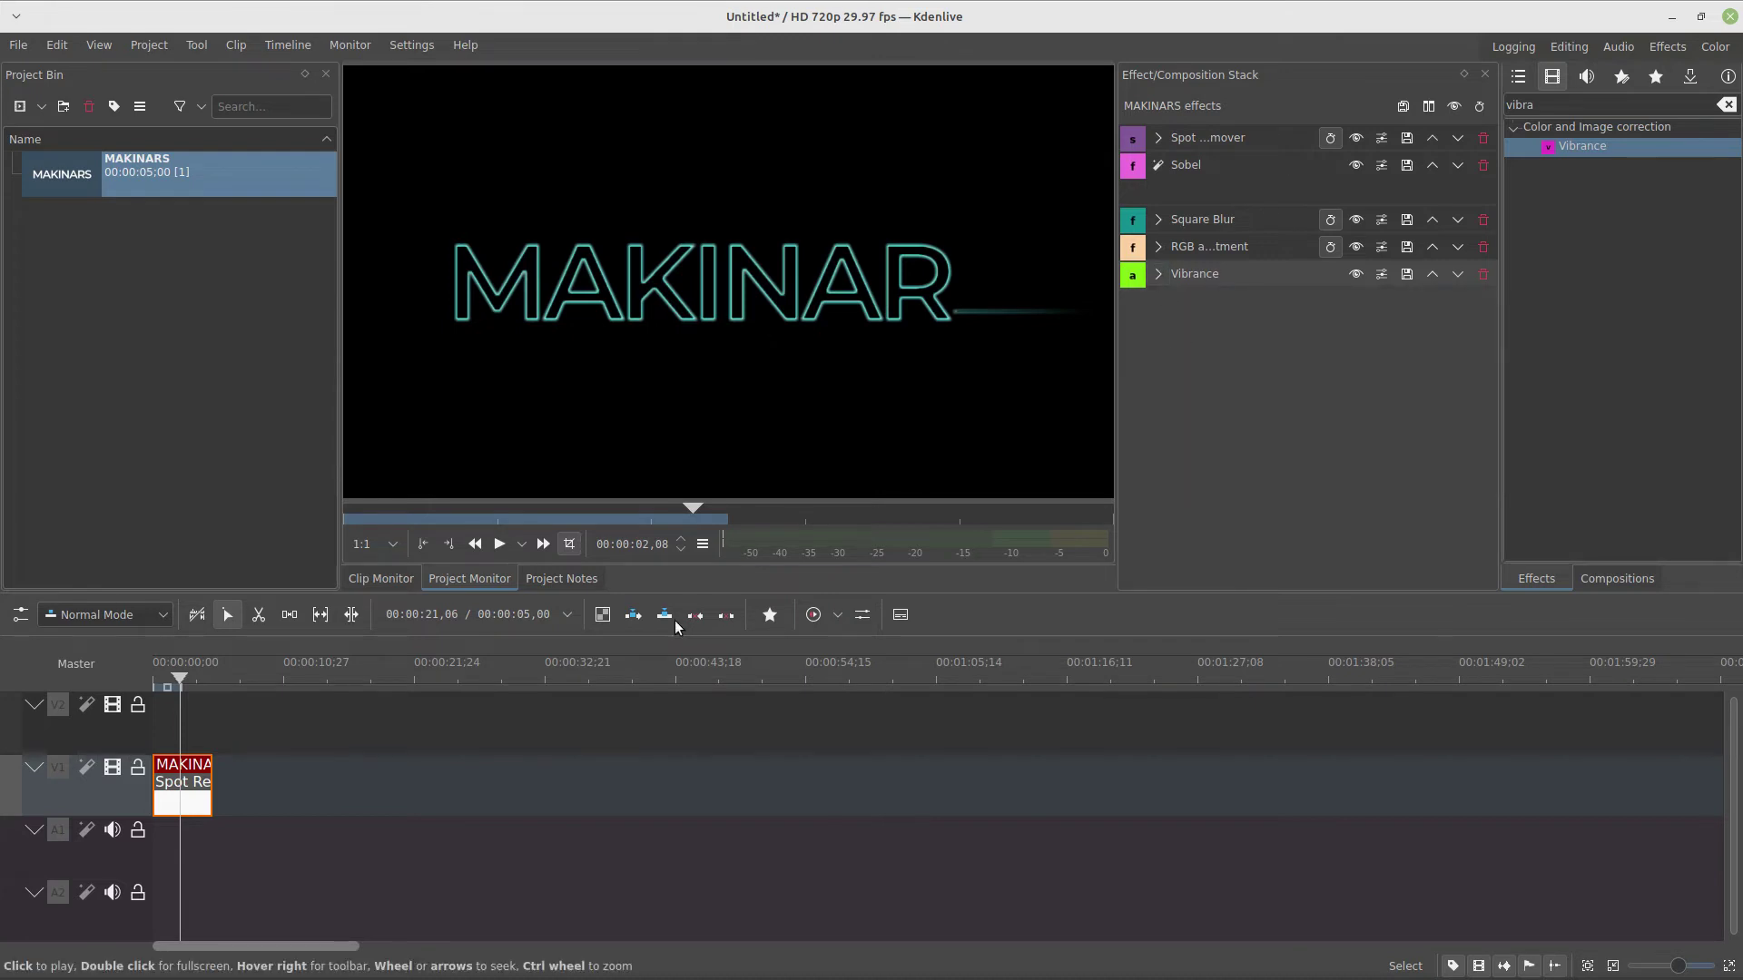
- Return the playhead to the timeline start and create a black color clip named BG
{"action": "left_click_drag", "start_coordinate": [160, 708], "coordinate": [154, 699]}
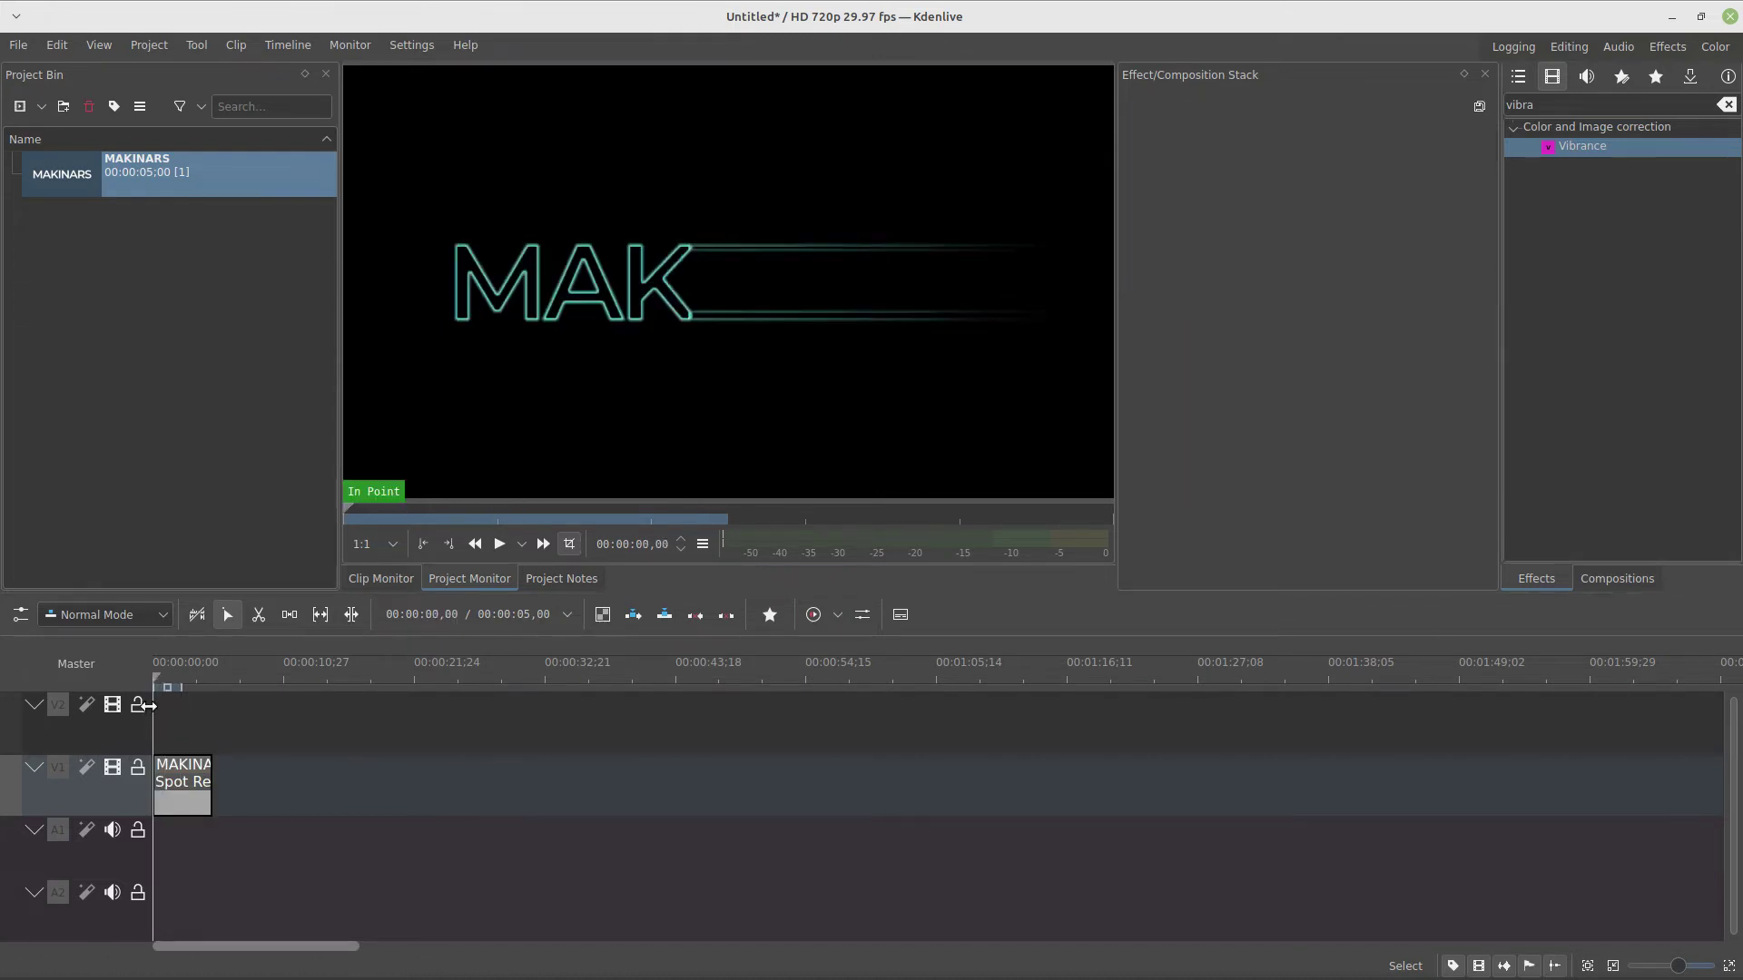
{"action": "right_click", "coordinate": [91, 362]}
{"action": "left_click", "coordinate": [156, 424]}
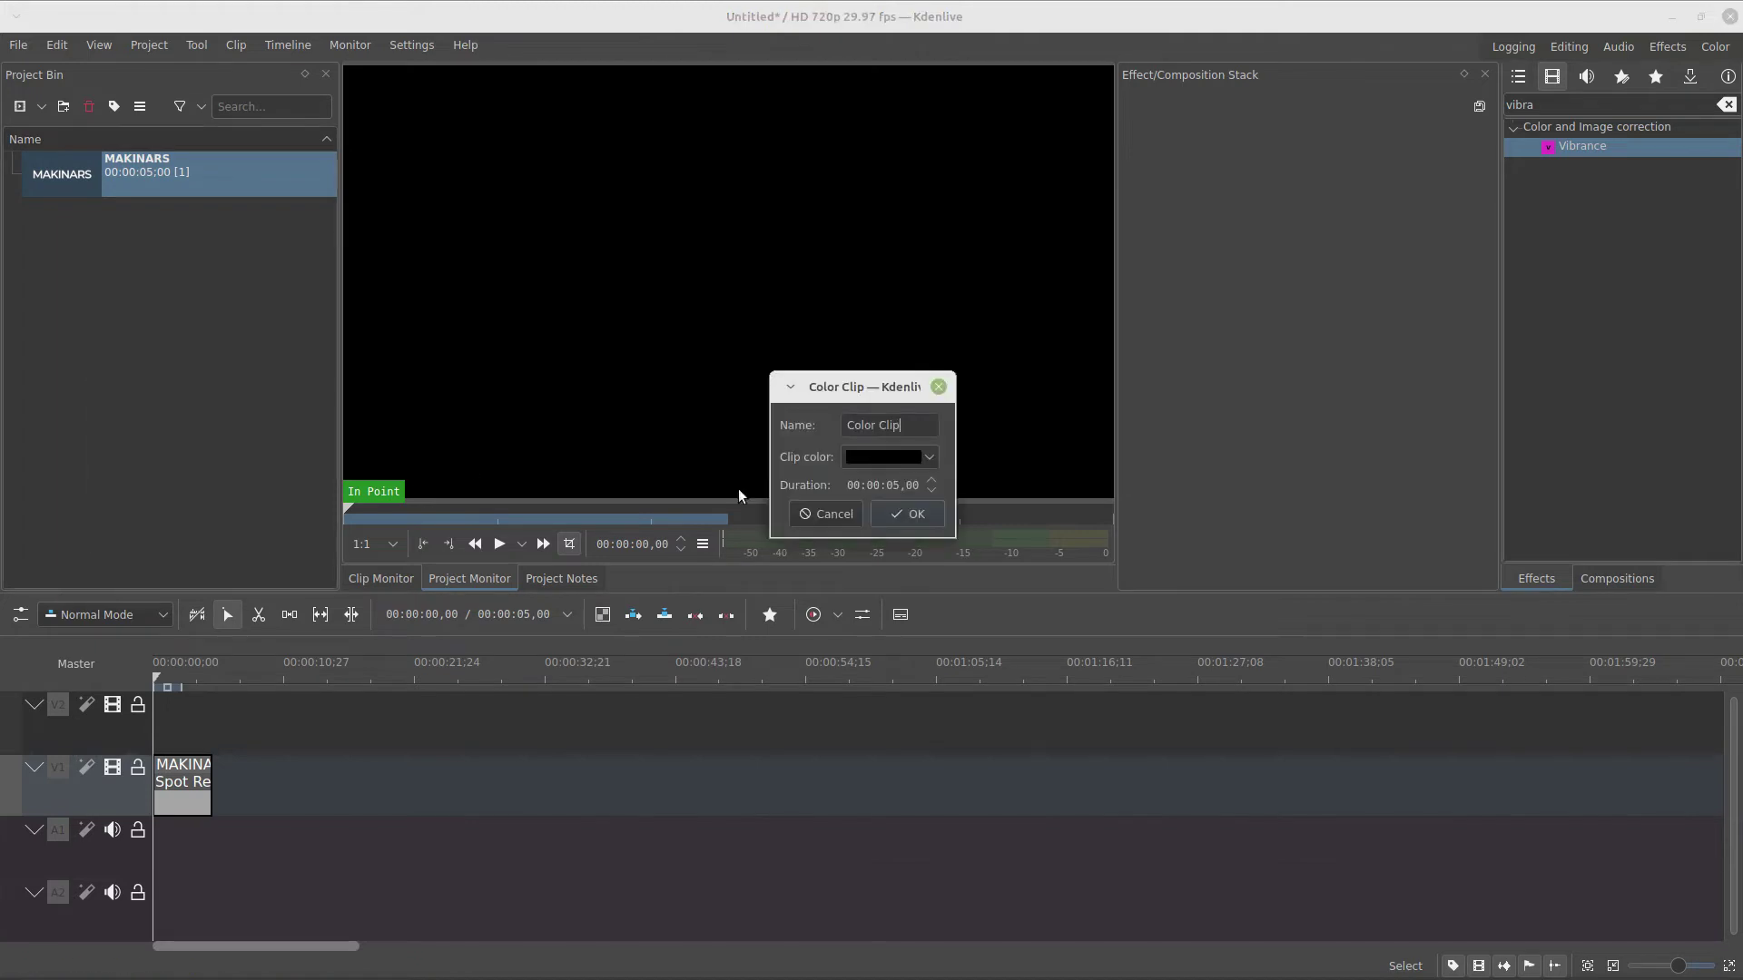
{"action": "left_click_drag", "start_coordinate": [914, 428], "coordinate": [778, 417]}
{"action": "type", "text": "BG"}
{"action": "left_click", "coordinate": [910, 514]}
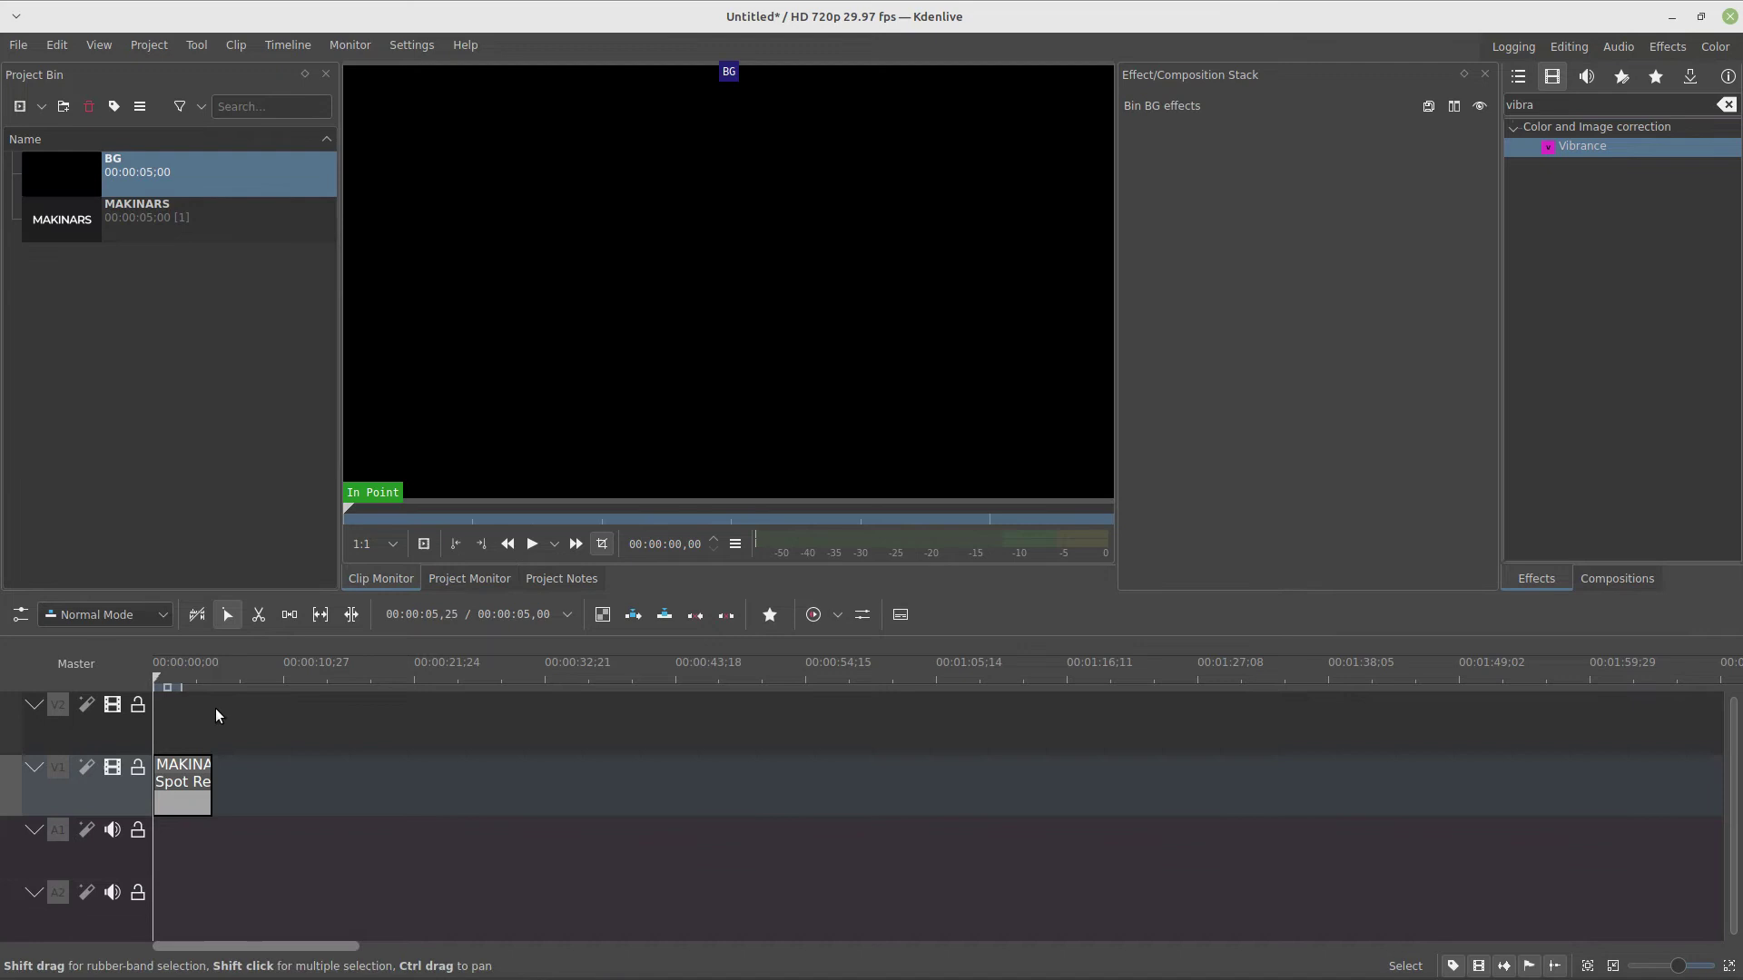
- Move the MAKINARS title up to track V2 and place the BG clip beneath it at the start of V1
{"action": "left_click_drag", "start_coordinate": [176, 765], "coordinate": [176, 702]}
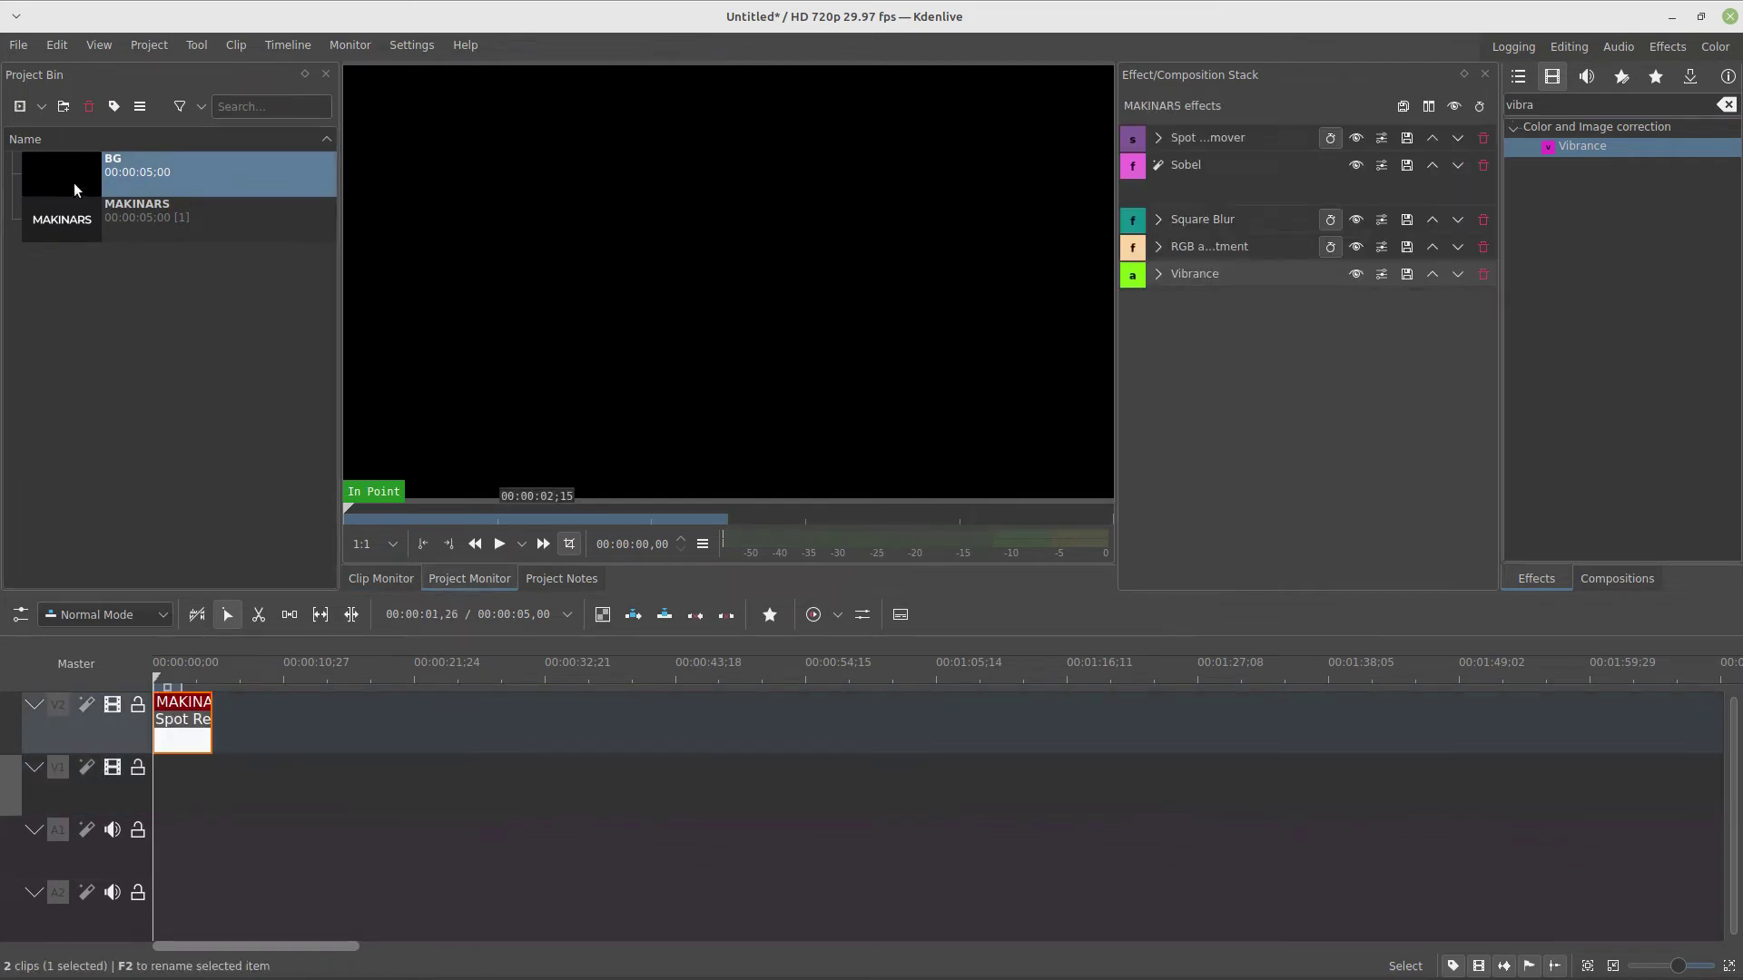
{"action": "left_click_drag", "start_coordinate": [74, 182], "coordinate": [154, 794]}
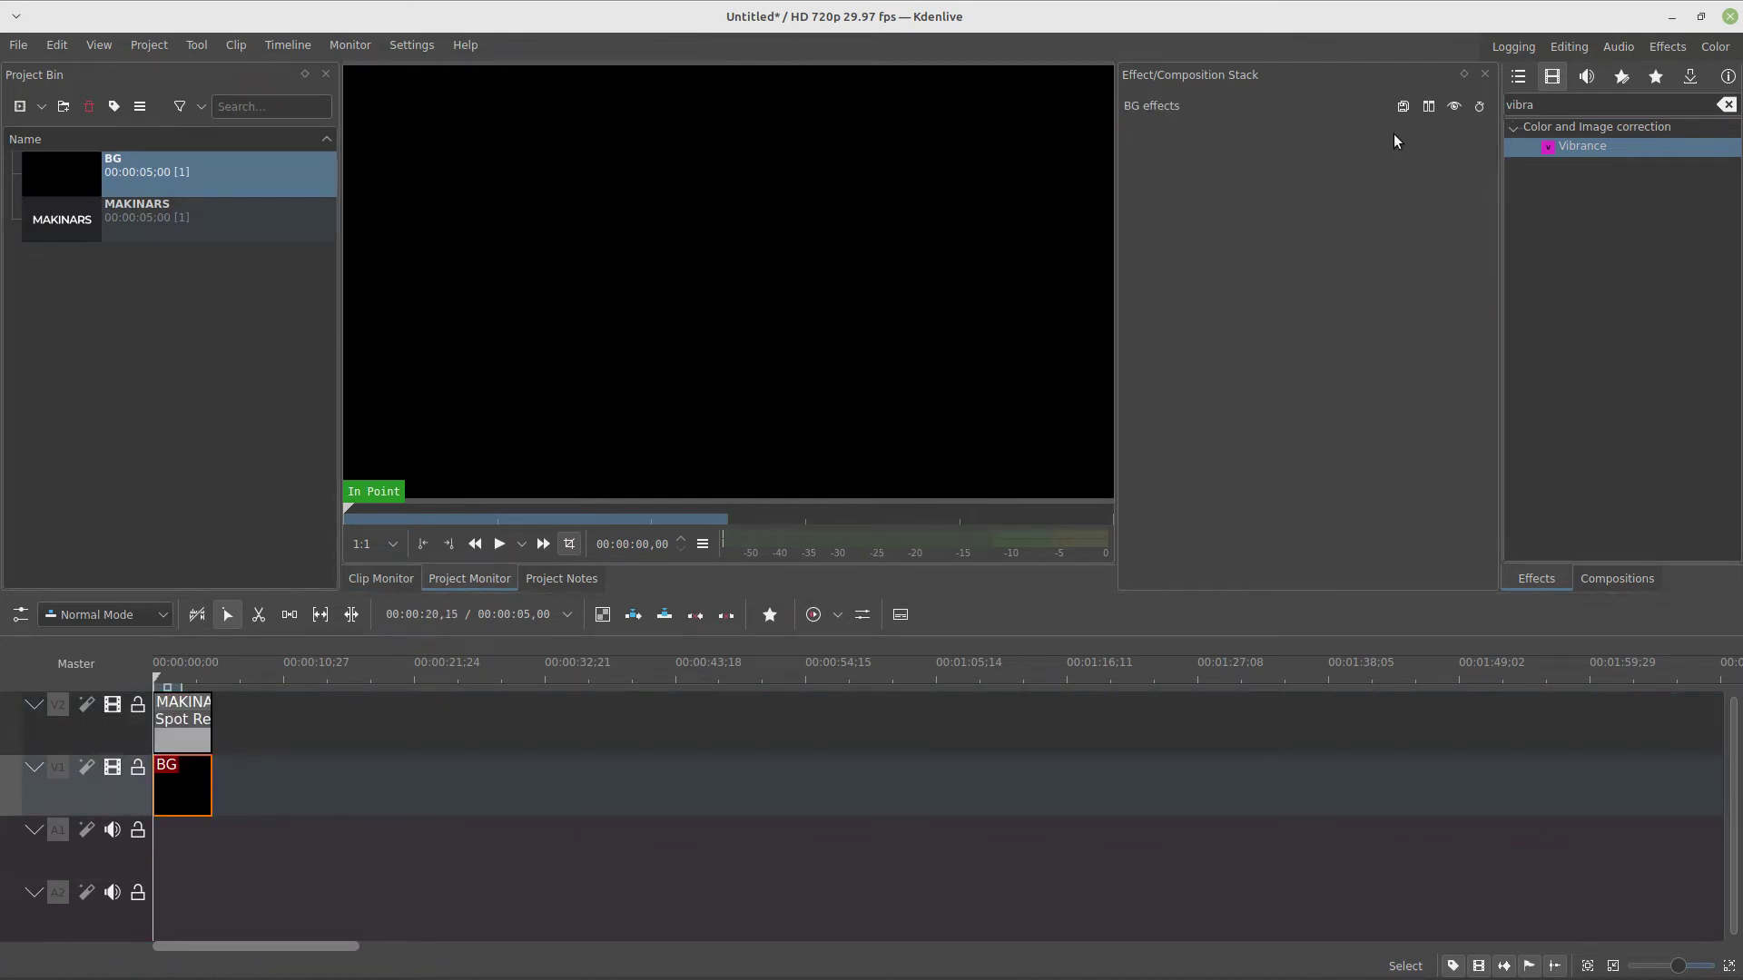
- Apply the Draw Grid effect to the BG clip with a width and height of 48
{"action": "double_click", "coordinate": [1551, 112]}
{"action": "type", "text": "draw"}
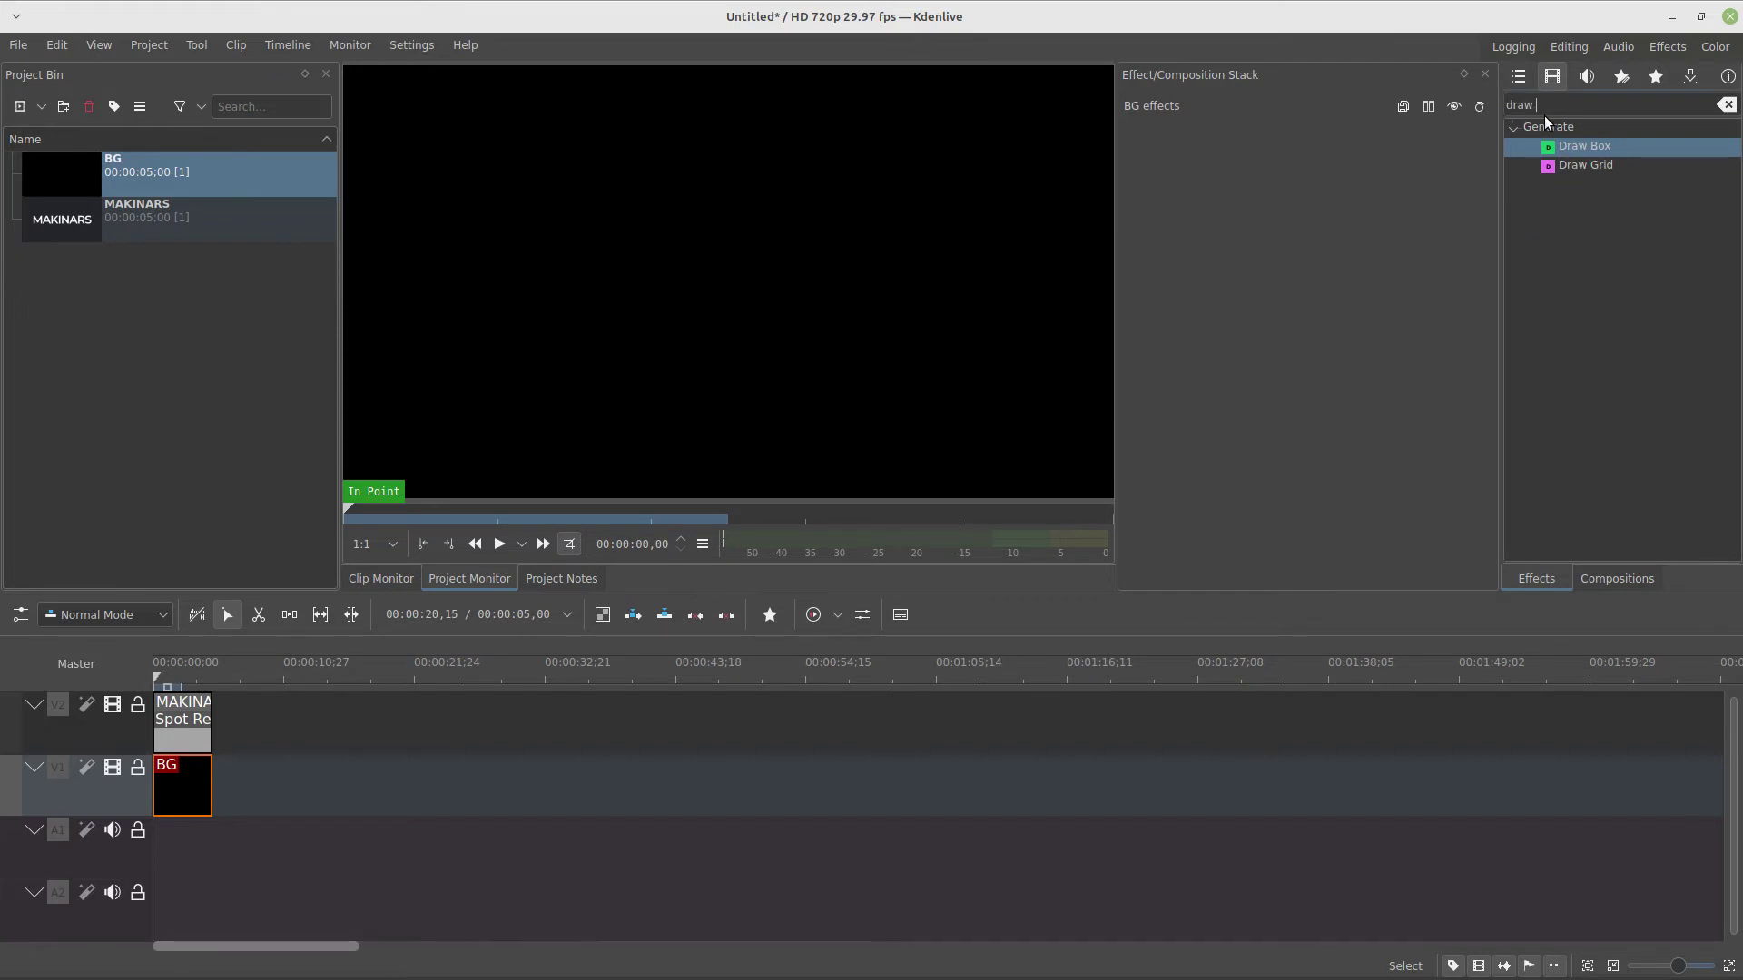
{"action": "mouse_move", "coordinate": [1579, 166]}
{"action": "left_mouse_down"}
{"action": "mouse_move", "coordinate": [336, 611]}
{"action": "mouse_move", "coordinate": [187, 785]}
{"action": "left_mouse_up"}
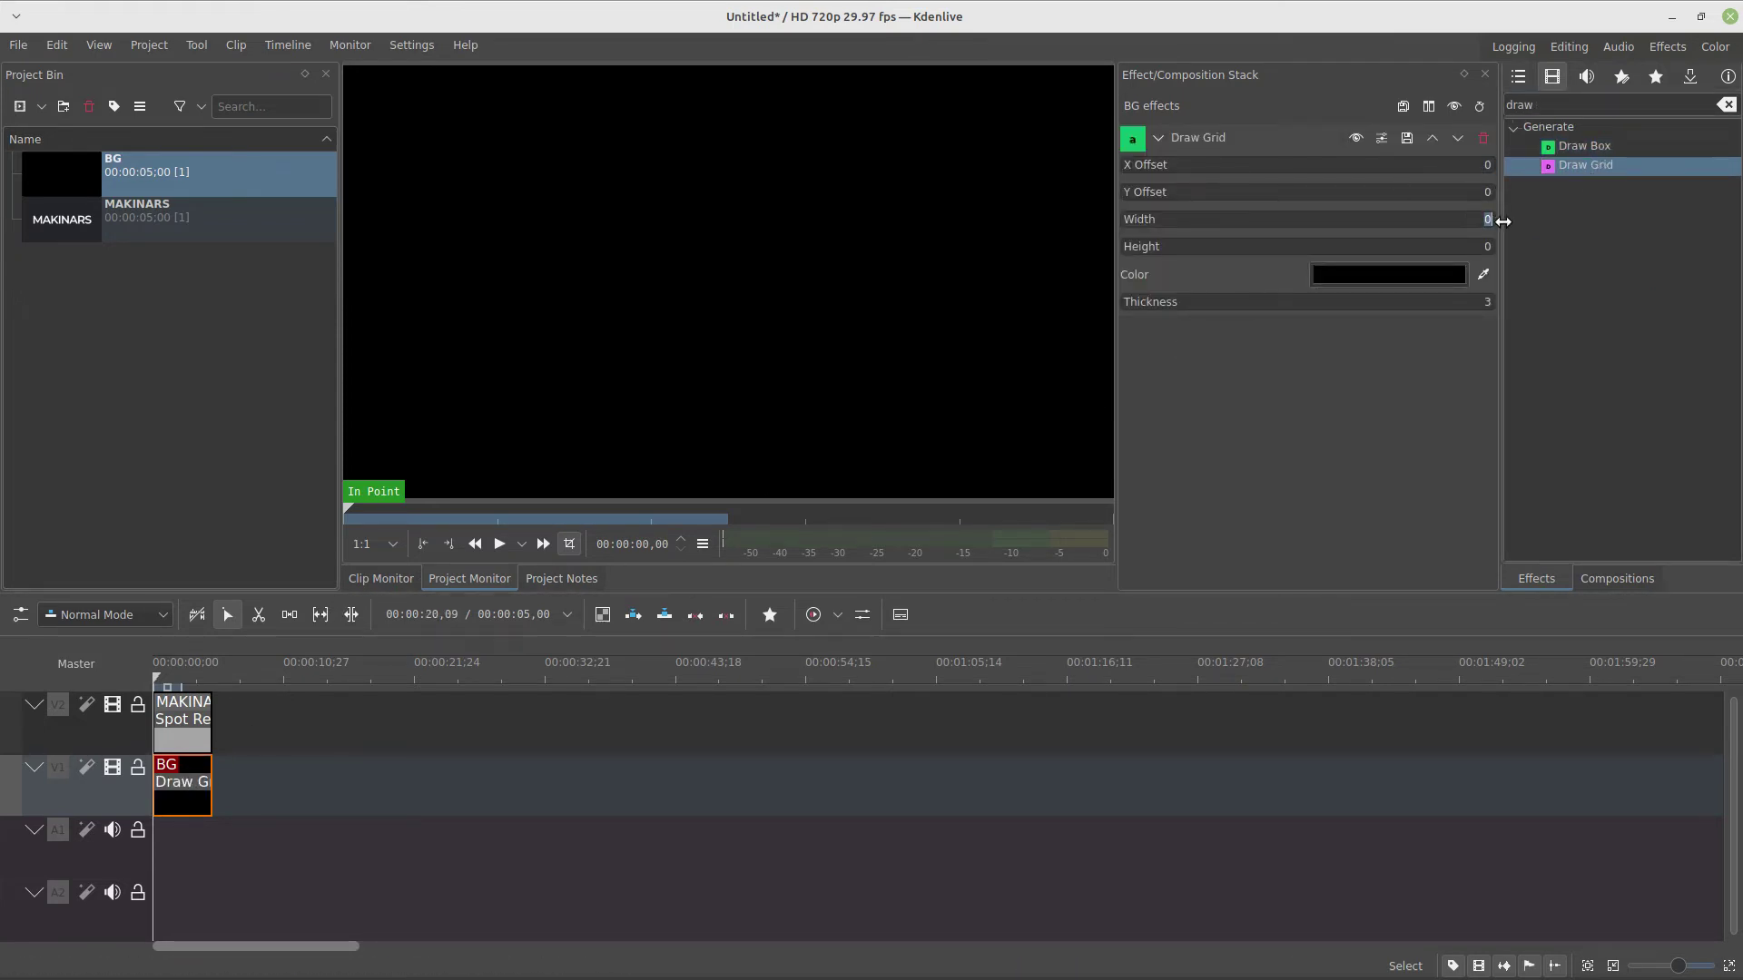
{"action": "key", "text": "Tab"}
{"action": "type", "text": "4"}
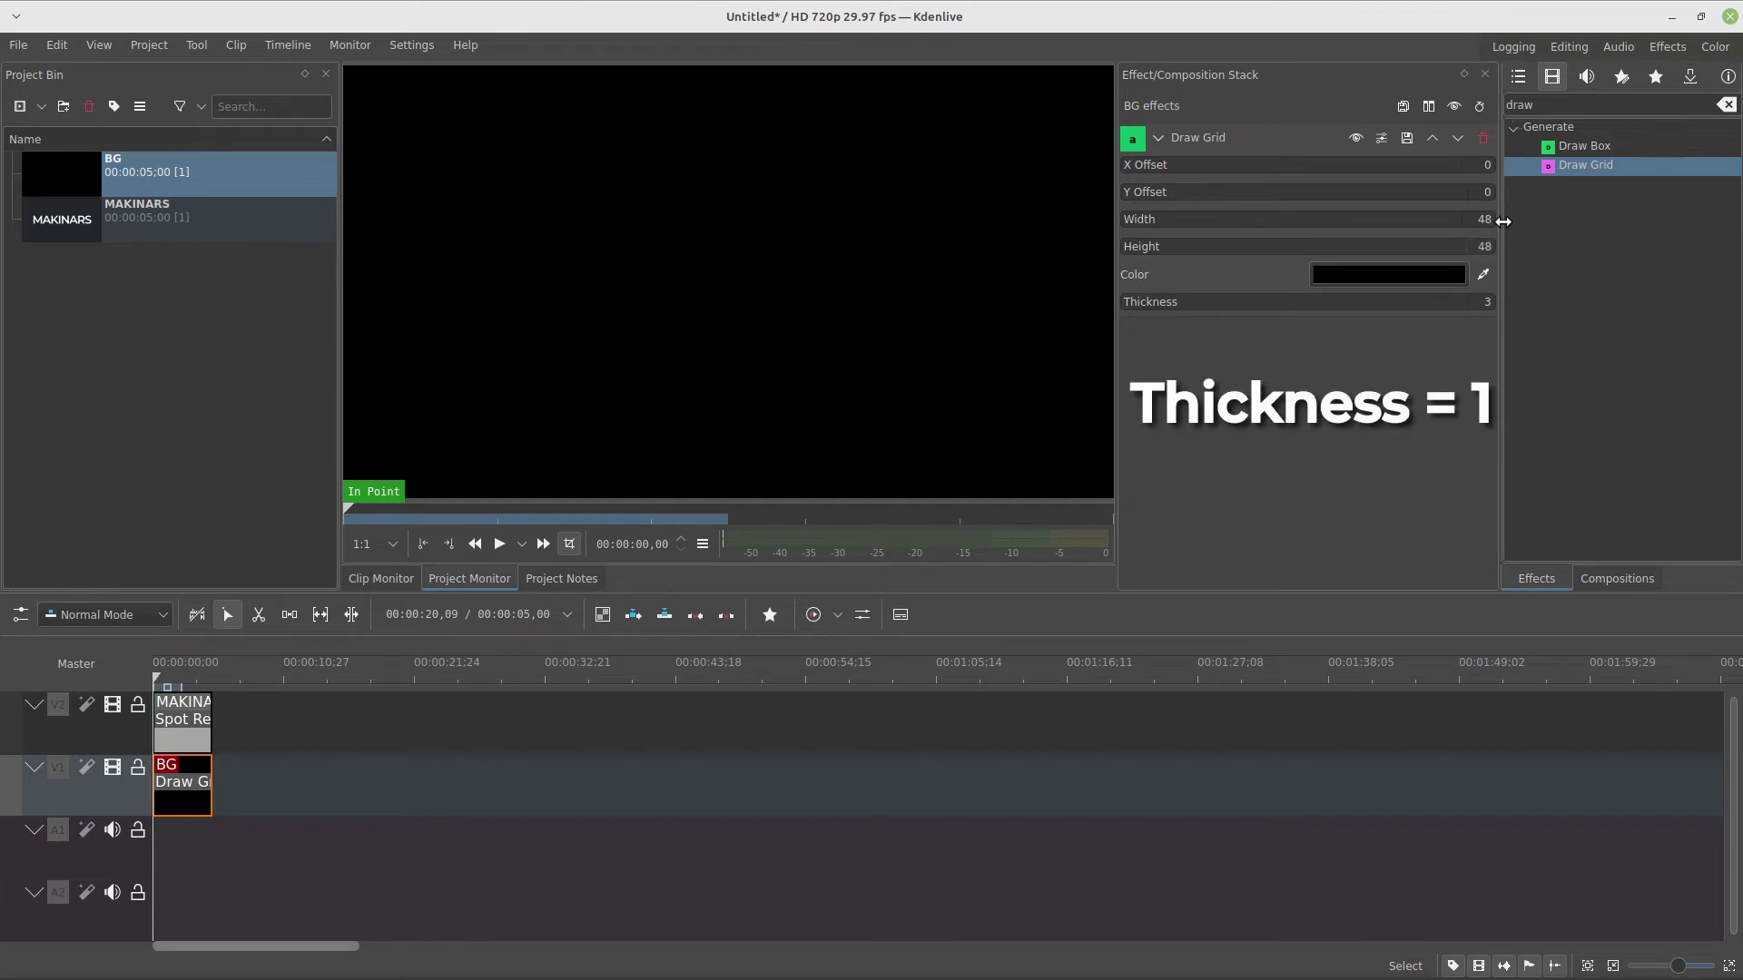
- Set the Draw Grid color to blue #3976e5
{"action": "left_click", "coordinate": [1425, 277]}
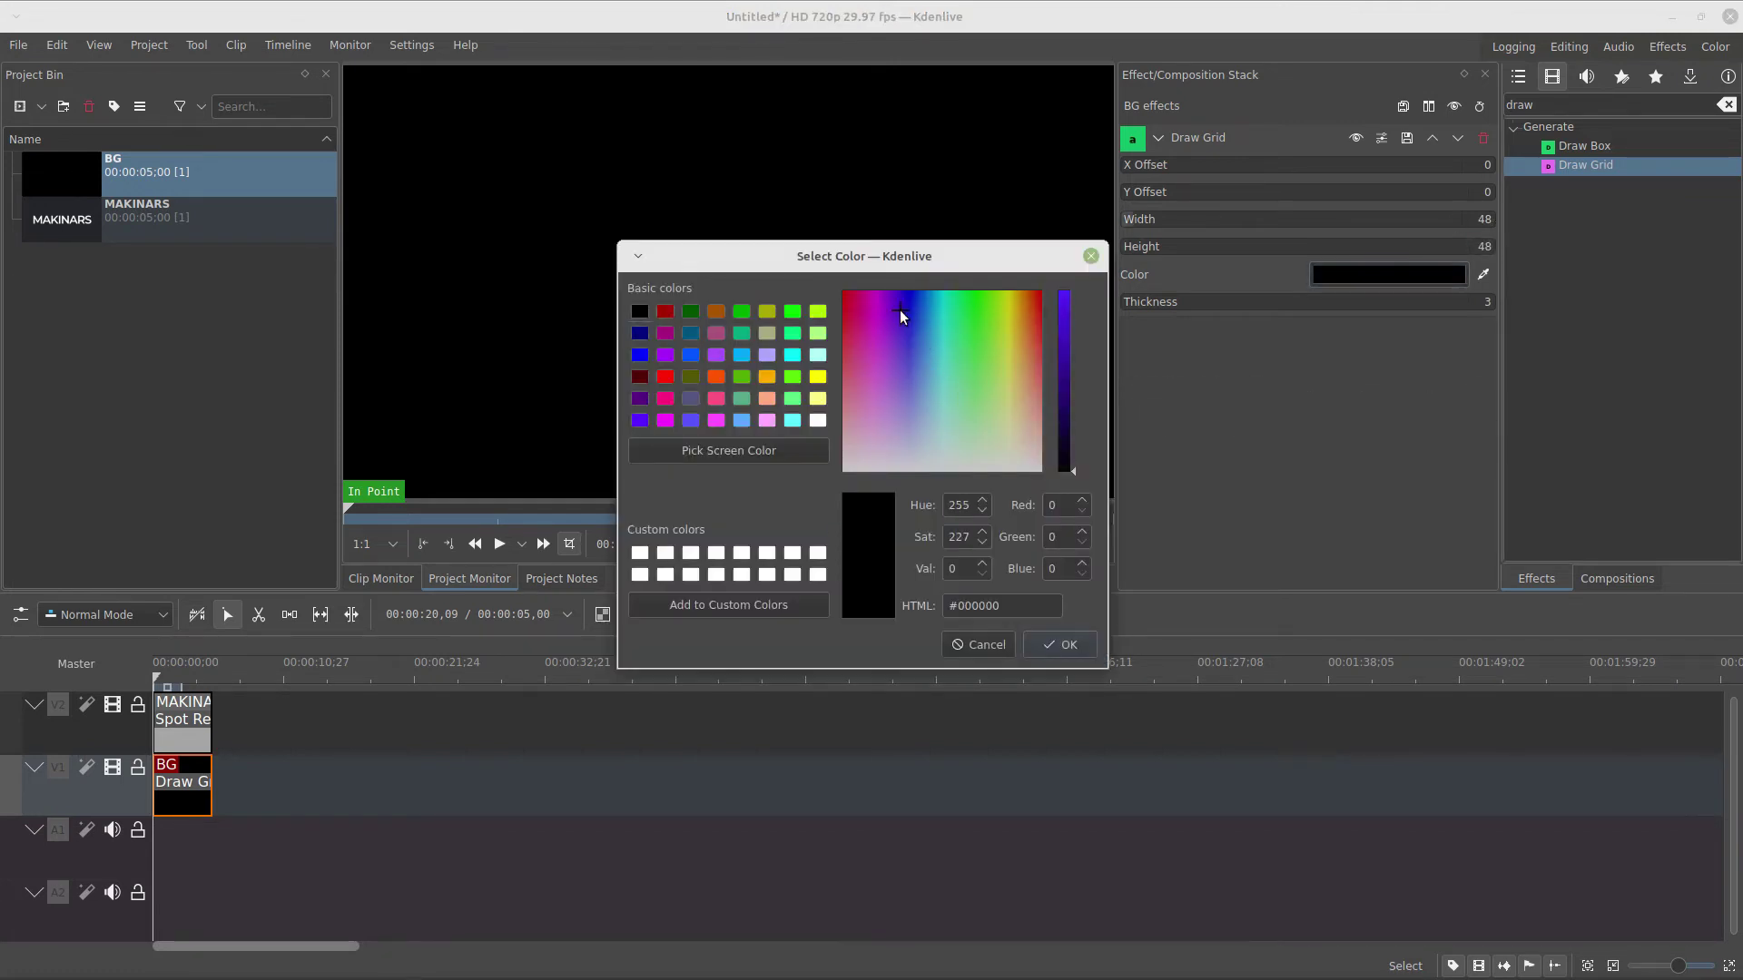
{"action": "left_click_drag", "start_coordinate": [901, 308], "coordinate": [906, 355]}
{"action": "left_click_drag", "start_coordinate": [1063, 363], "coordinate": [1063, 309]}
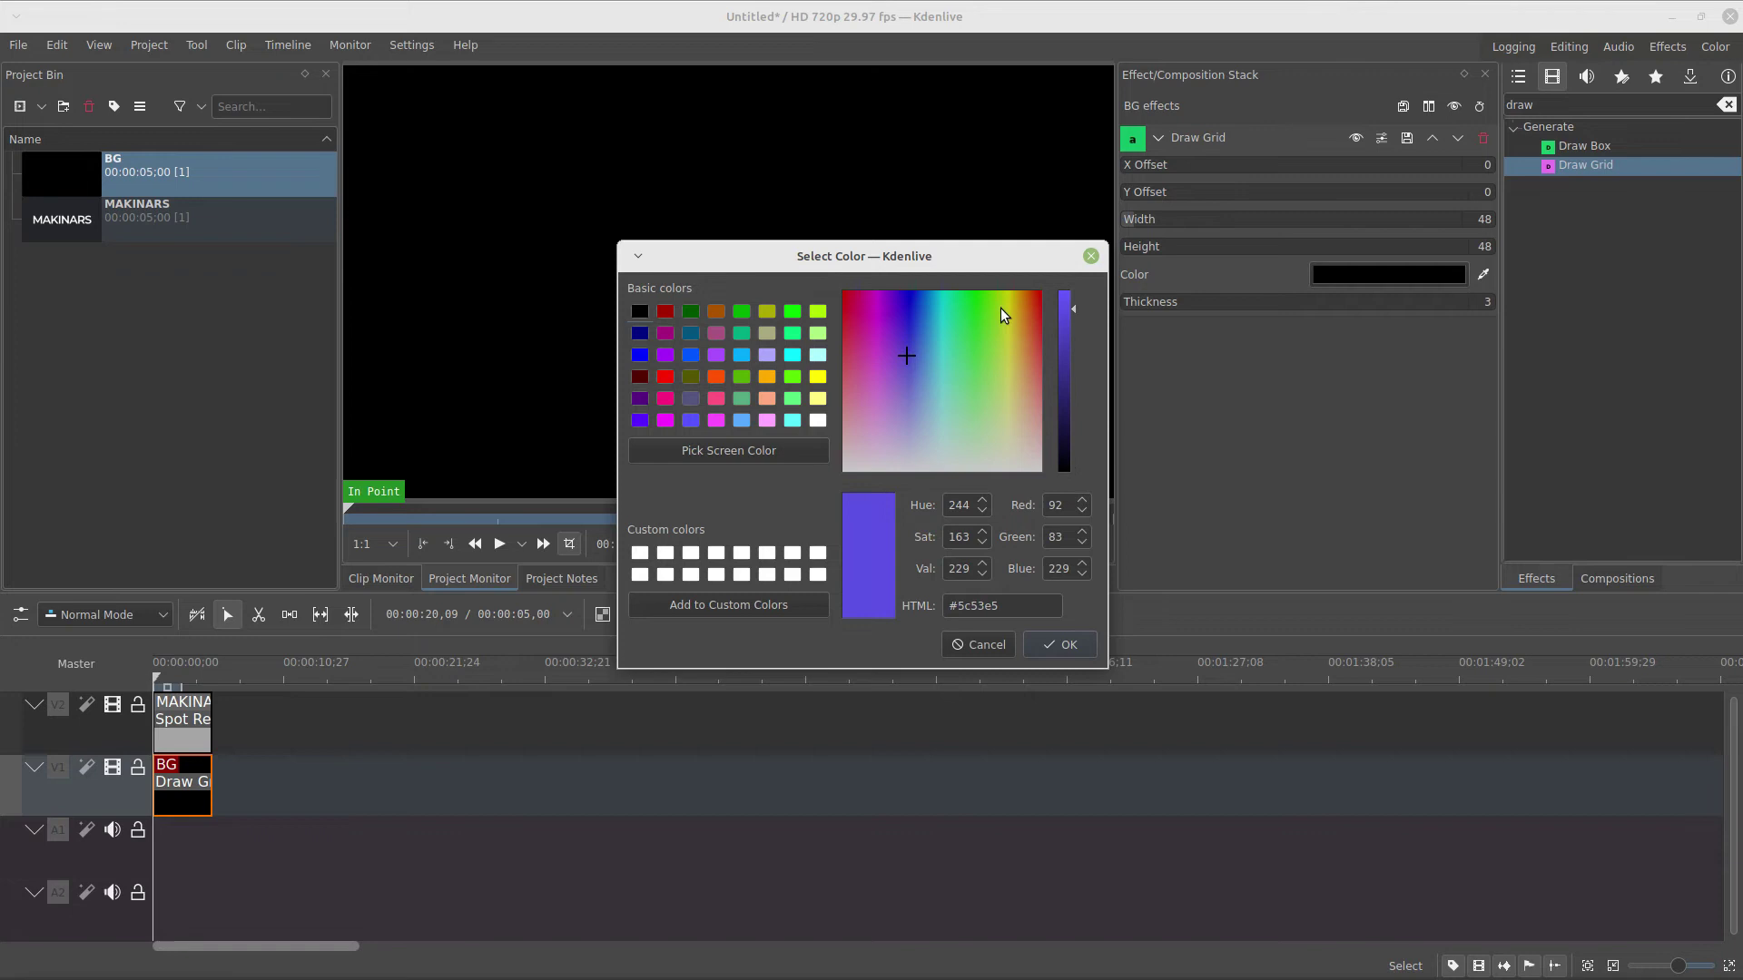
{"action": "left_click_drag", "start_coordinate": [924, 334], "coordinate": [920, 338]}
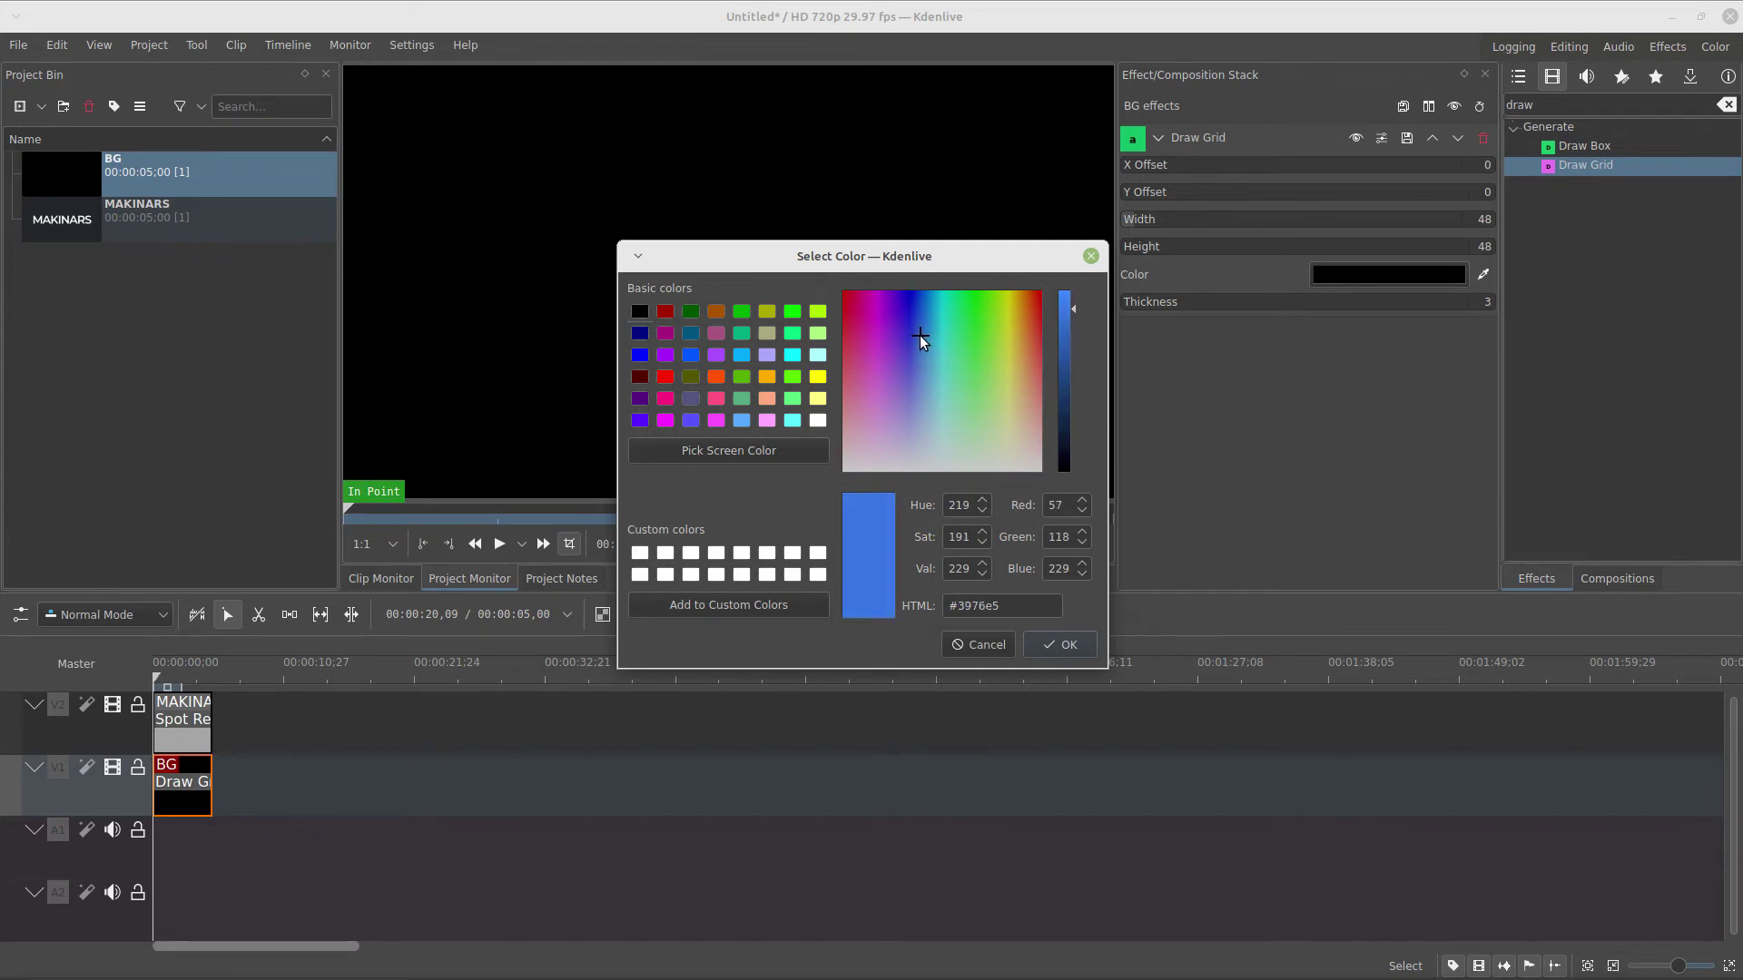
{"action": "left_click", "coordinate": [1053, 645]}
- Add the Vignette Effect to the BG clip and collapse the Draw Grid settings
{"action": "double_click", "coordinate": [1545, 108]}
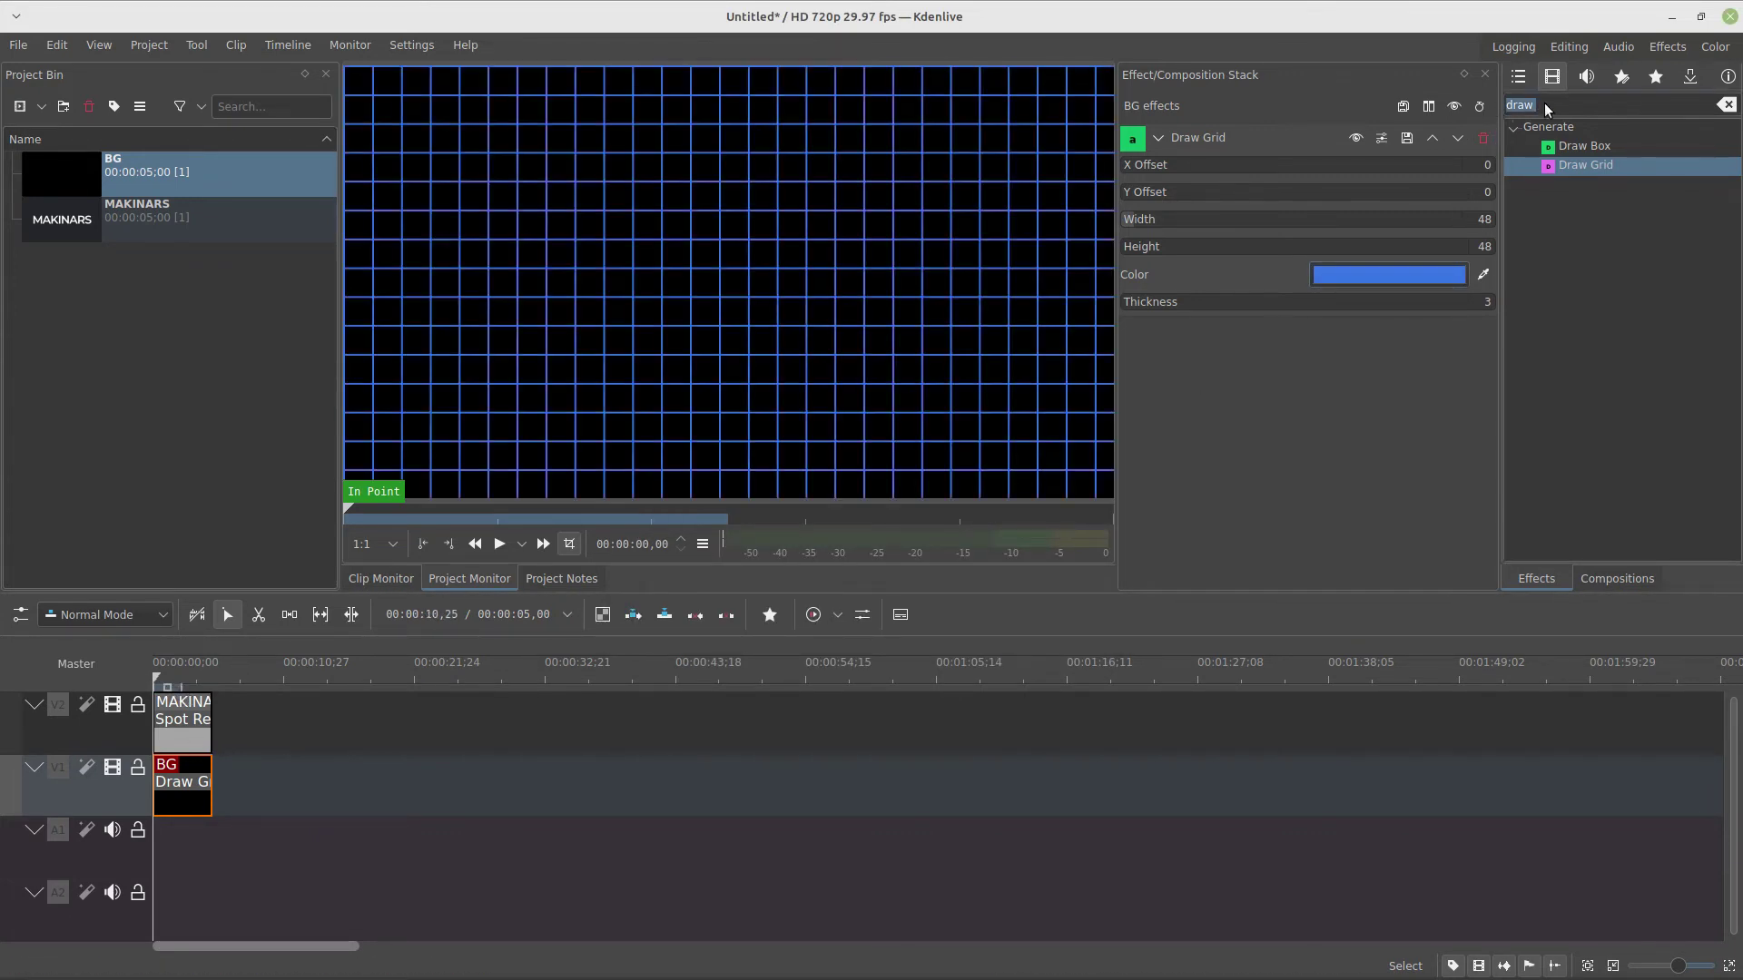
{"action": "type", "text": "vigne"}
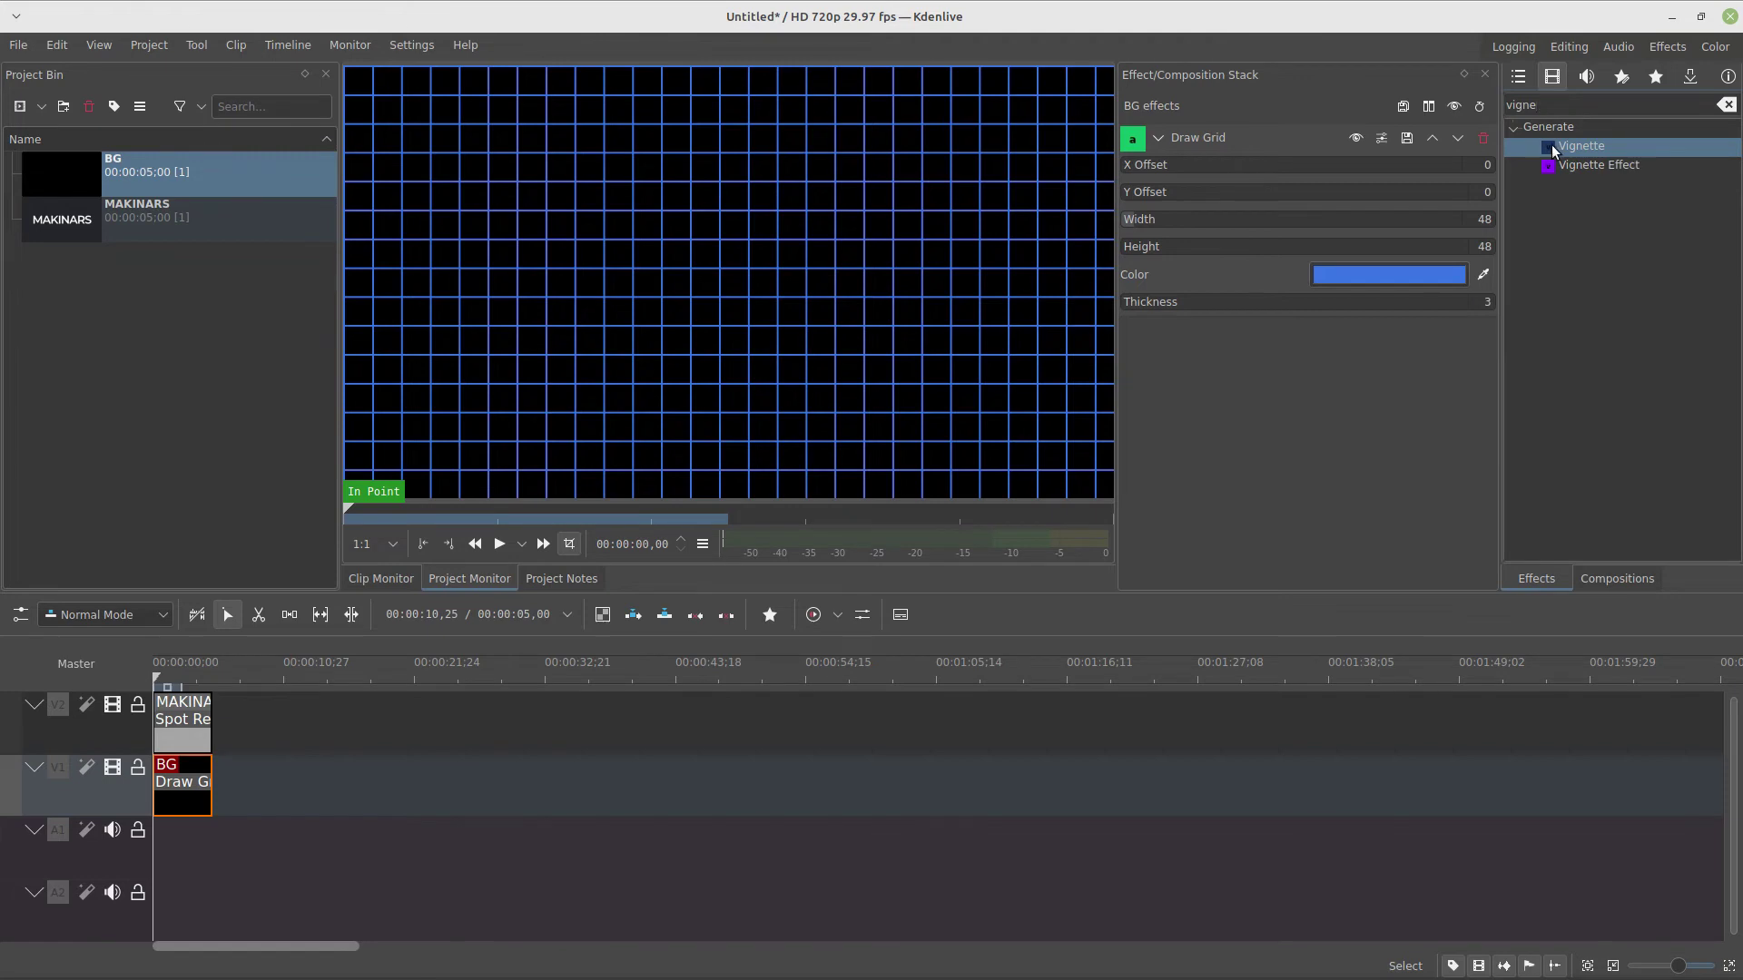
{"action": "mouse_move", "coordinate": [1587, 166]}
{"action": "left_mouse_down"}
{"action": "mouse_move", "coordinate": [1576, 432]}
{"action": "mouse_move", "coordinate": [1435, 472]}
{"action": "left_mouse_up"}
{"action": "left_click", "coordinate": [1159, 138]}
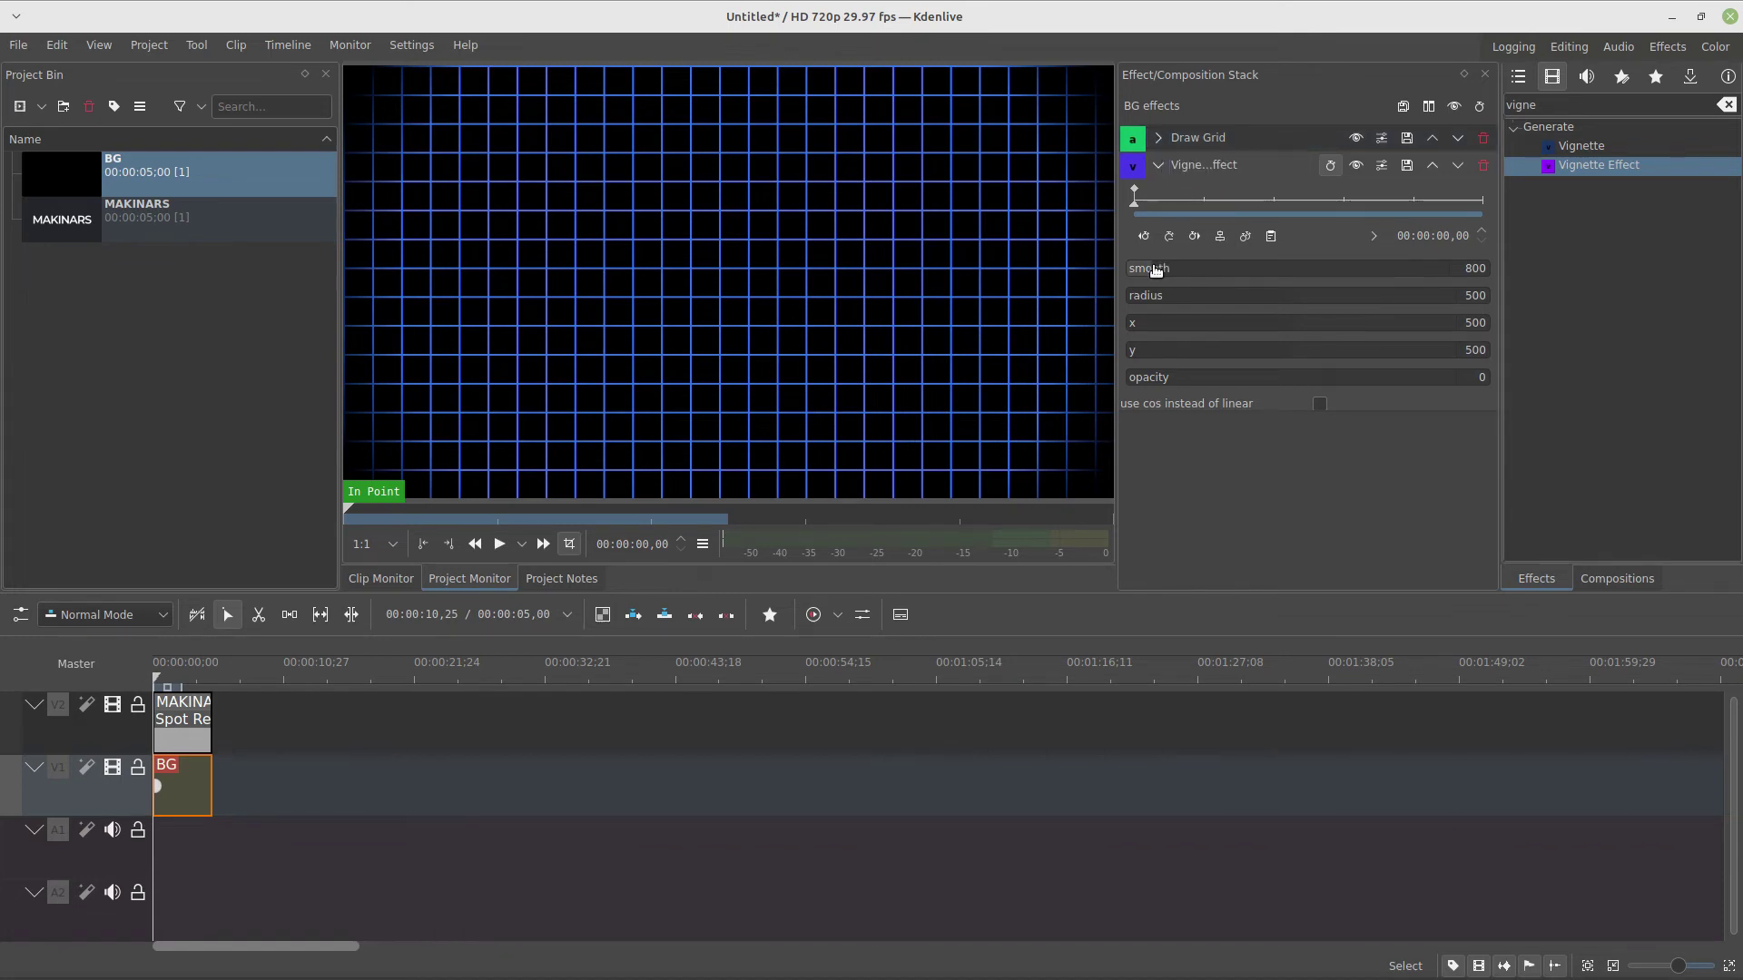
- Roughly adjust the vignette to smooth 2275, radius 409, opacity 151 and a horizontal center of about 475
{"action": "left_click_drag", "start_coordinate": [1167, 273], "coordinate": [1204, 276]}
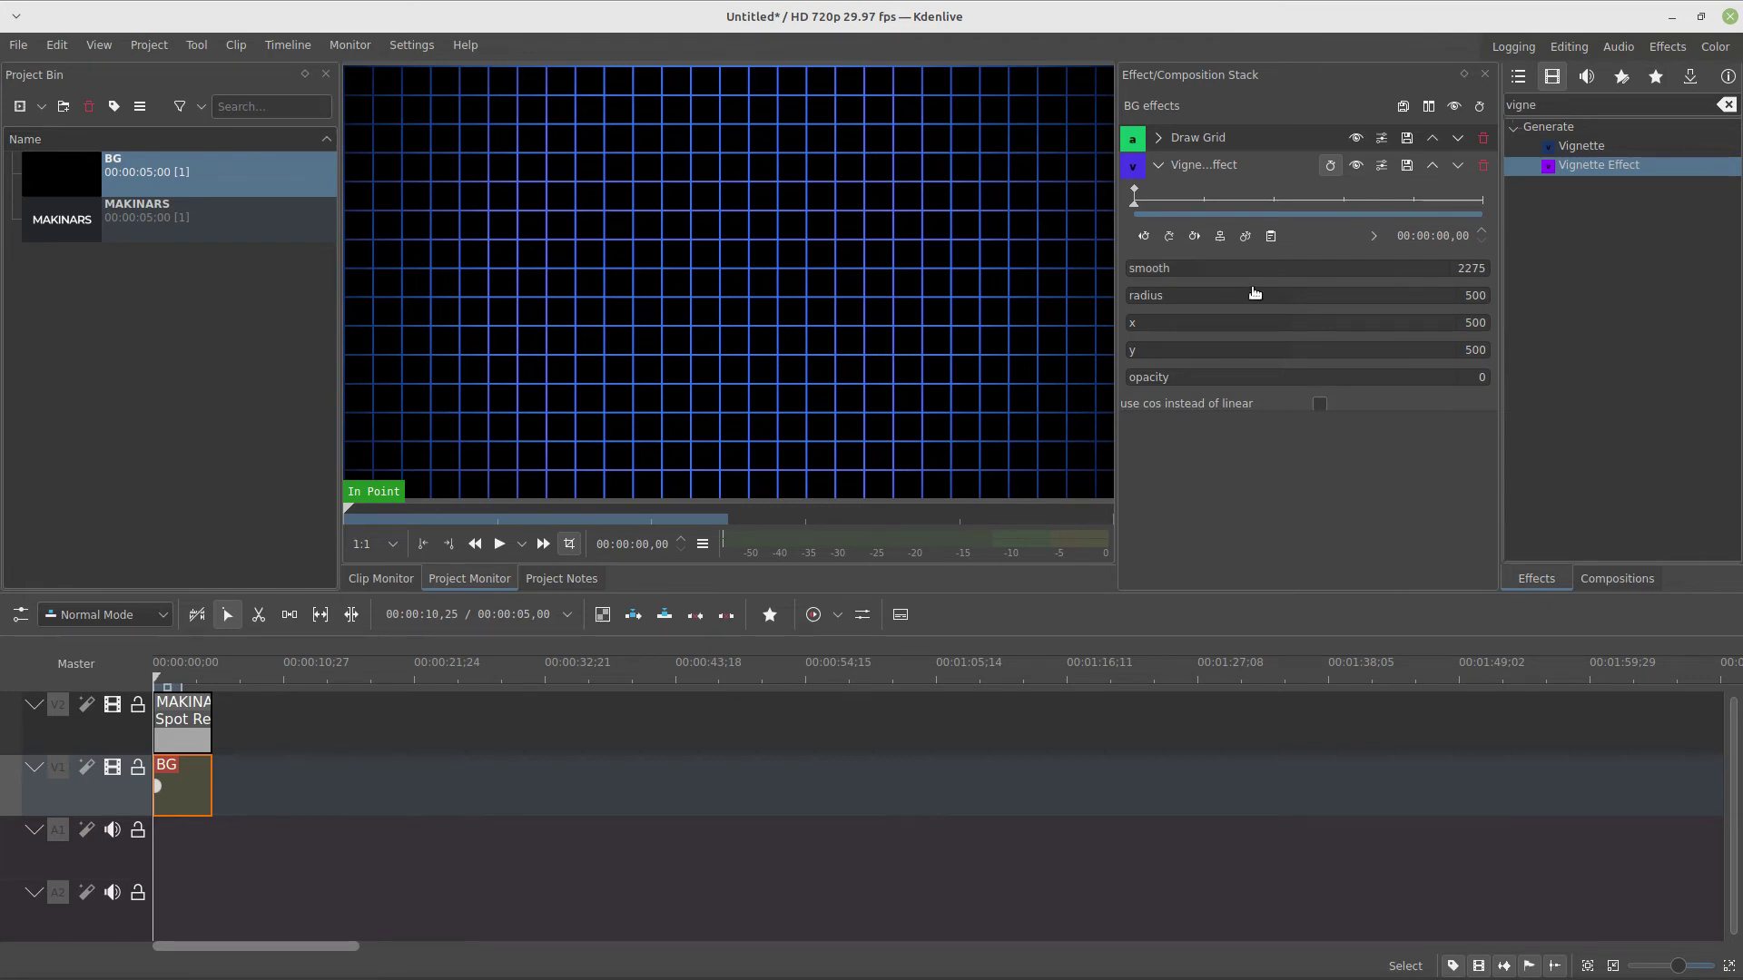
{"action": "mouse_move", "coordinate": [1253, 296]}
{"action": "left_mouse_down"}
{"action": "mouse_move", "coordinate": [1283, 298]}
{"action": "mouse_move", "coordinate": [1261, 323]}
{"action": "left_mouse_up"}
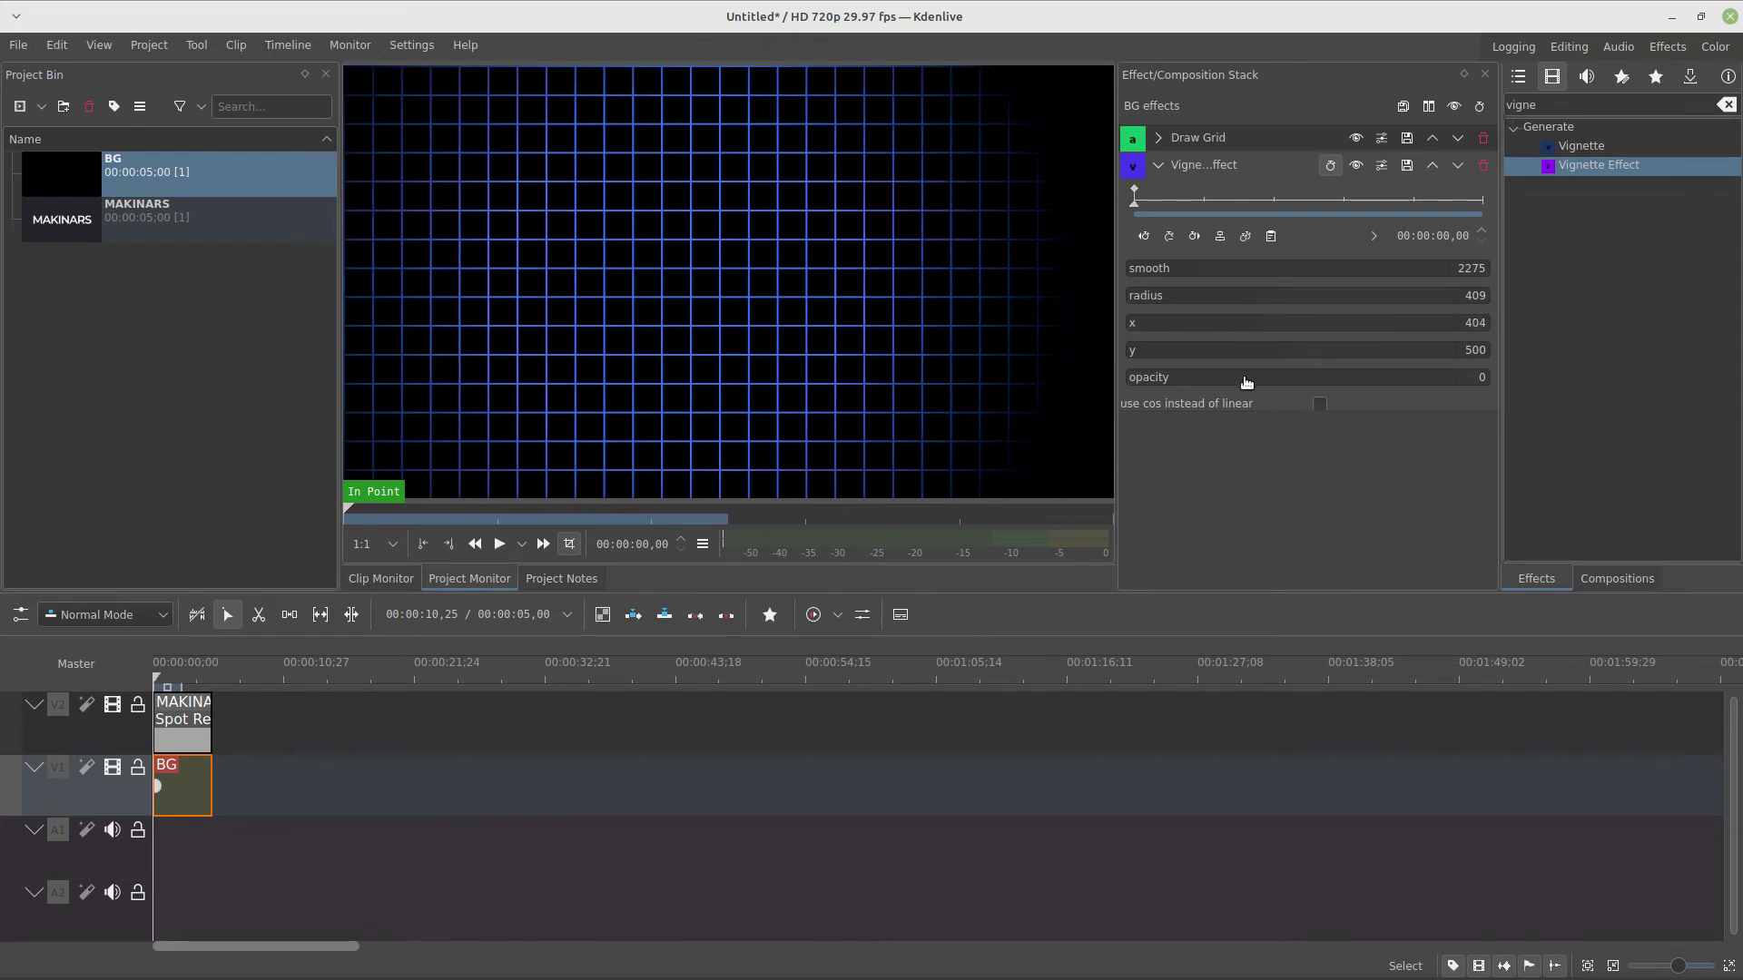
{"action": "left_click_drag", "start_coordinate": [1137, 381], "coordinate": [1178, 379]}
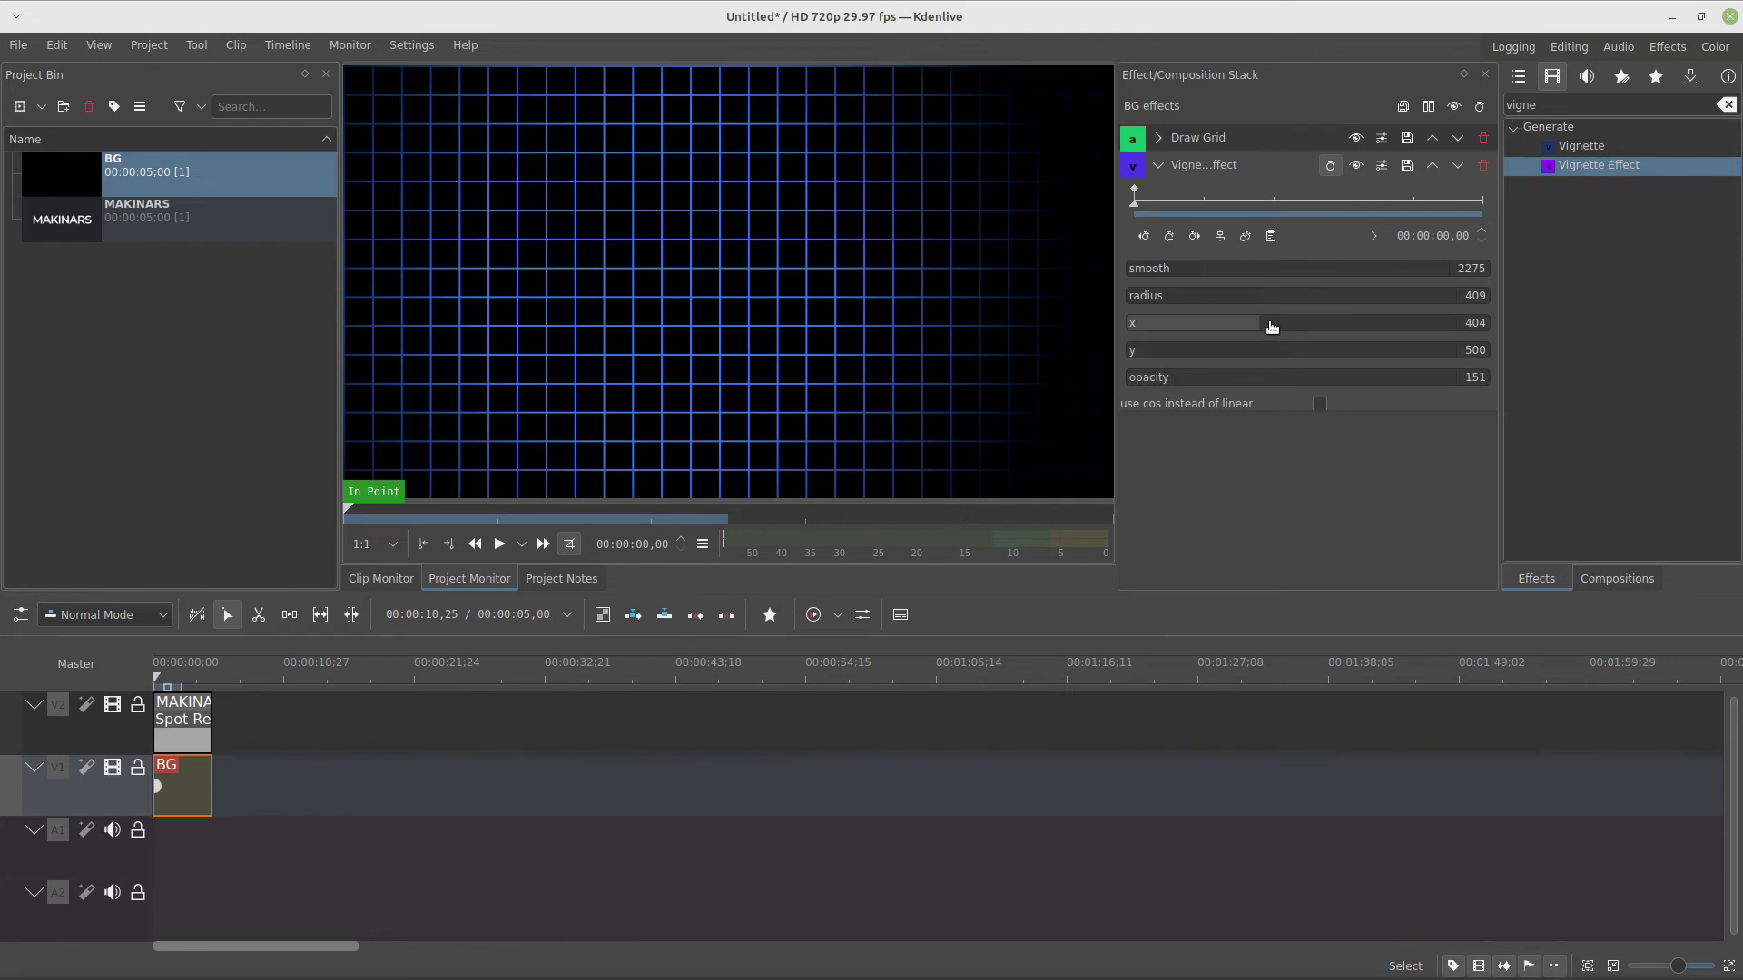
{"action": "left_click_drag", "start_coordinate": [1269, 323], "coordinate": [1282, 319]}
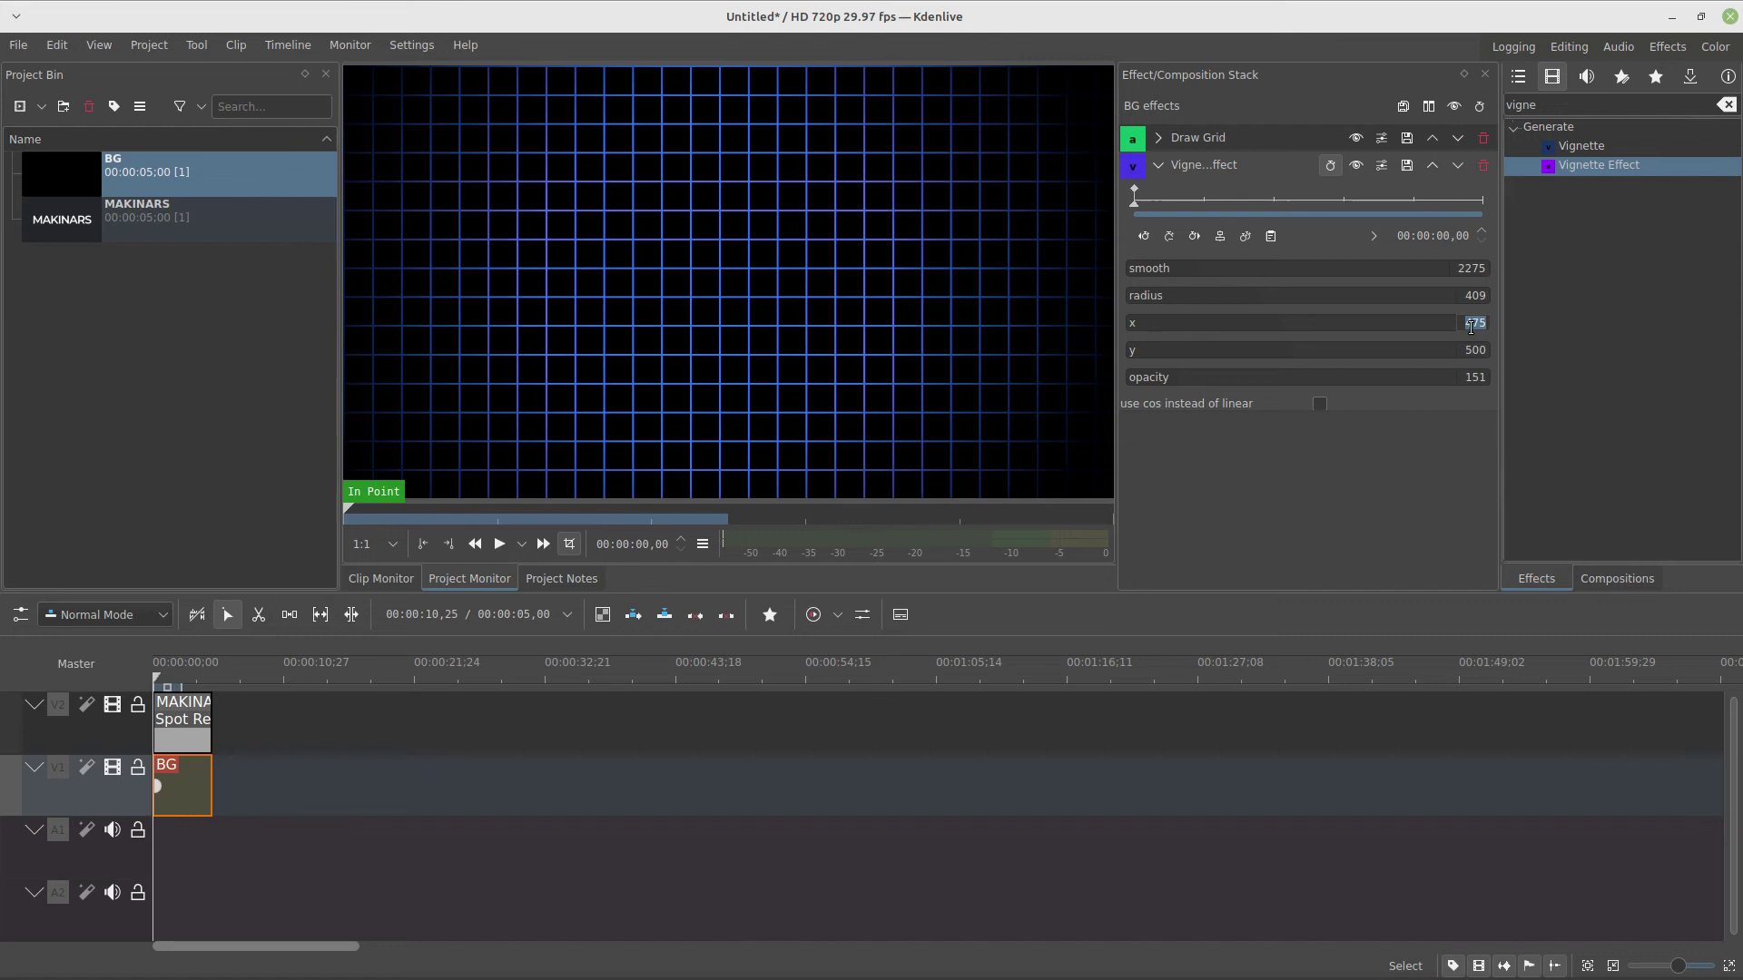
- Set the vignette to smooth 2000, radius 400, x 500 and opacity 150, and collapse its settings
{"action": "left_click", "coordinate": [1476, 377]}
{"action": "type", "text": "150"}
{"action": "key", "text": "Return"}
{"action": "left_click", "coordinate": [1478, 268]}
{"action": "type", "text": "2000"}
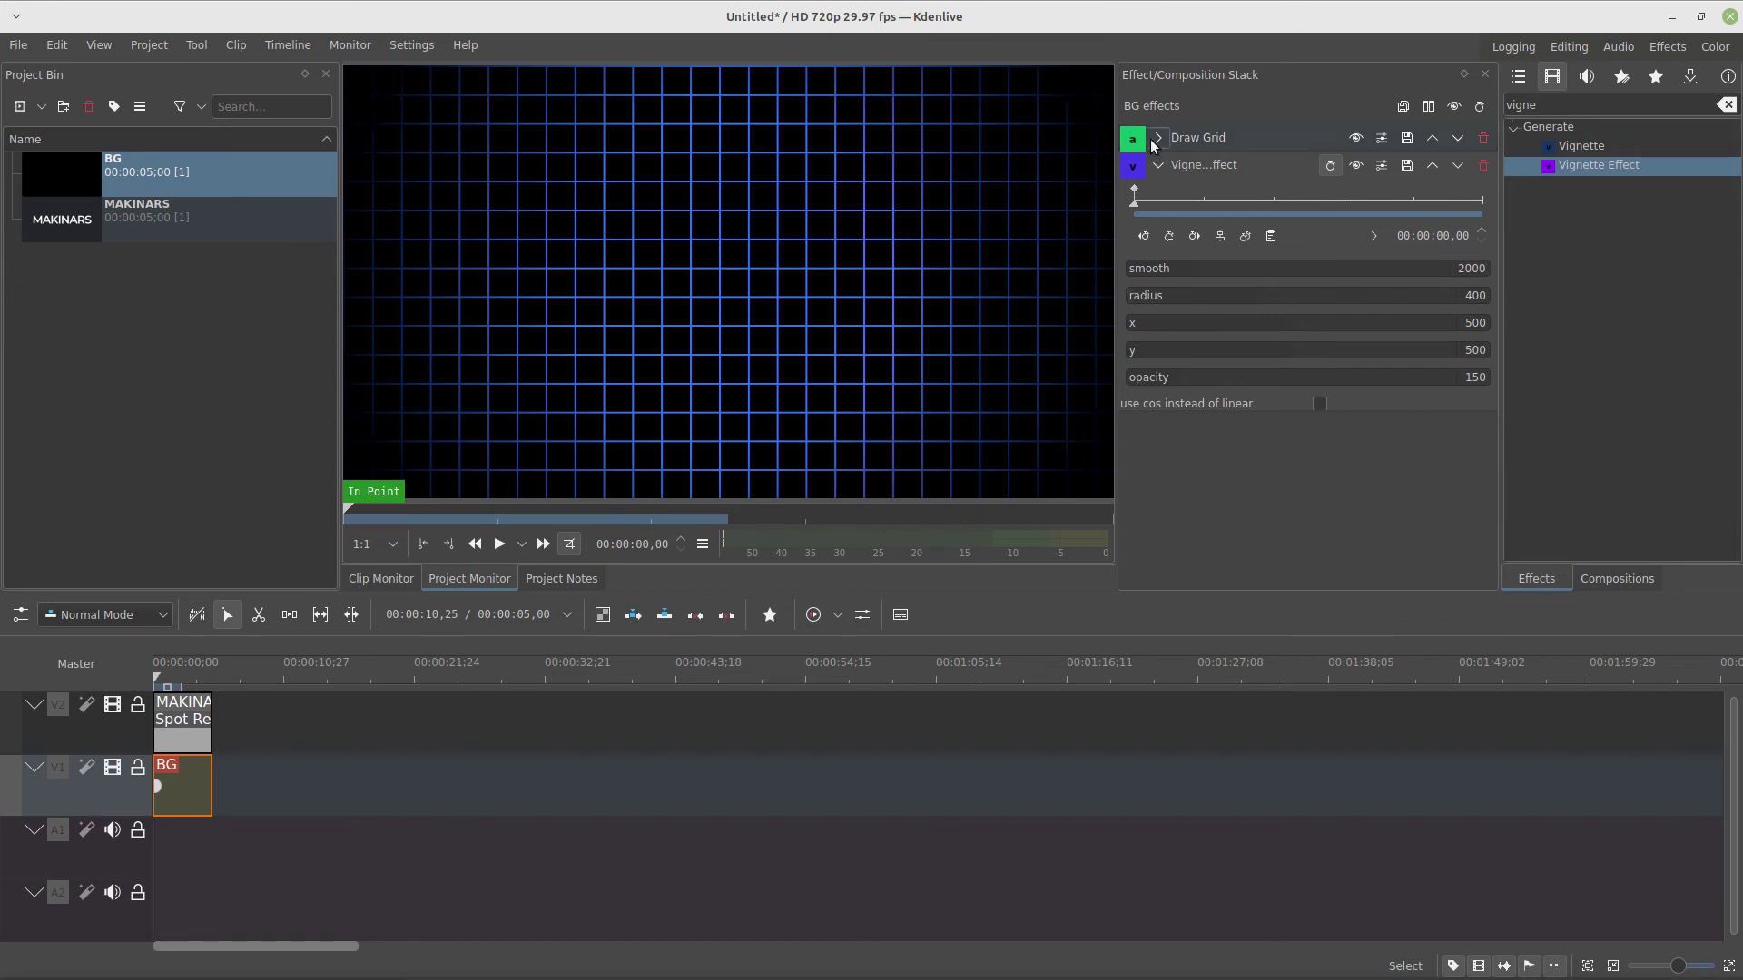
{"action": "left_click", "coordinate": [1159, 165]}
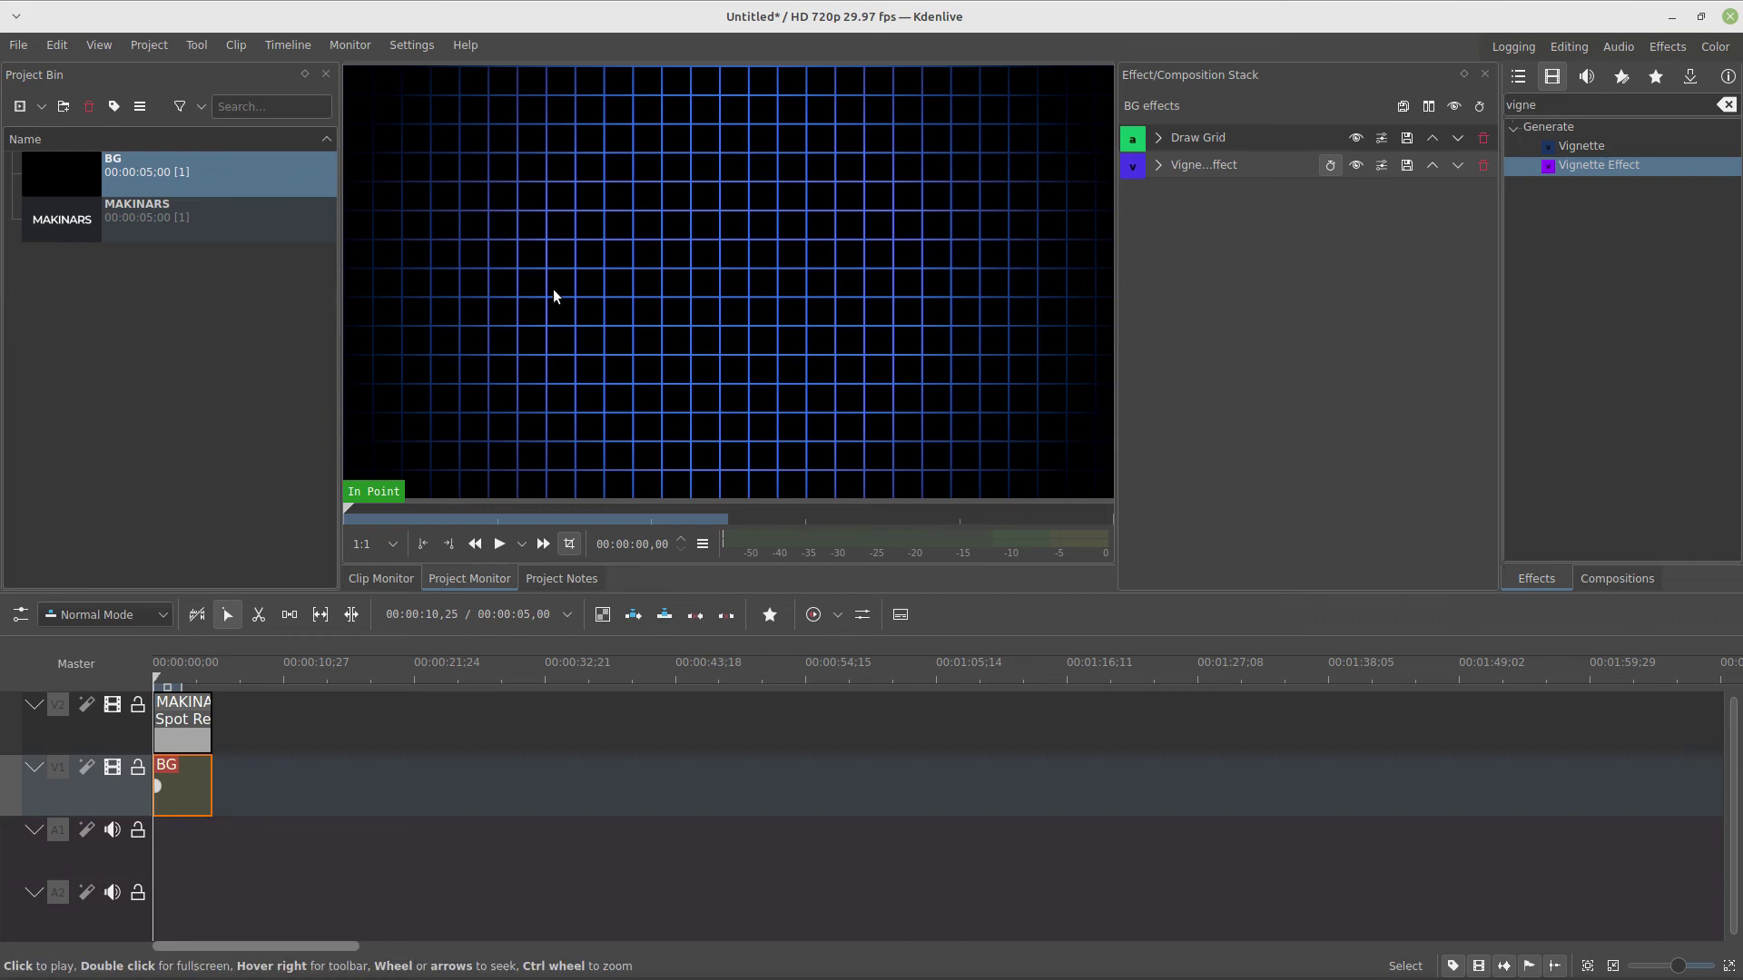
- Import nitro-activation-48077.mp3 into the project and place it at the start of track A1
{"action": "left_click", "coordinate": [163, 394]}
{"action": "left_click_drag", "start_coordinate": [2, 436], "coordinate": [158, 399]}
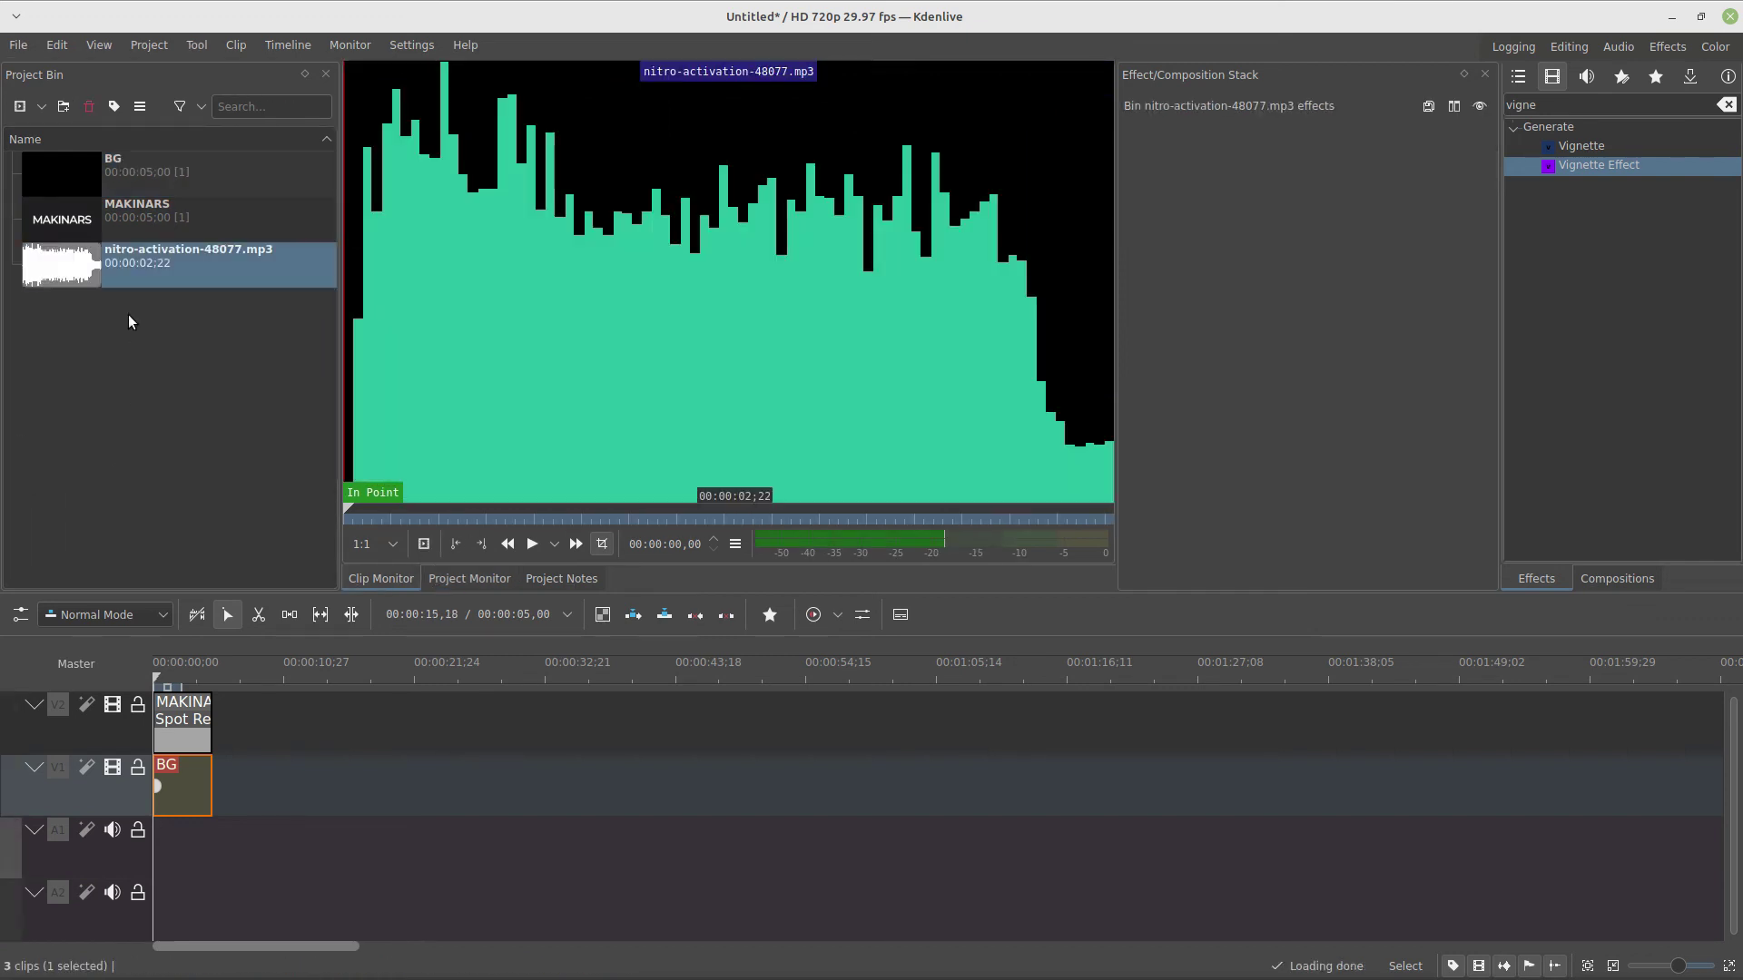
{"action": "left_click_drag", "start_coordinate": [173, 265], "coordinate": [160, 837]}
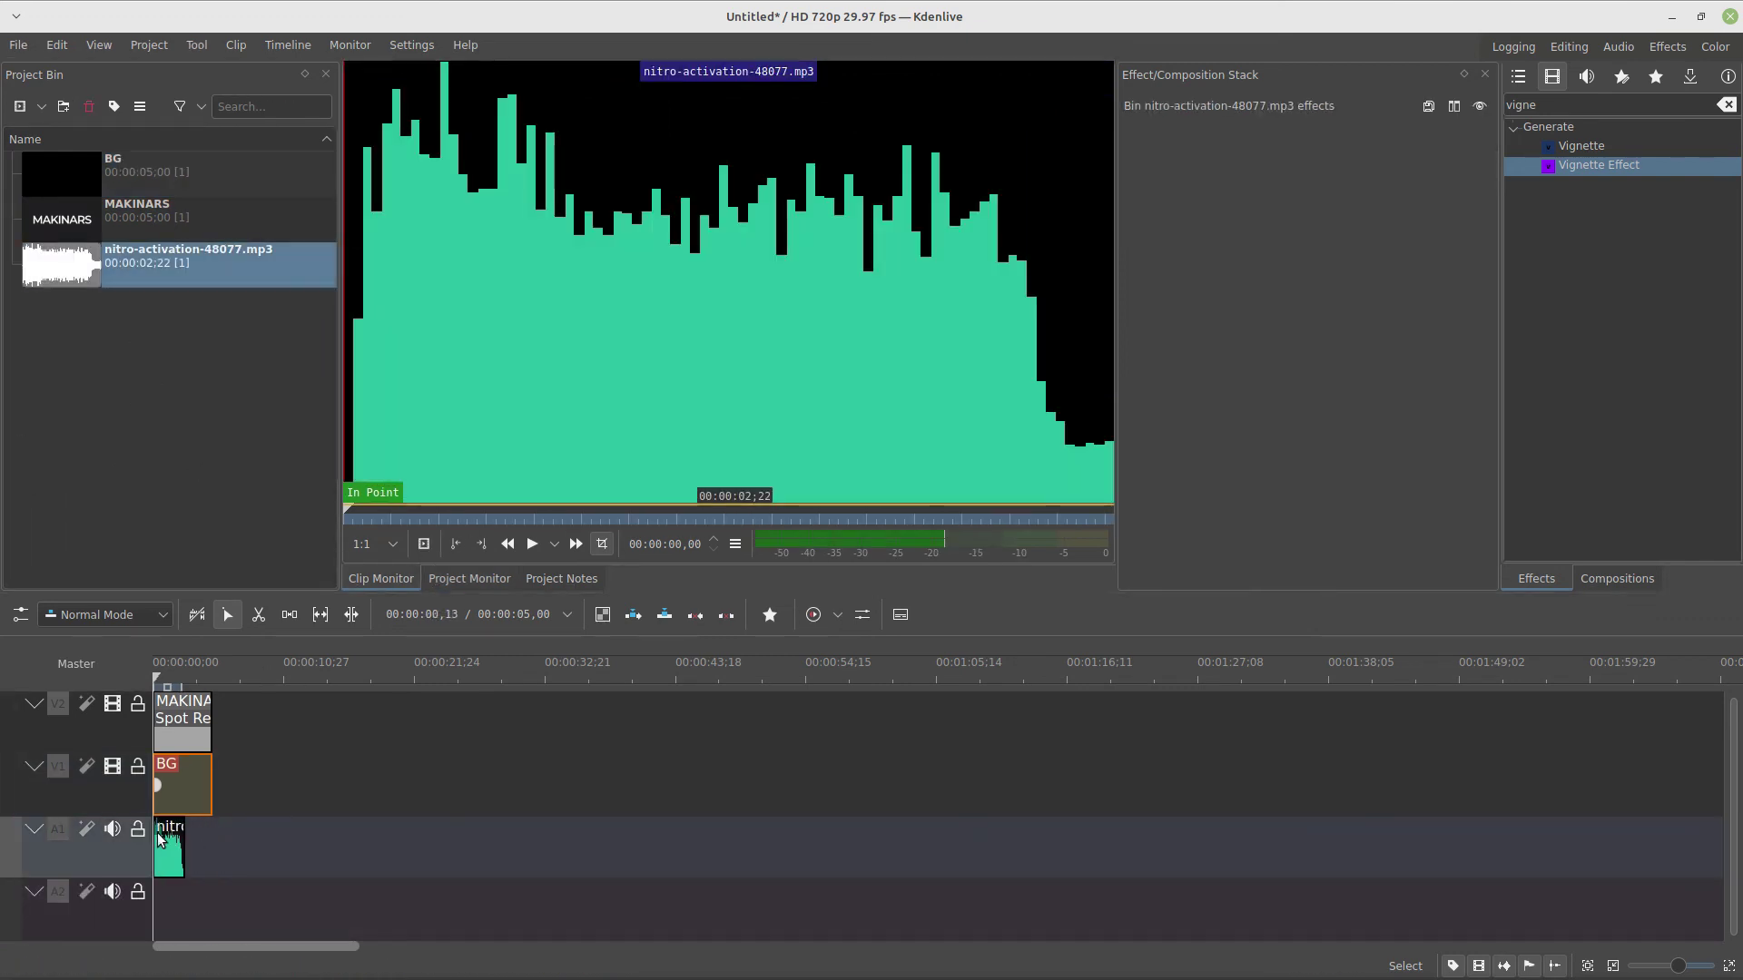
- Mute track A1, scrub through the title reveal, and shift the audio clip to start at 00:00:00,17
{"action": "left_click", "coordinate": [1732, 967]}
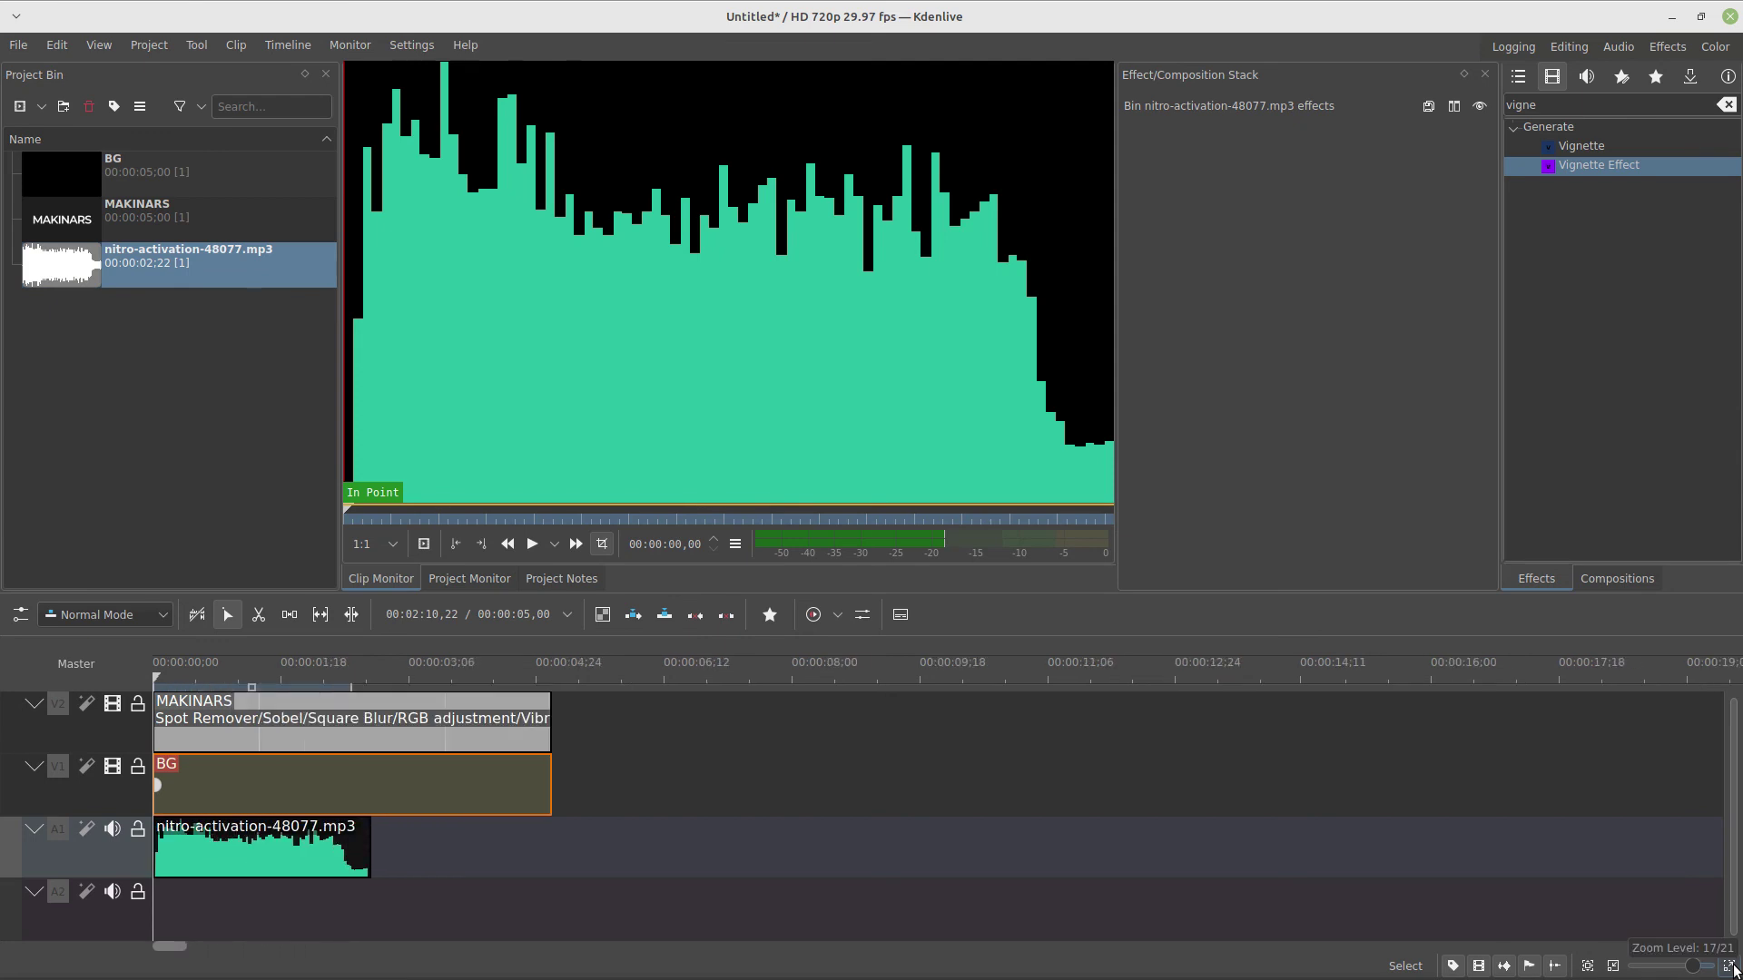
{"action": "left_click", "coordinate": [108, 830]}
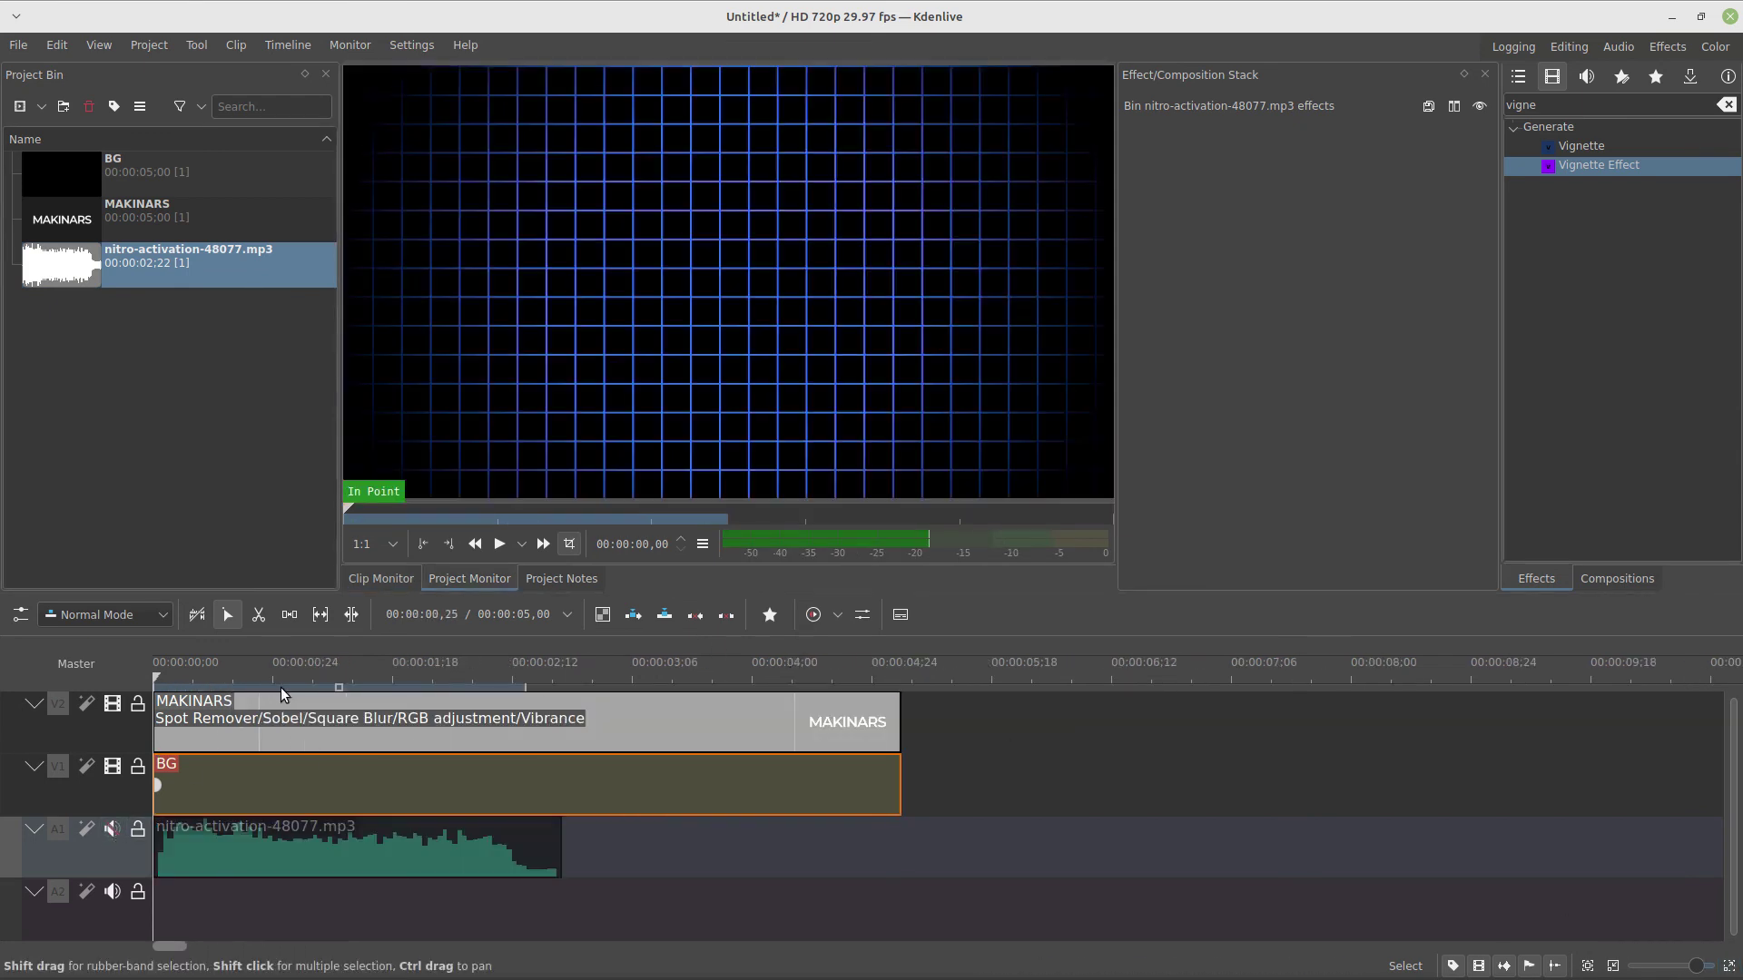
{"action": "left_click_drag", "start_coordinate": [284, 679], "coordinate": [592, 695]}
{"action": "left_click_drag", "start_coordinate": [509, 864], "coordinate": [591, 864]}
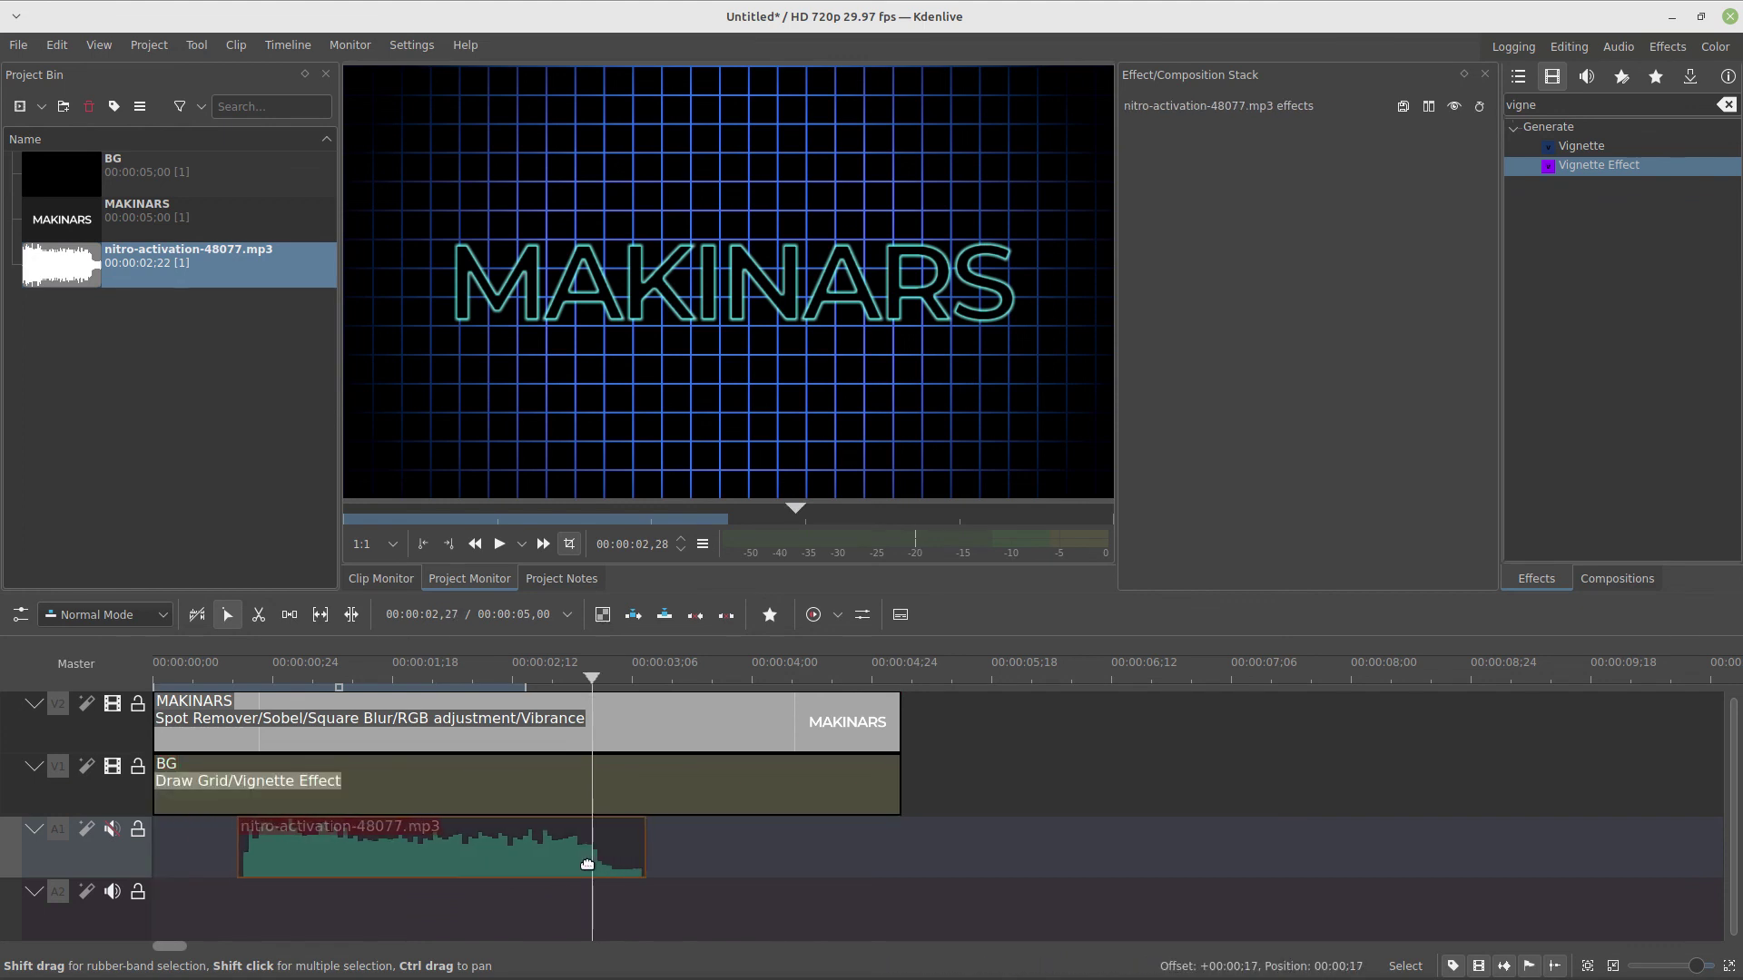
- Unmute track A1 and play the timeline from the start to check the sound against the title reveal
{"action": "left_click", "coordinate": [156, 854]}
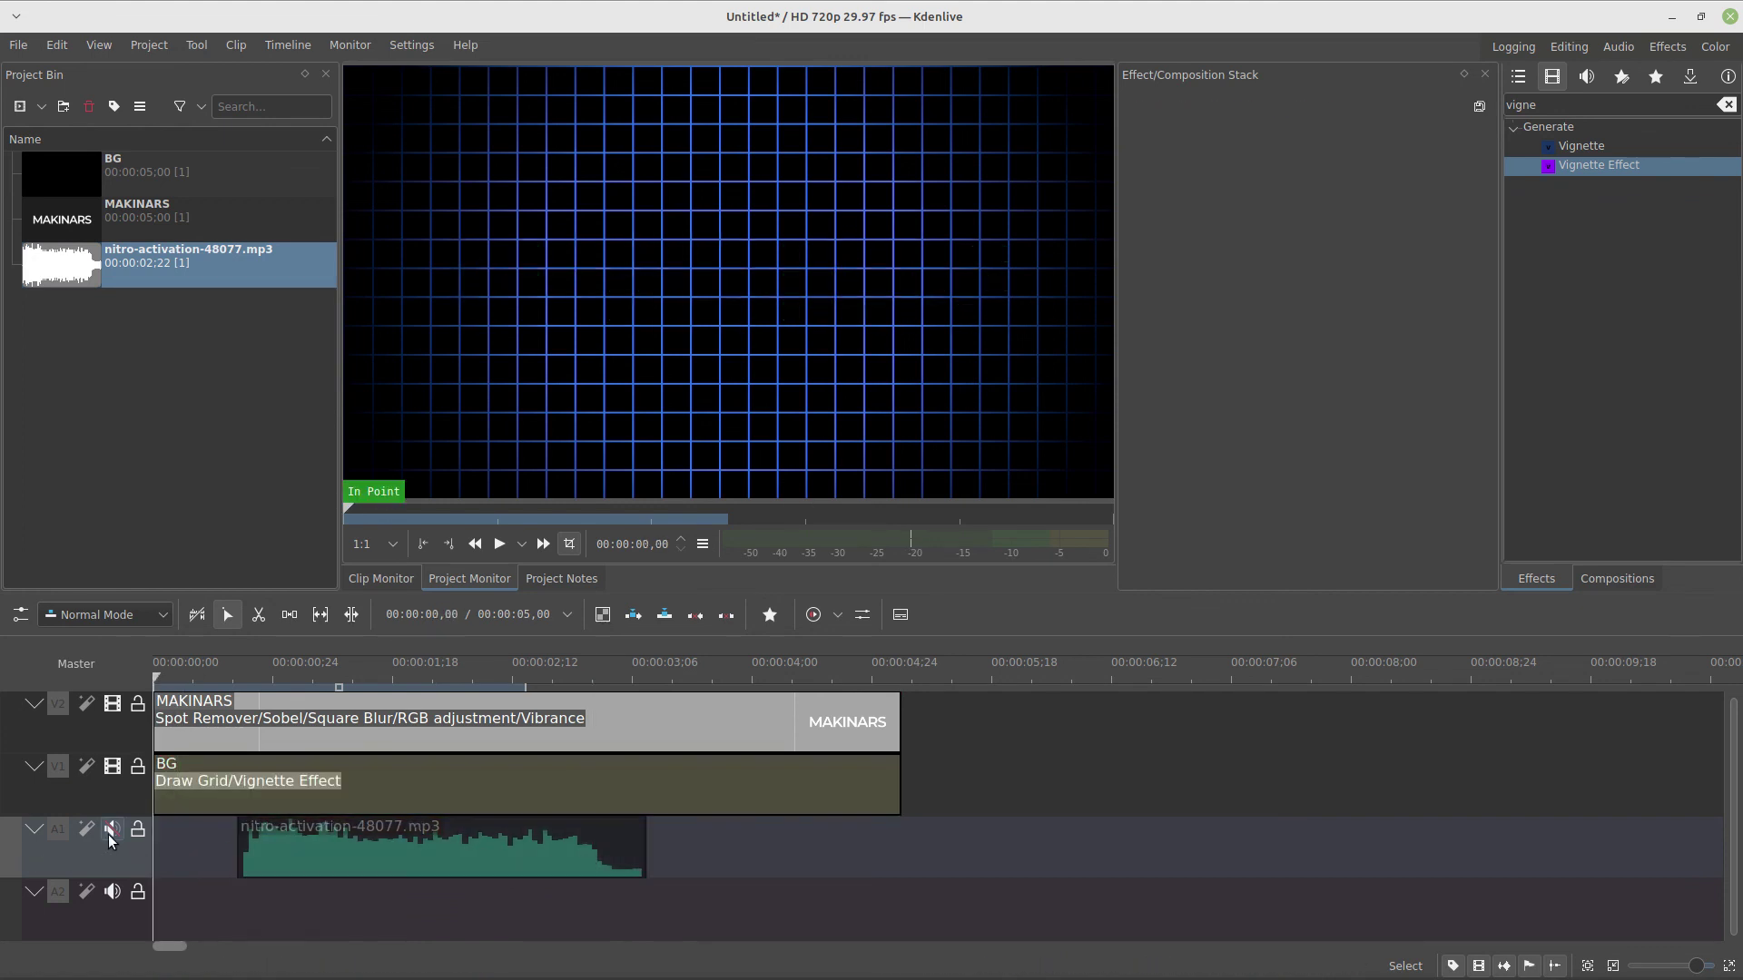
{"action": "left_click", "coordinate": [111, 828]}
{"action": "key", "text": "space"}
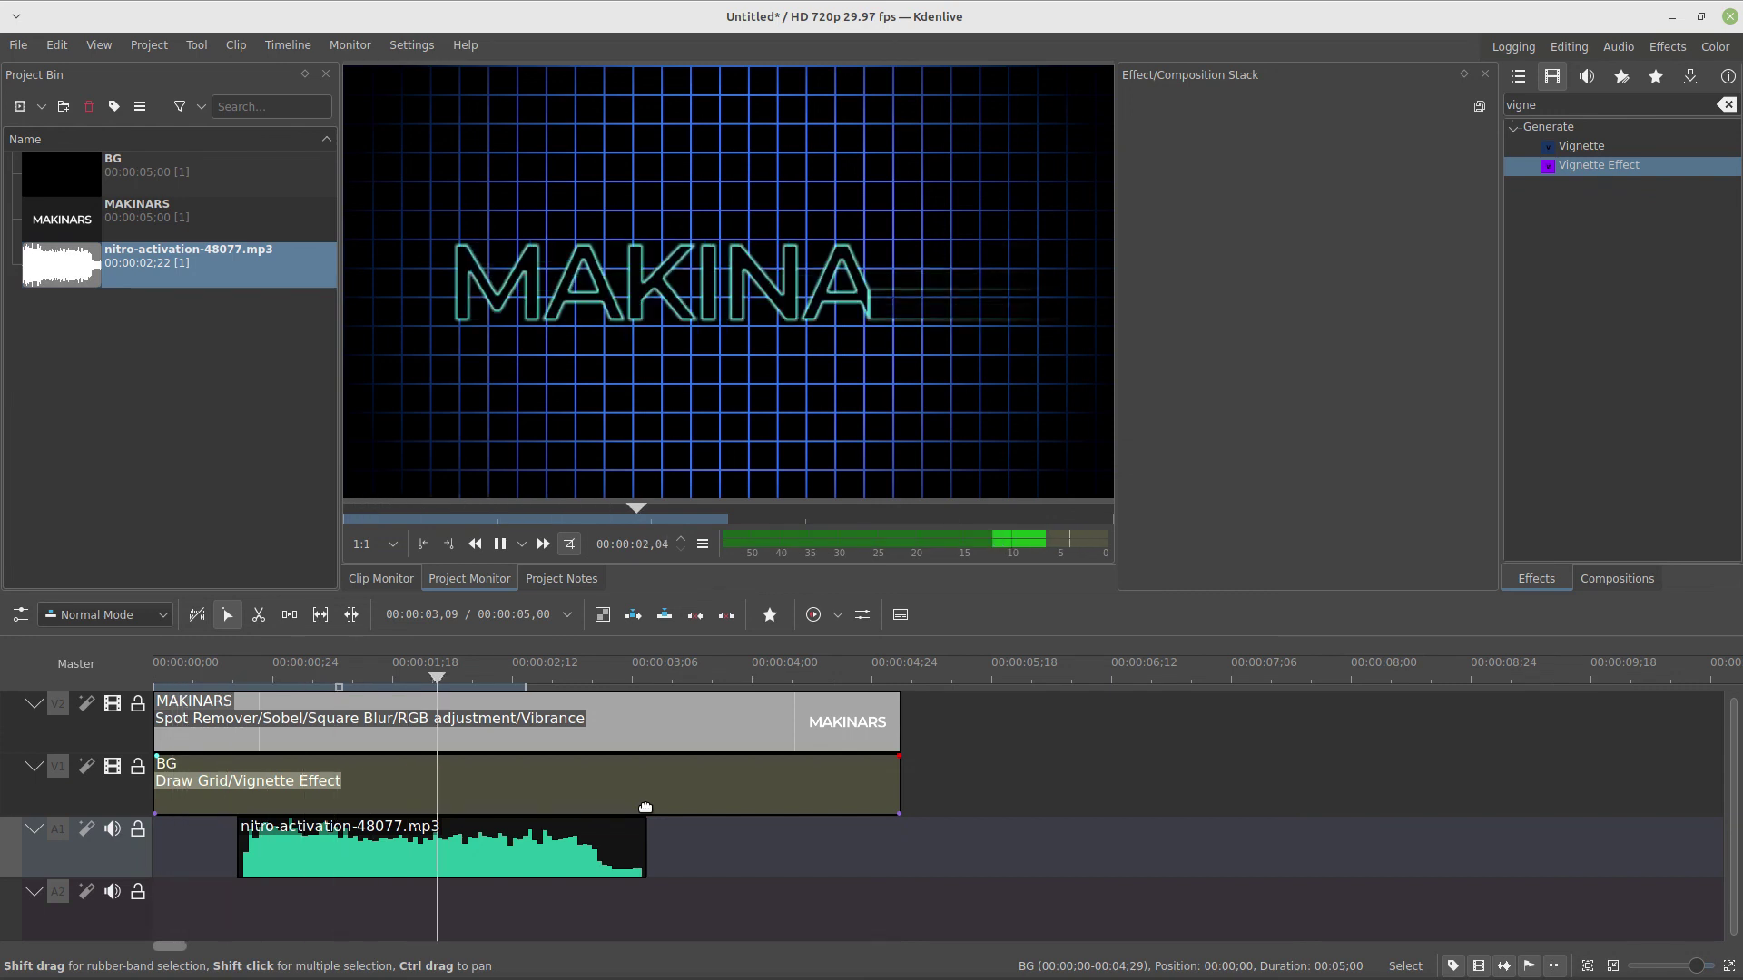
{"action": "key", "text": "space"}
- Find the frame where the title reveal begins and move the audio clip to start there, at 00:00:00,10
{"action": "left_click", "coordinate": [211, 848]}
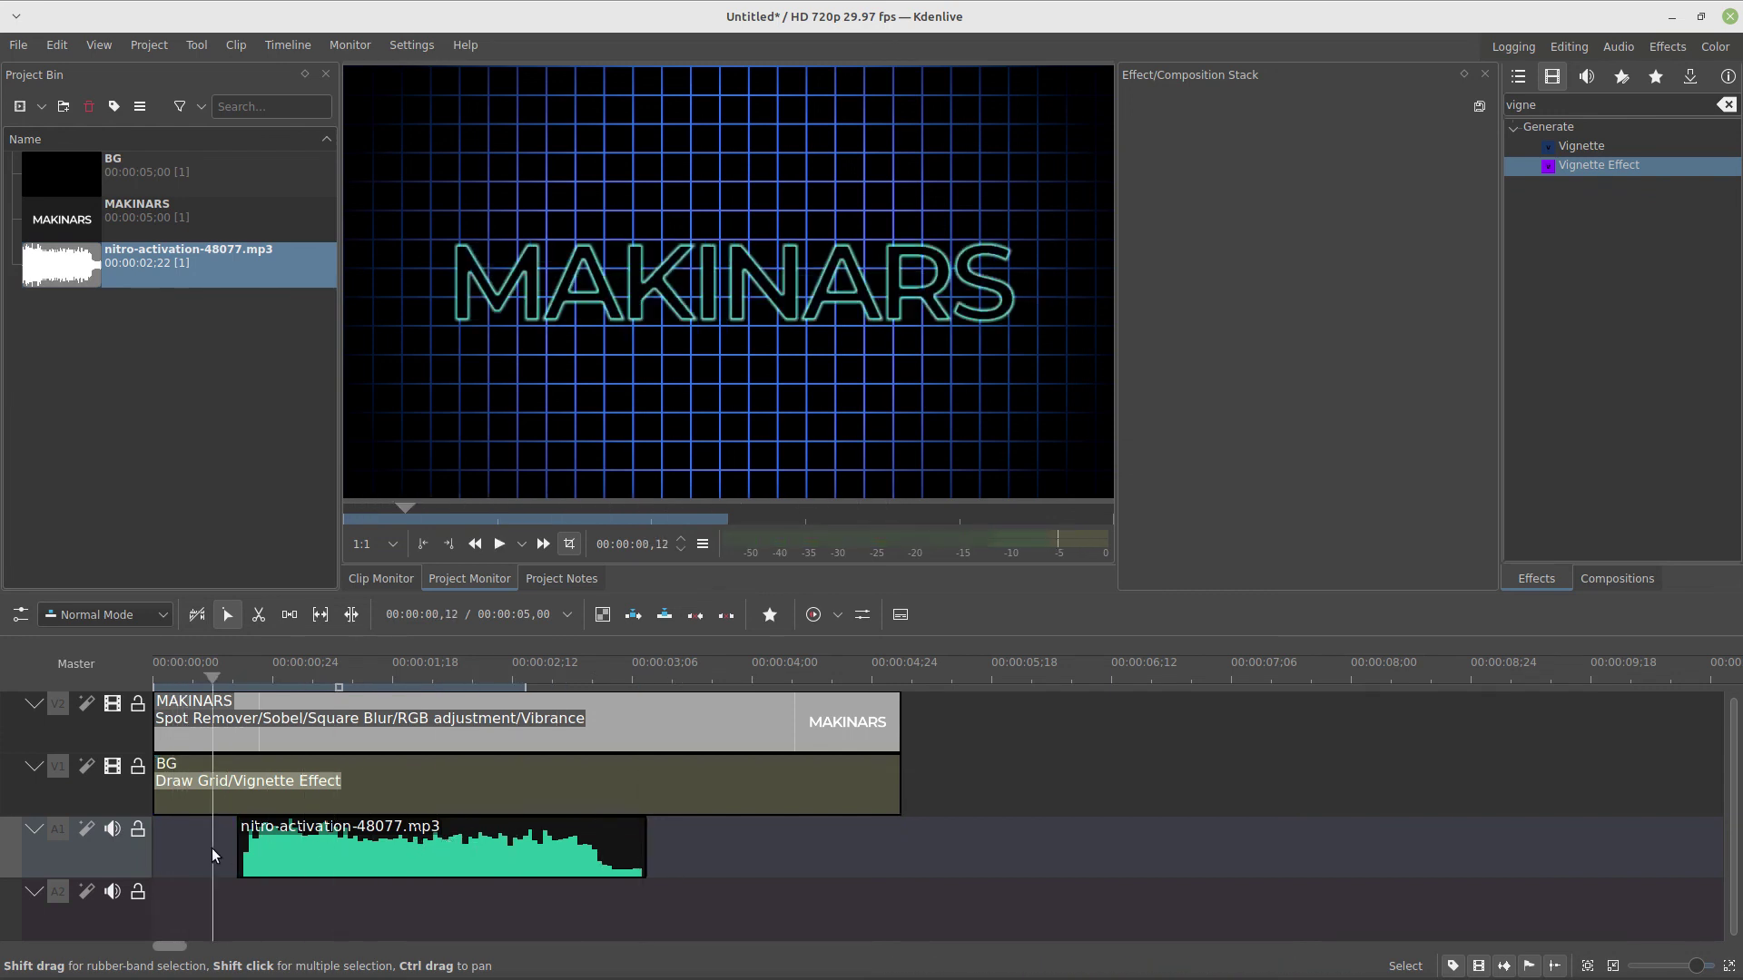
{"action": "left_click", "coordinate": [207, 847]}
{"action": "left_click", "coordinate": [202, 847]}
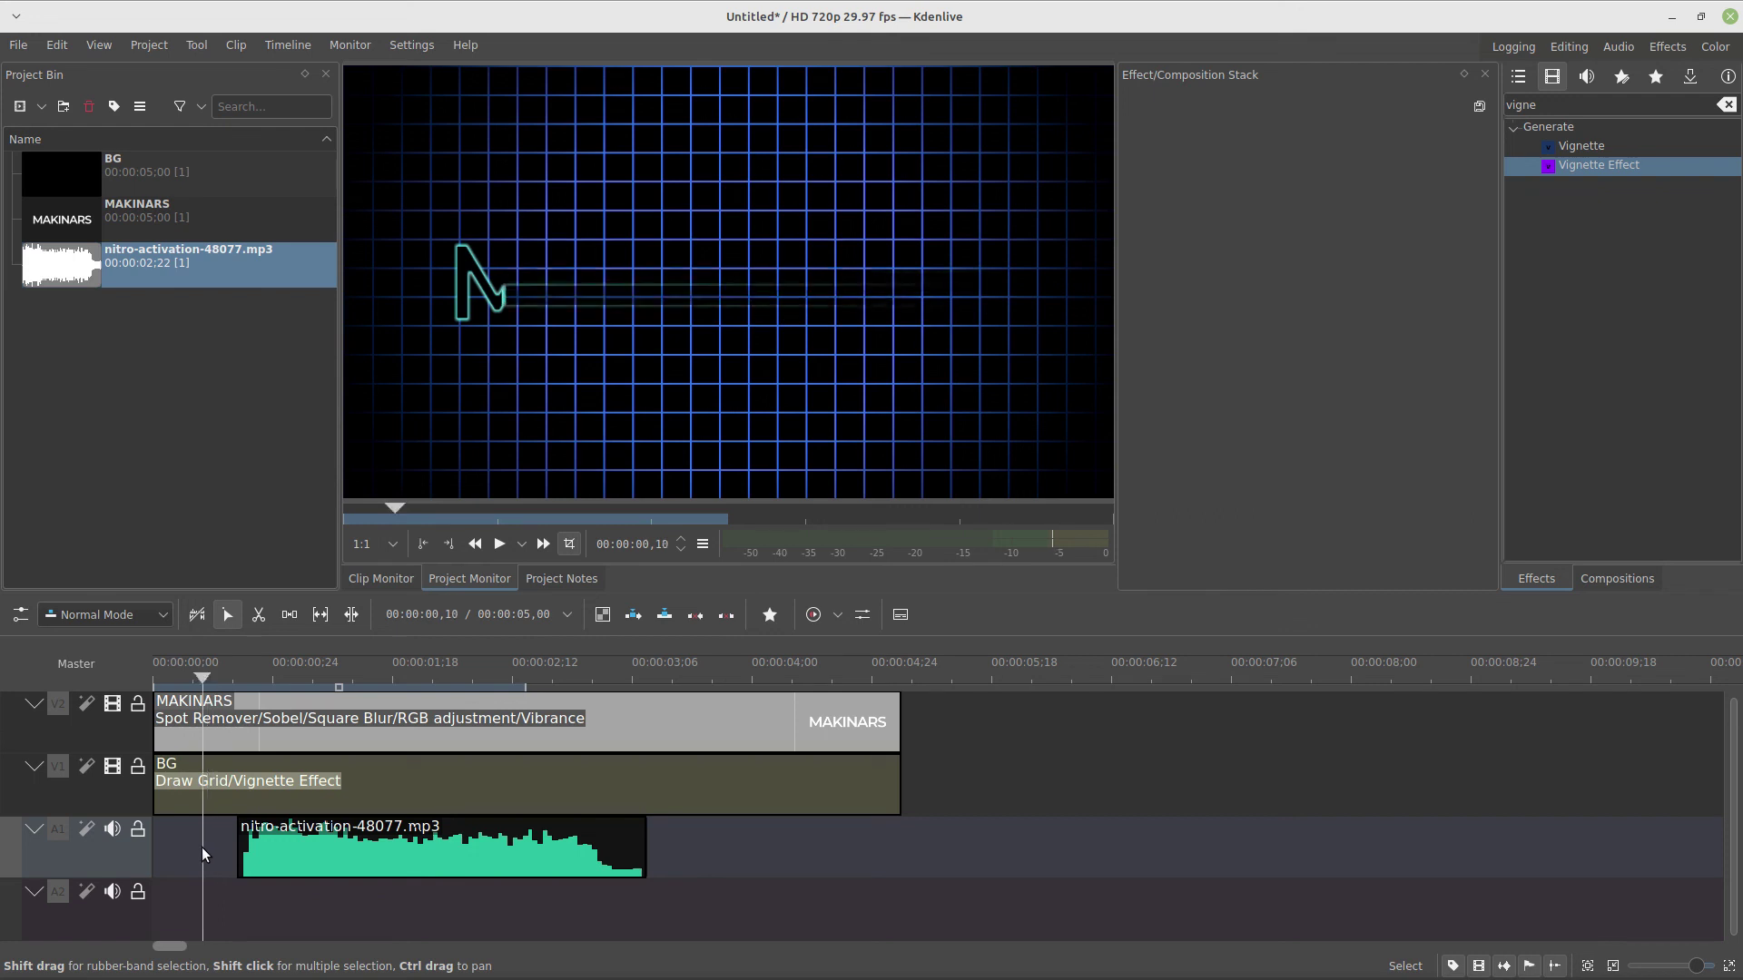
{"action": "left_click_drag", "start_coordinate": [243, 846], "coordinate": [210, 846]}
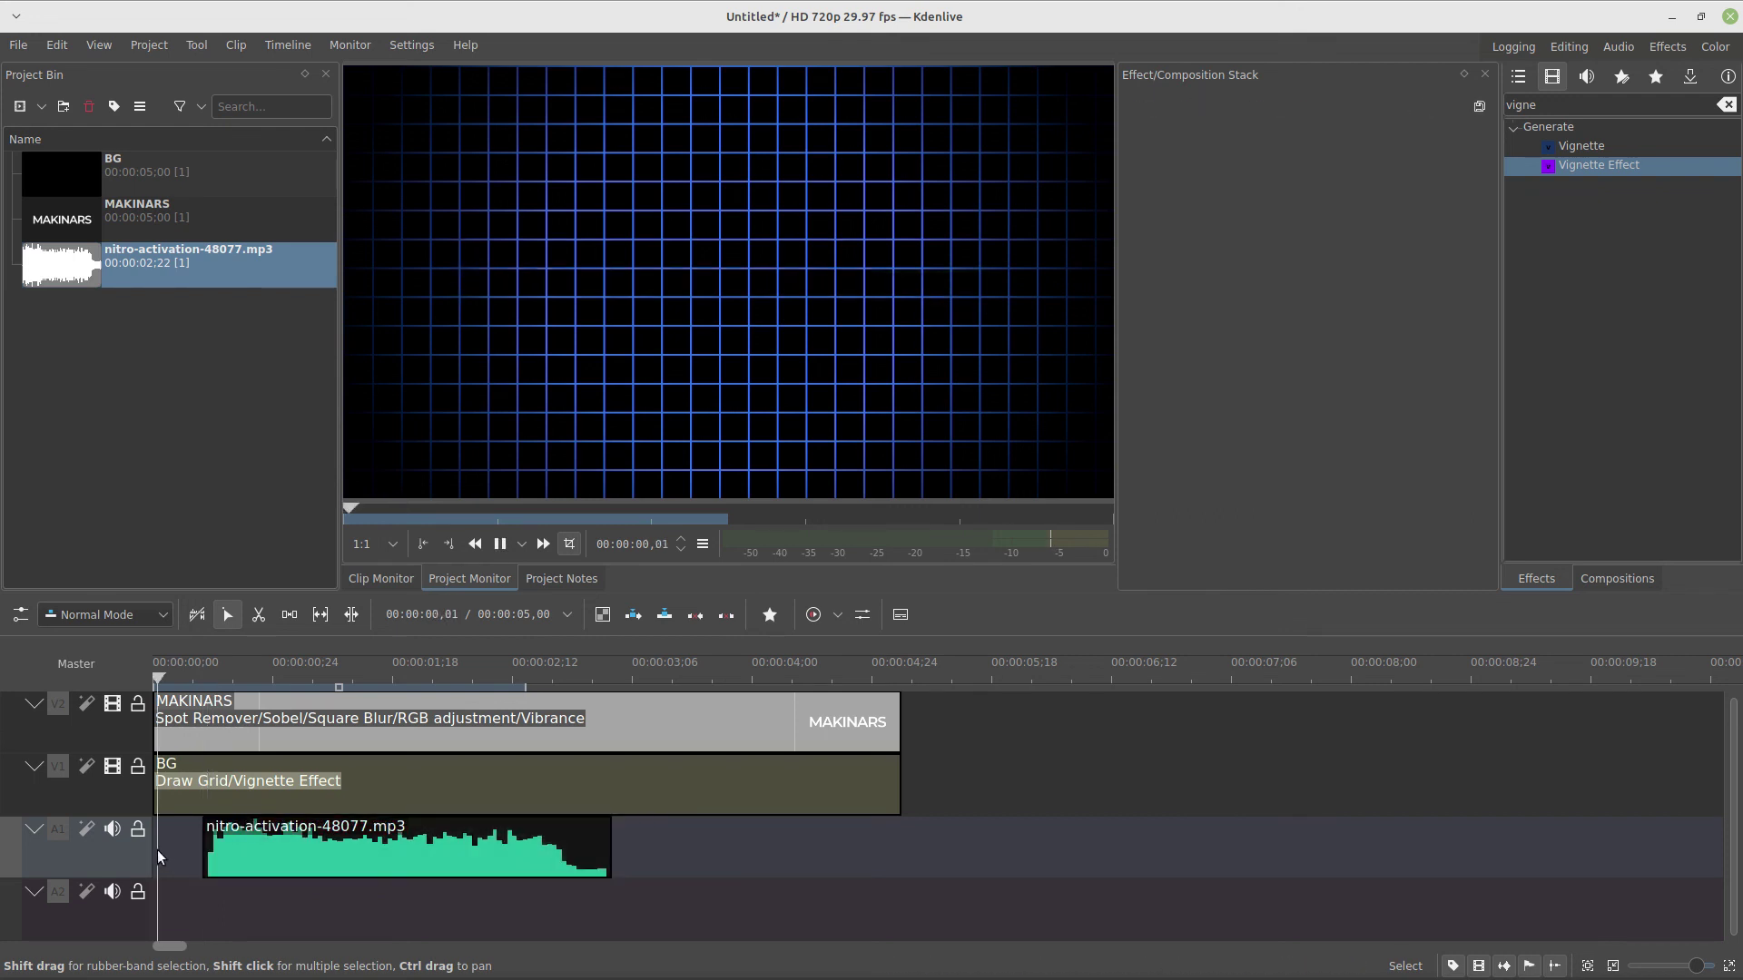